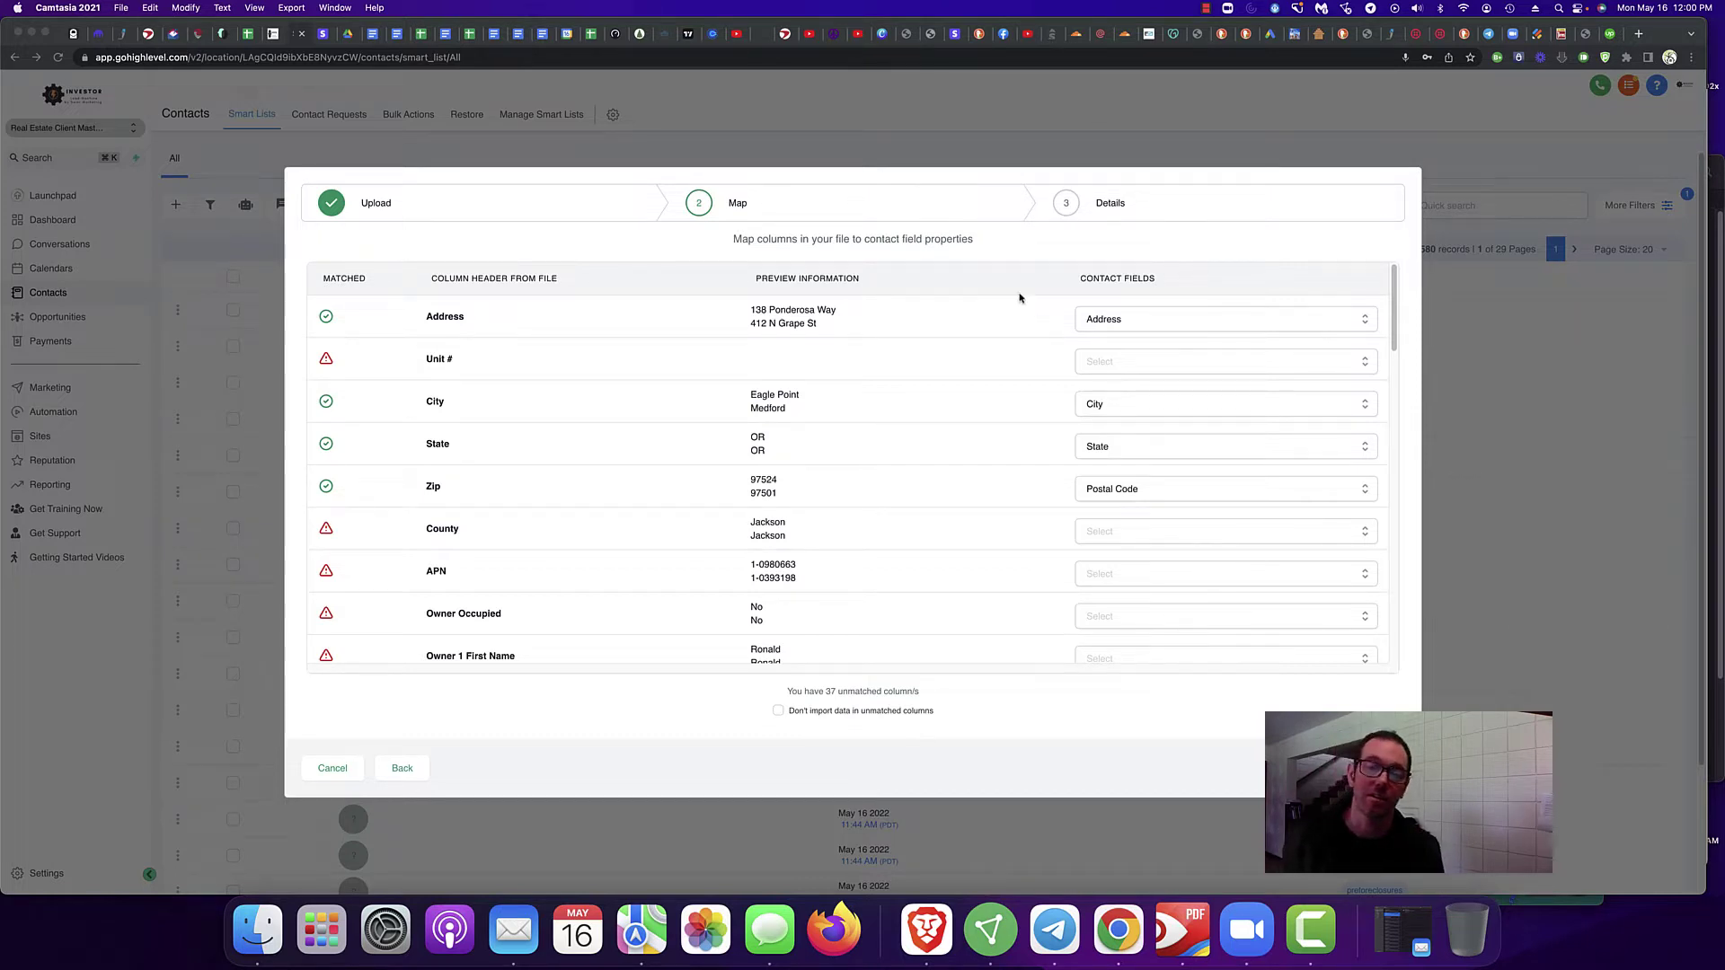
Step: Cancel the earlier import and start a new one with Property Export Grants.+Pass+Vacants.csv
click(347, 770)
click(347, 770)
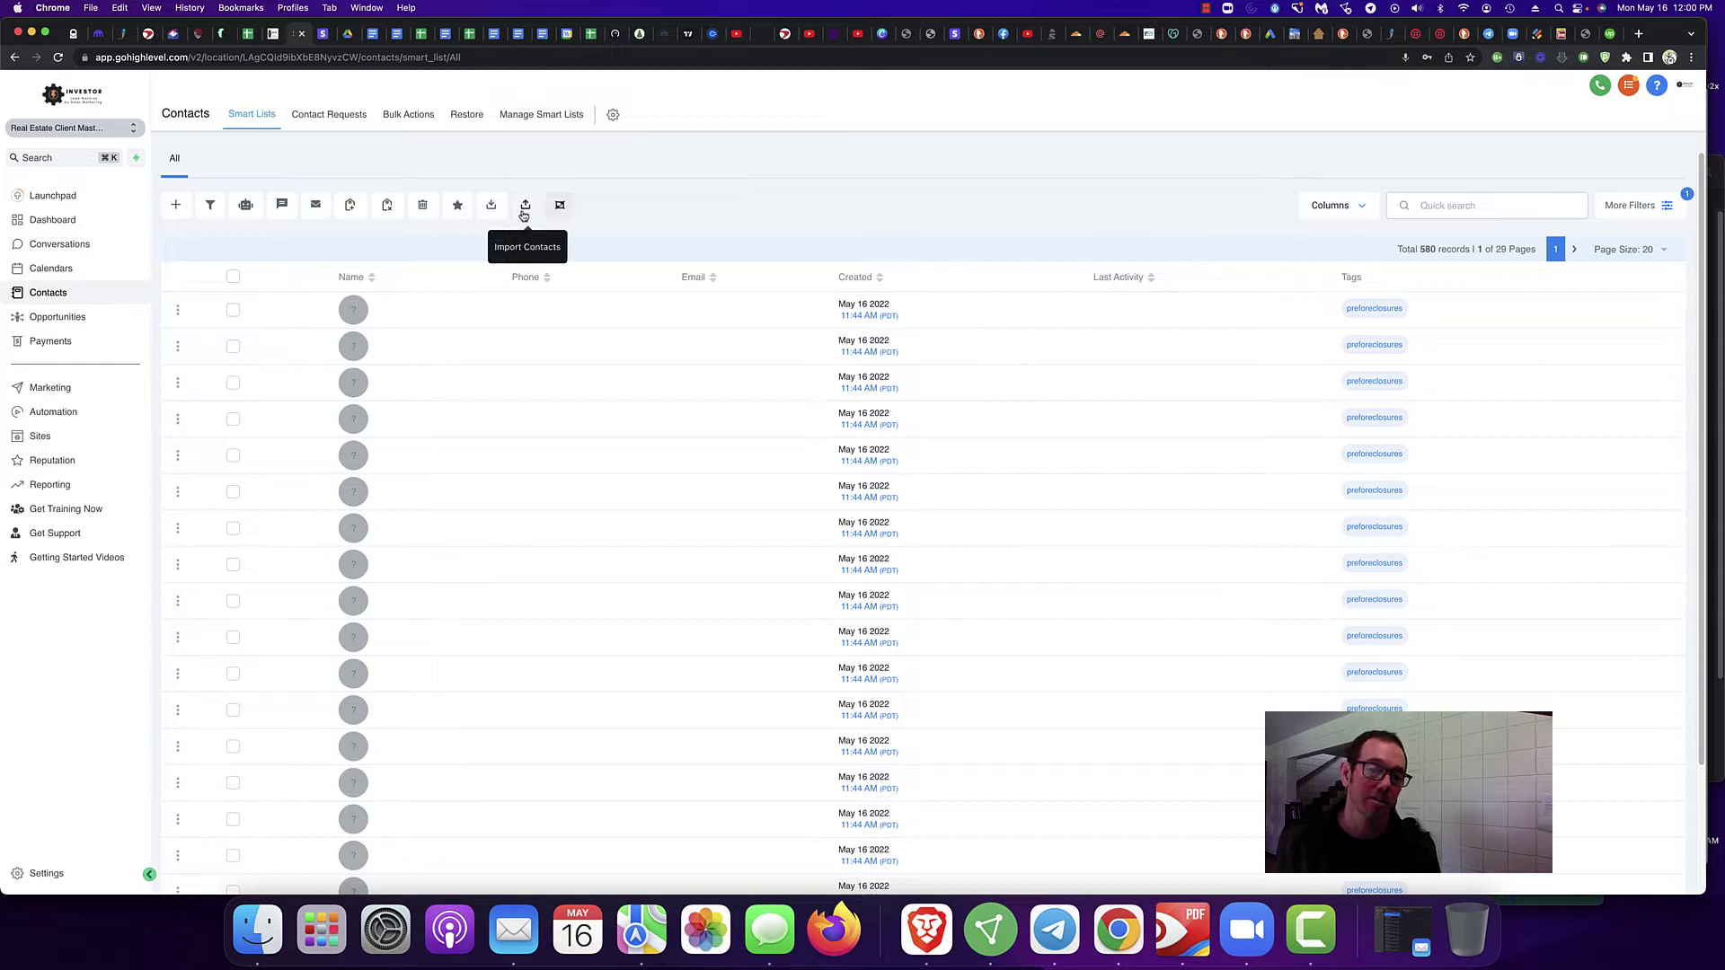
click(524, 206)
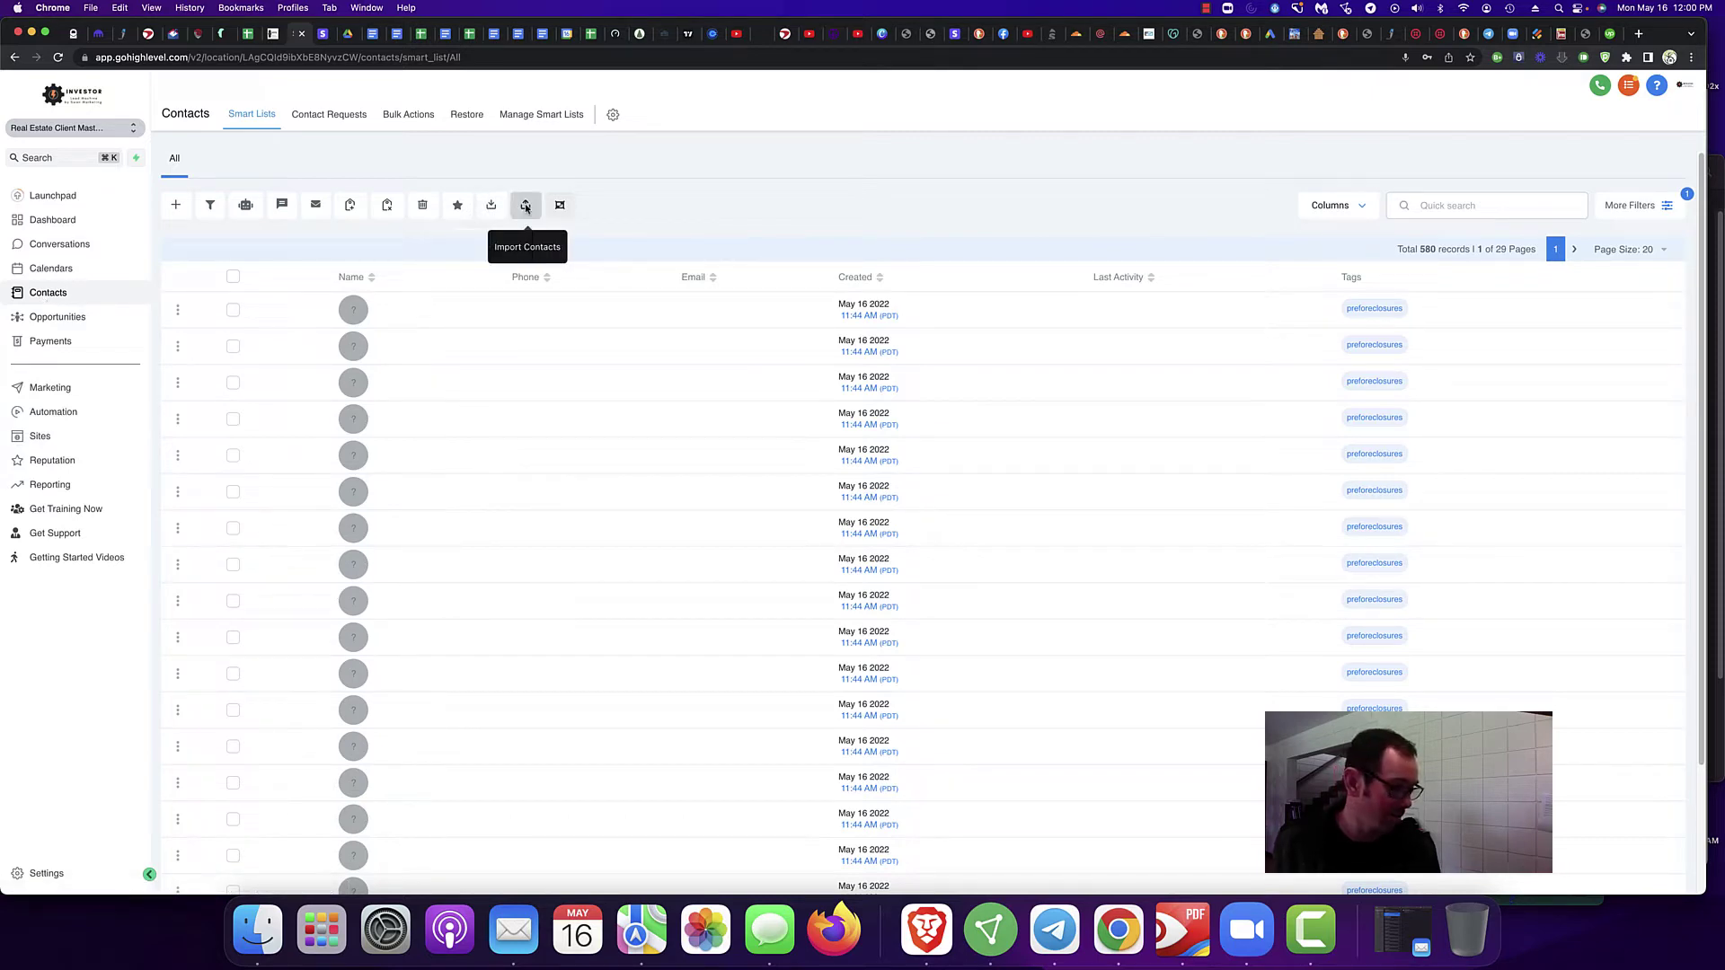
click(525, 206)
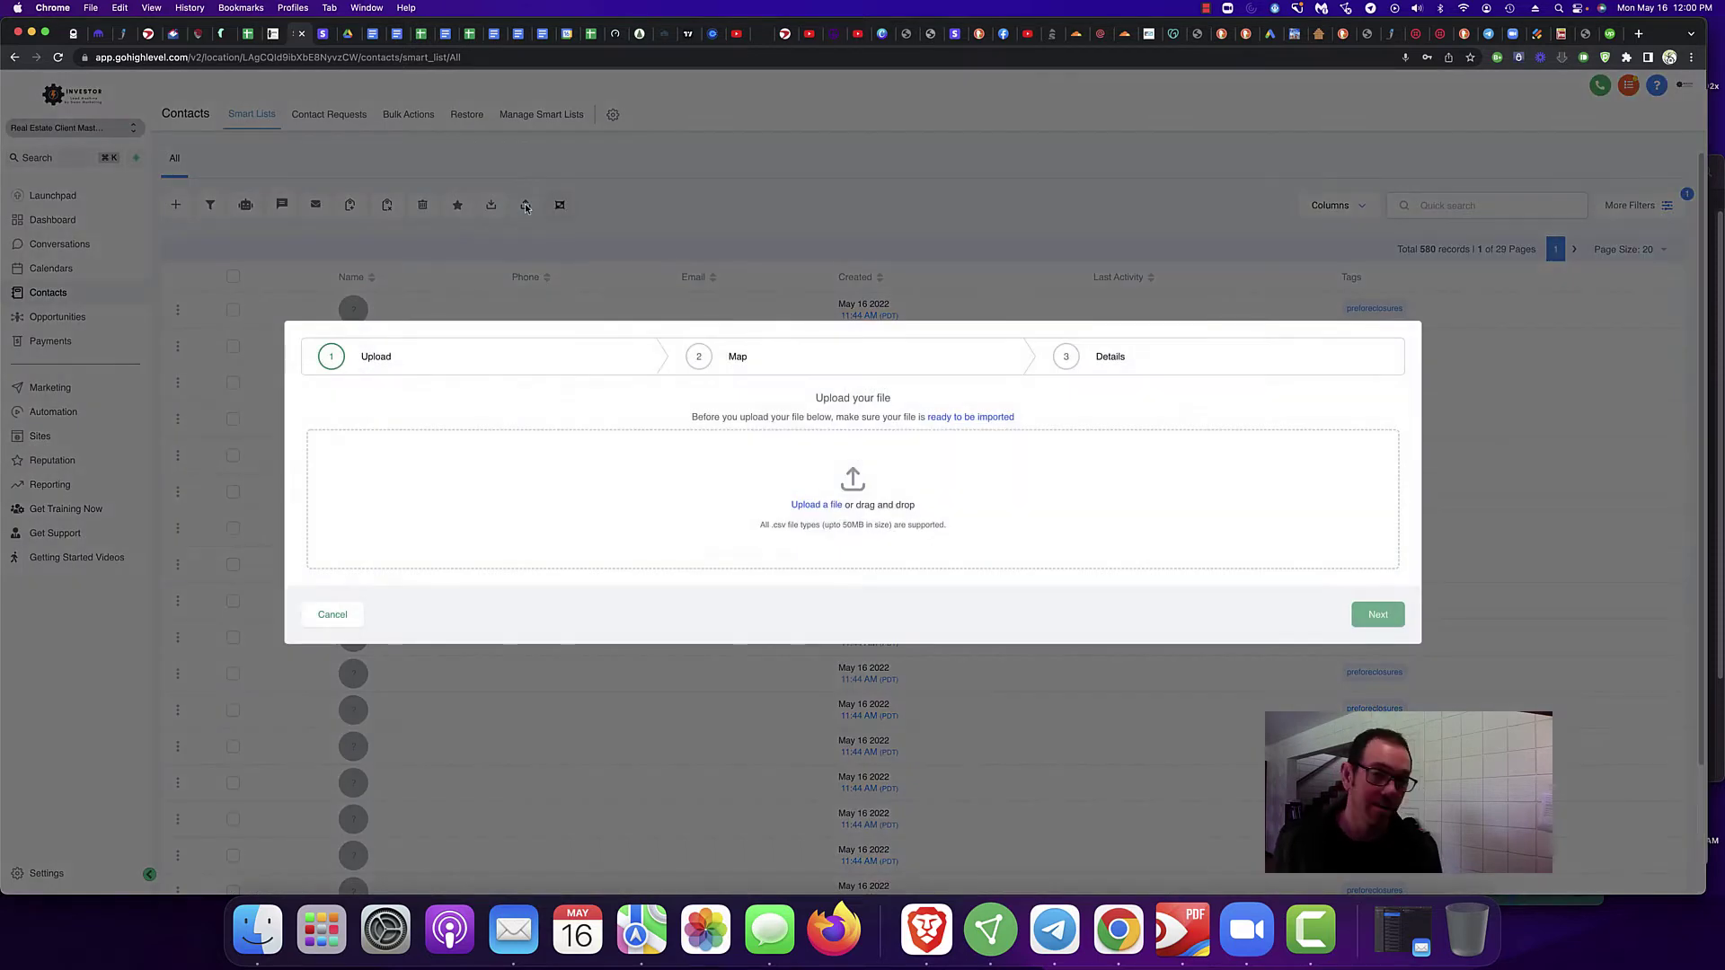
click(823, 508)
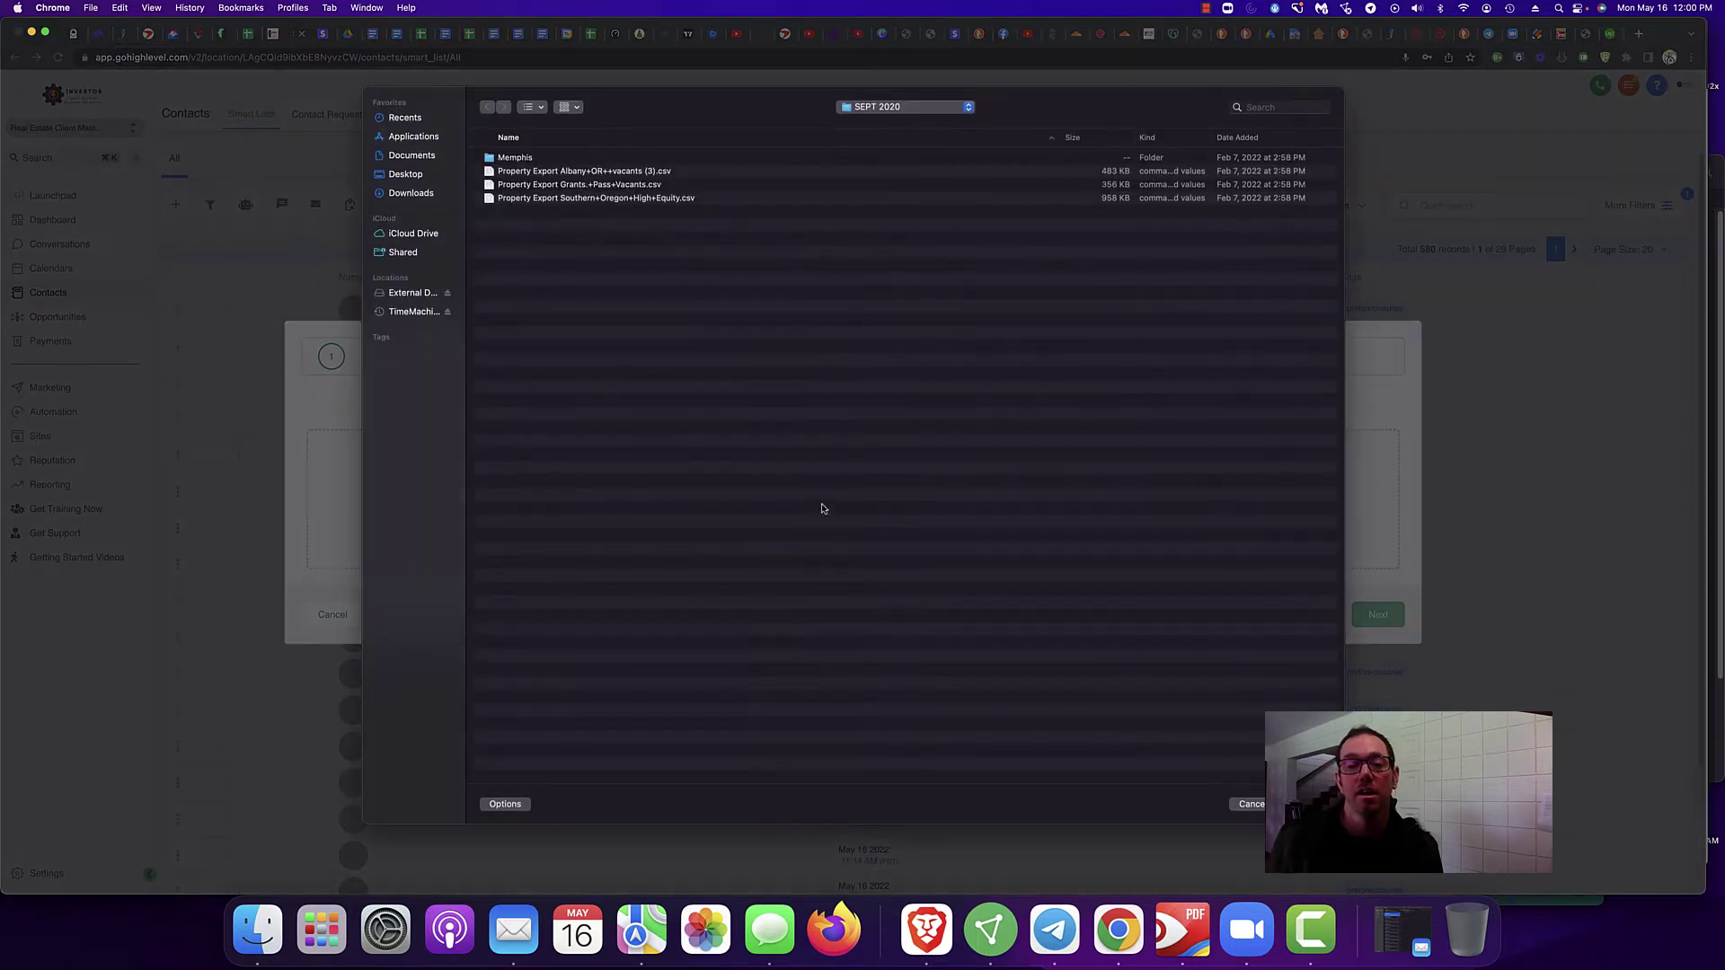
double_click(607, 185)
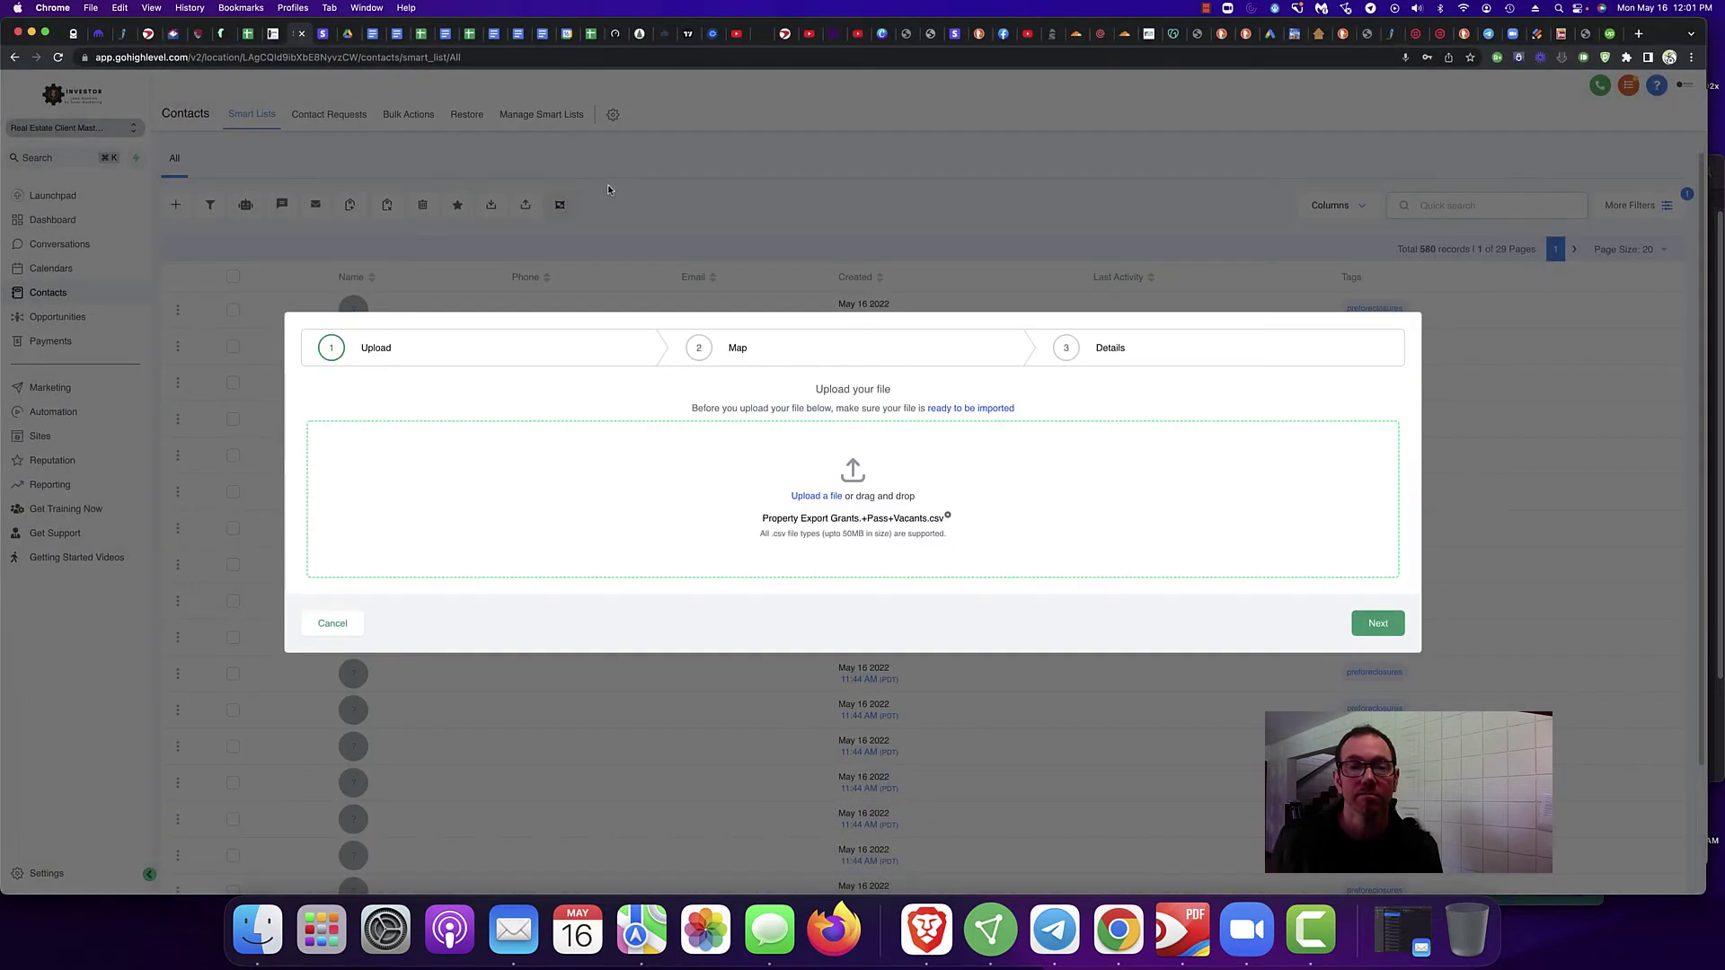
Step: Map Owner 1 First Name to First Name and Owner 1 Last Name to Last Name
click(1358, 622)
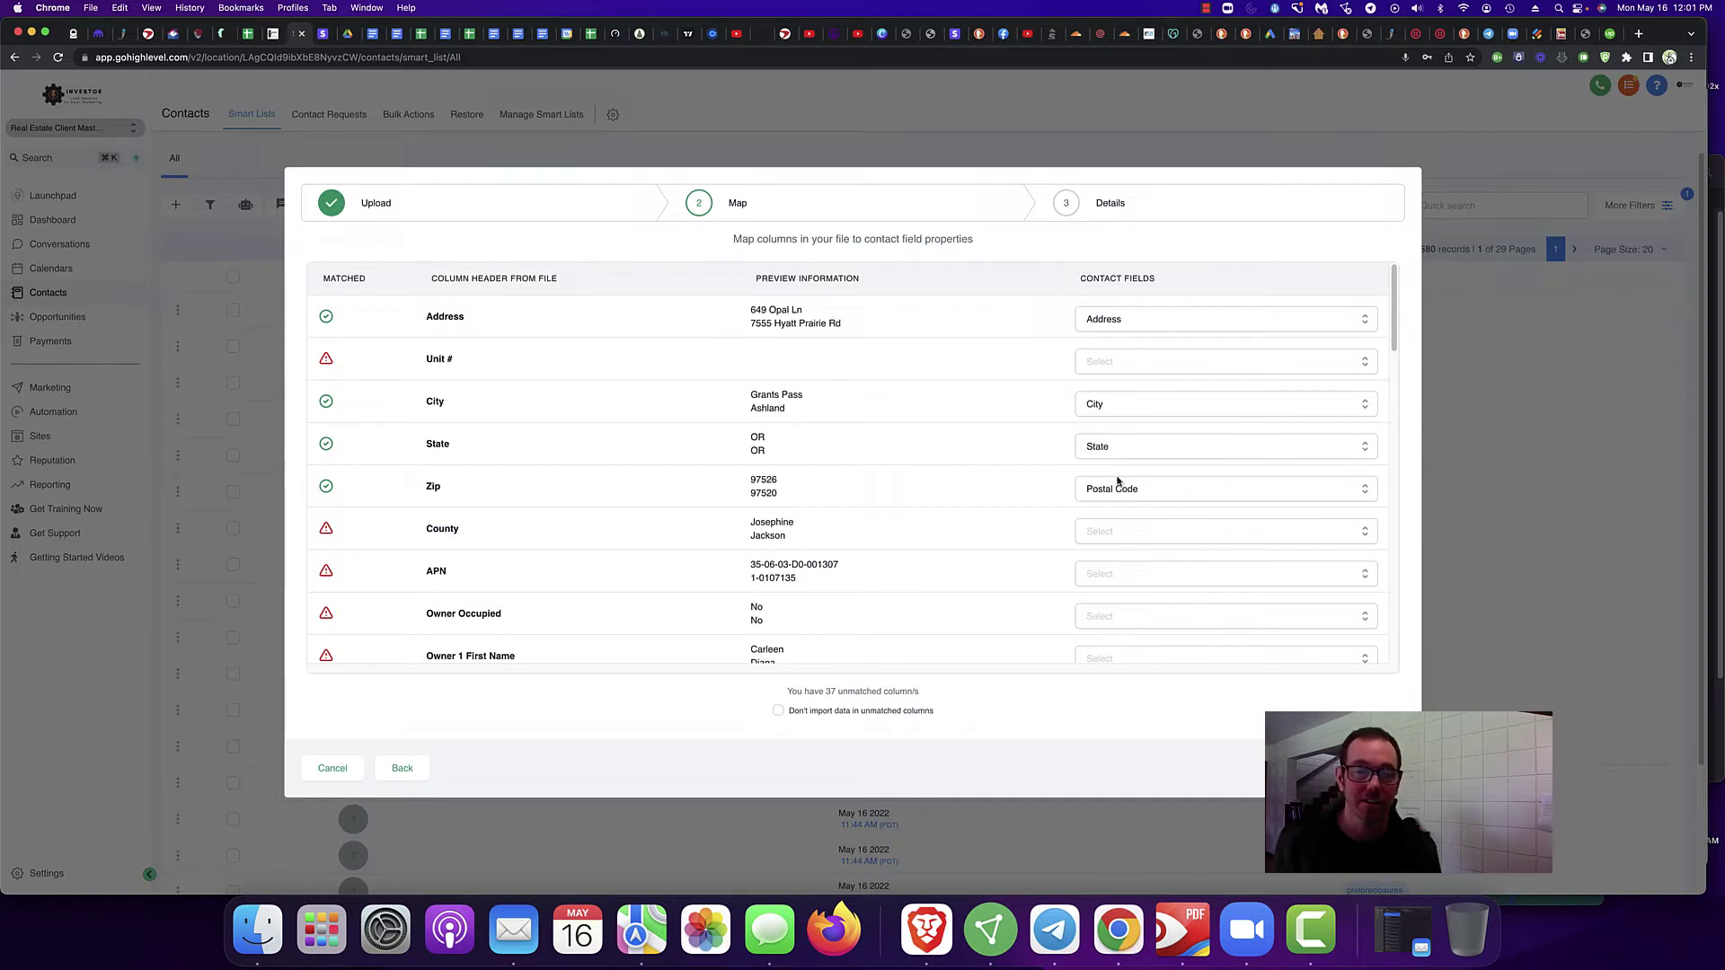
scroll(1029, 595, down, 5)
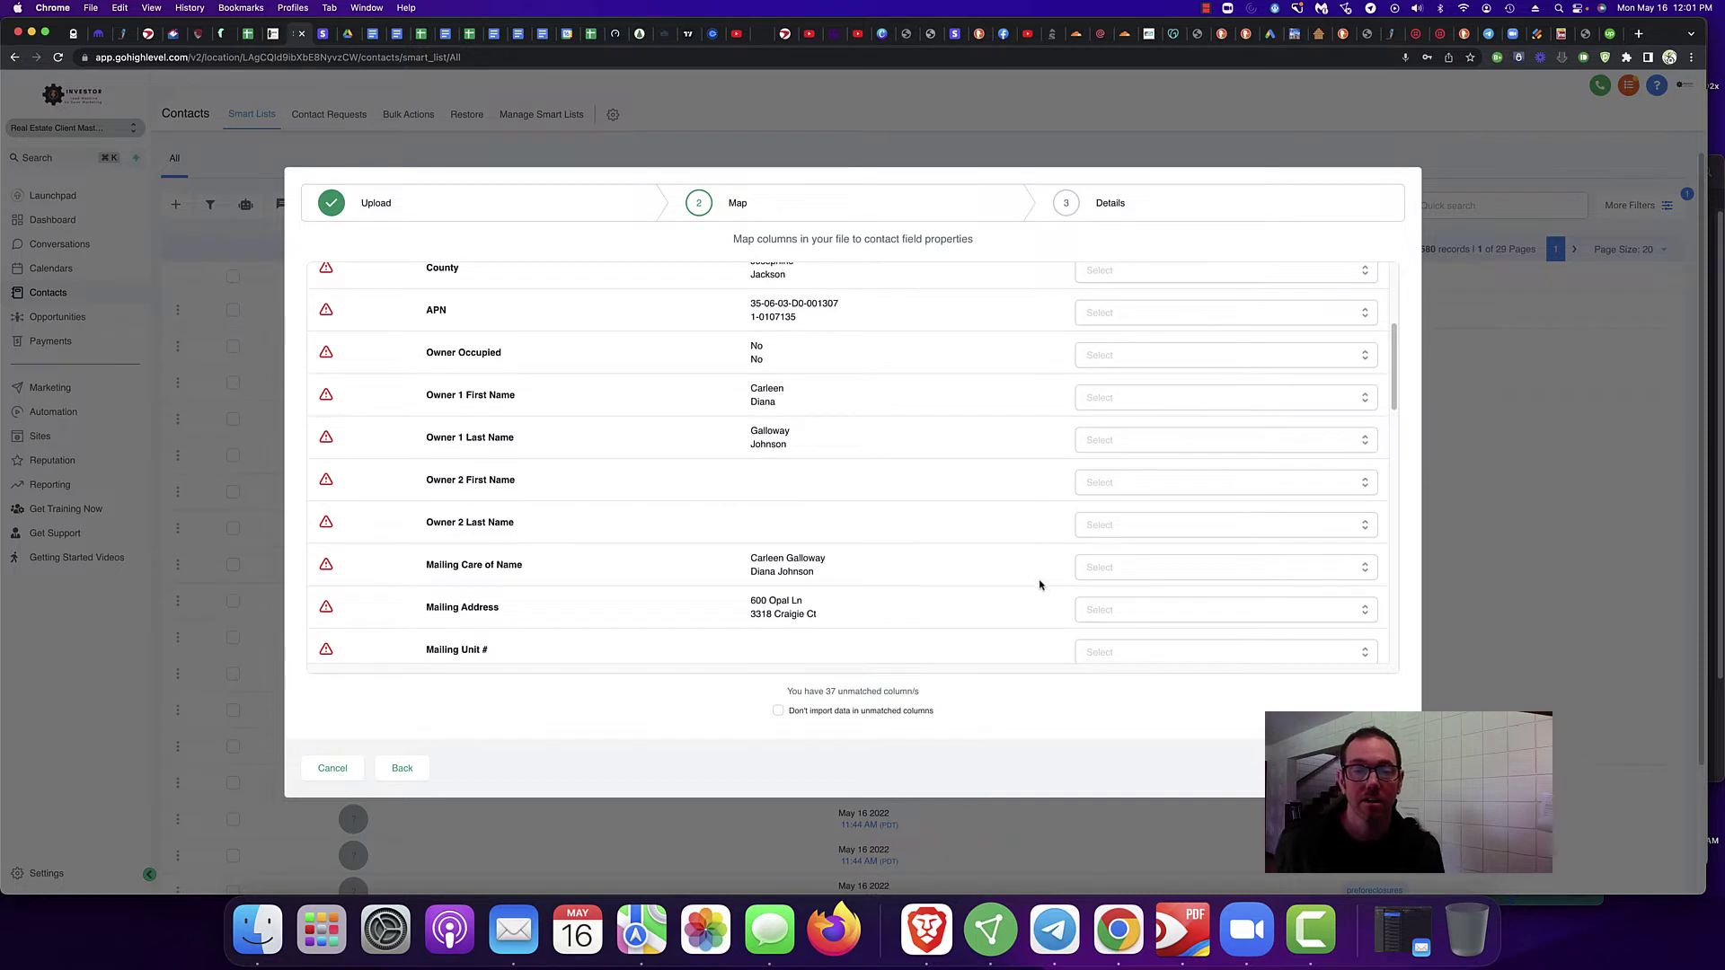
click(1111, 404)
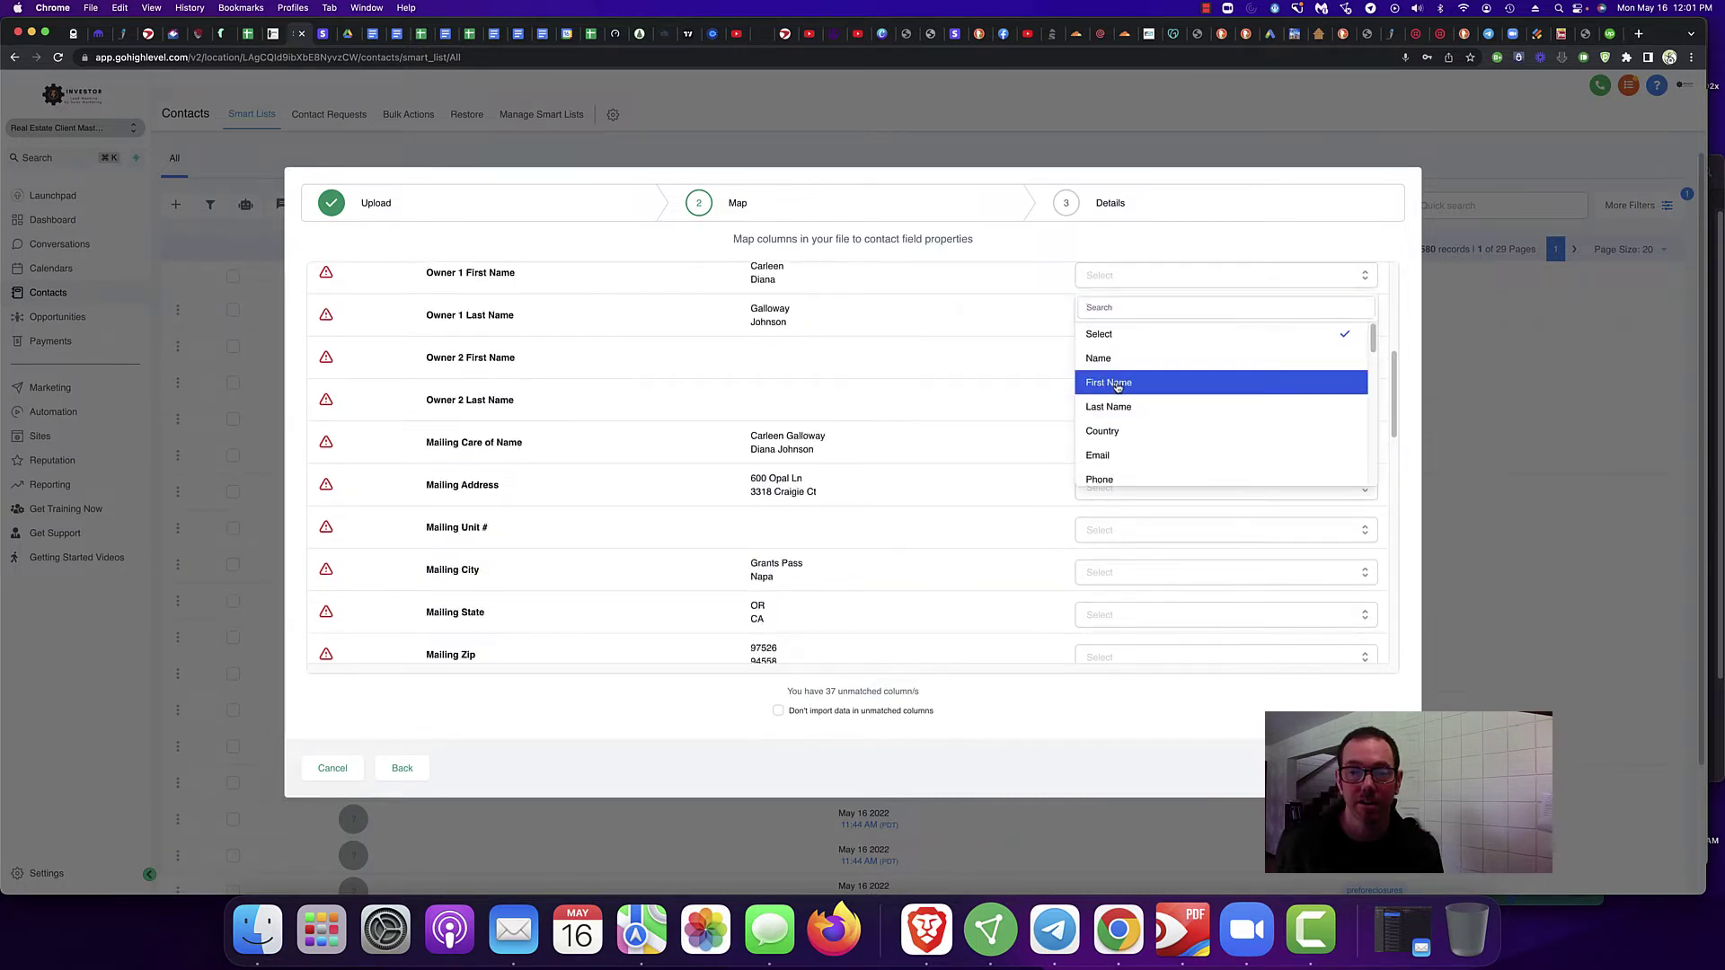
click(1117, 384)
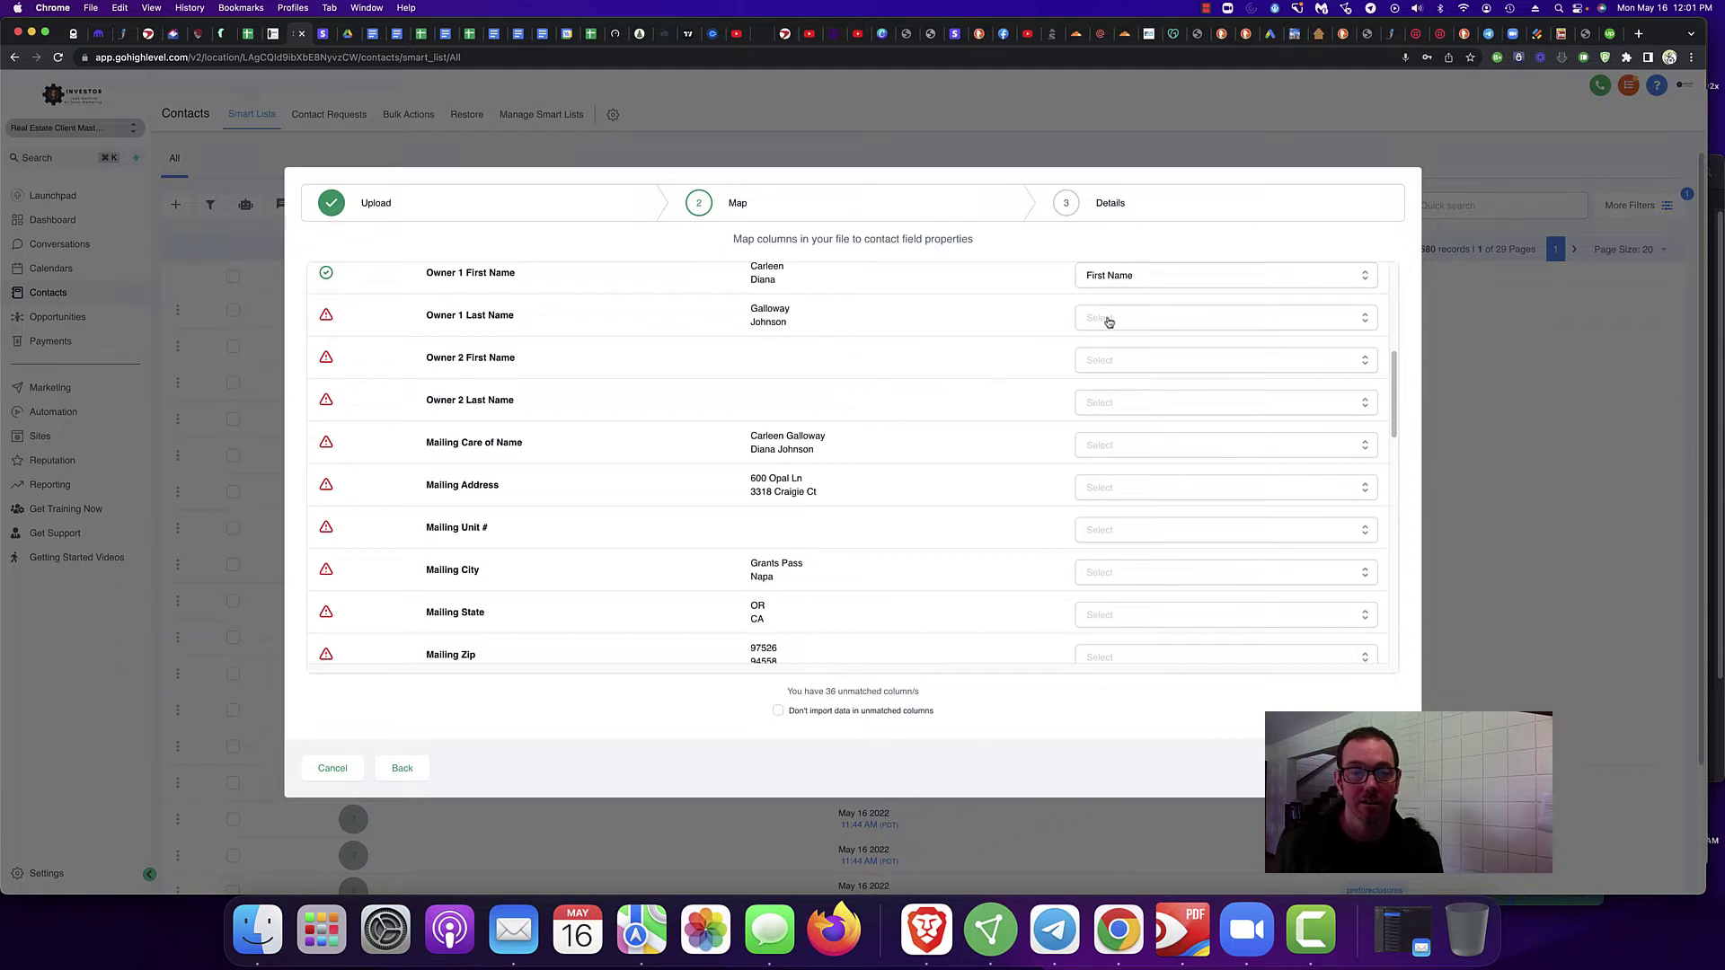
click(1147, 323)
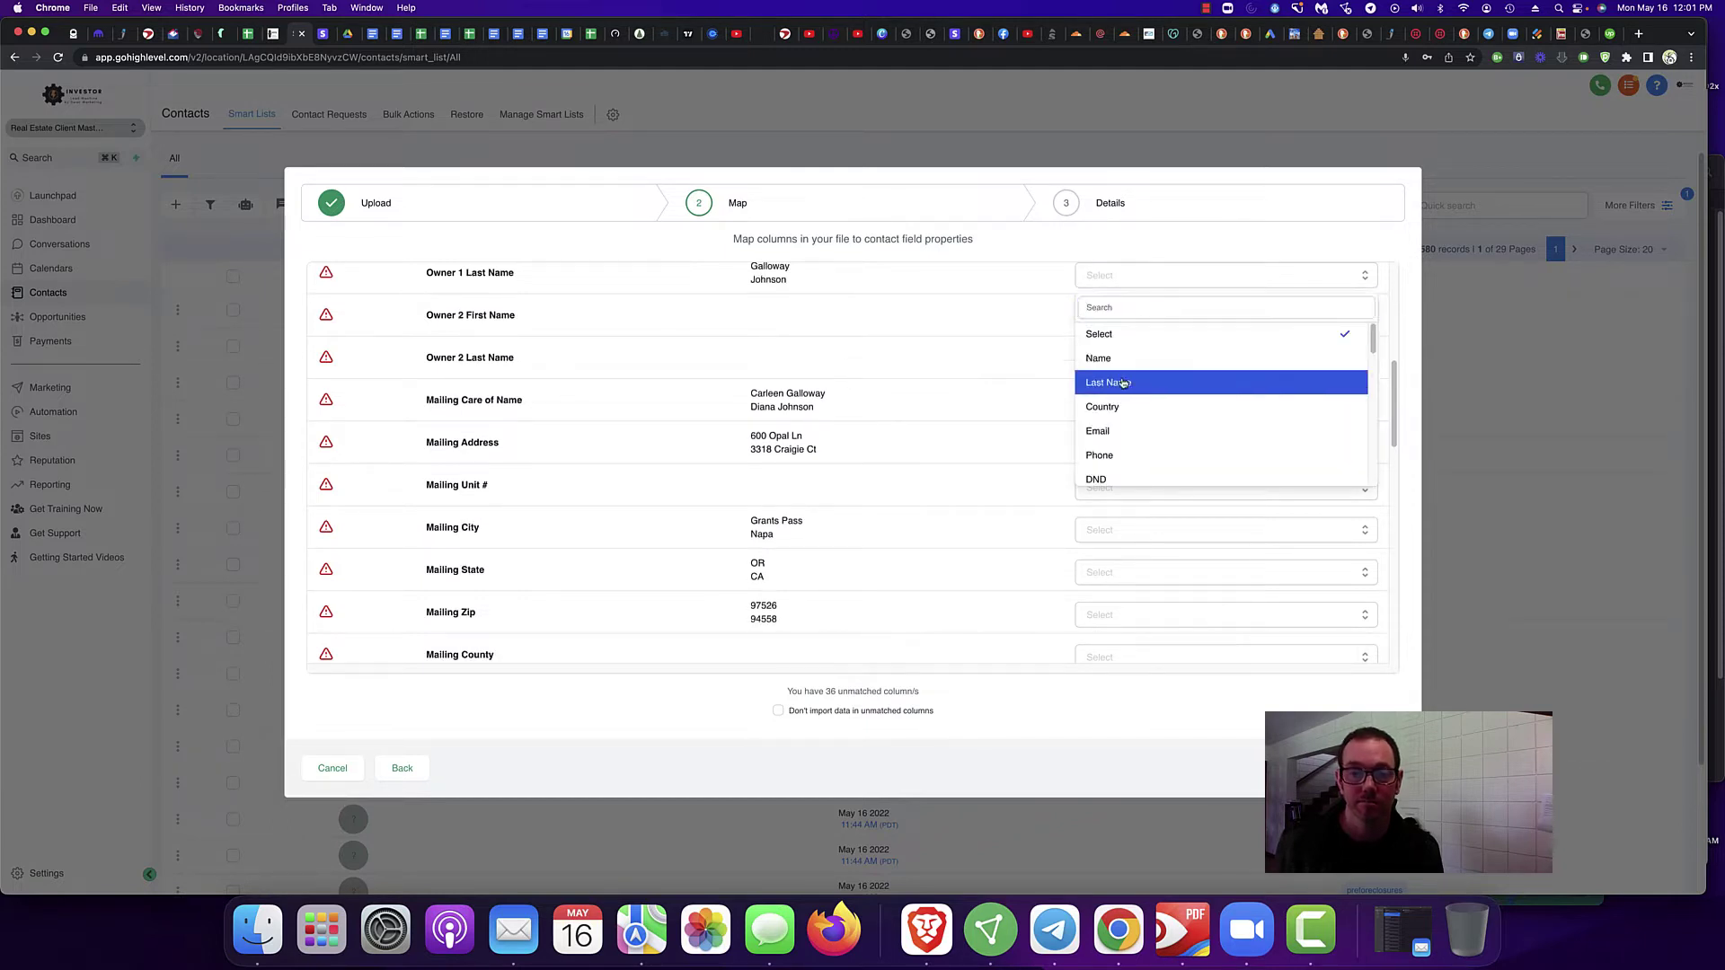
click(1125, 383)
Step: Set the import to skip data in the unmatched columns
scroll(1020, 490, down, 2)
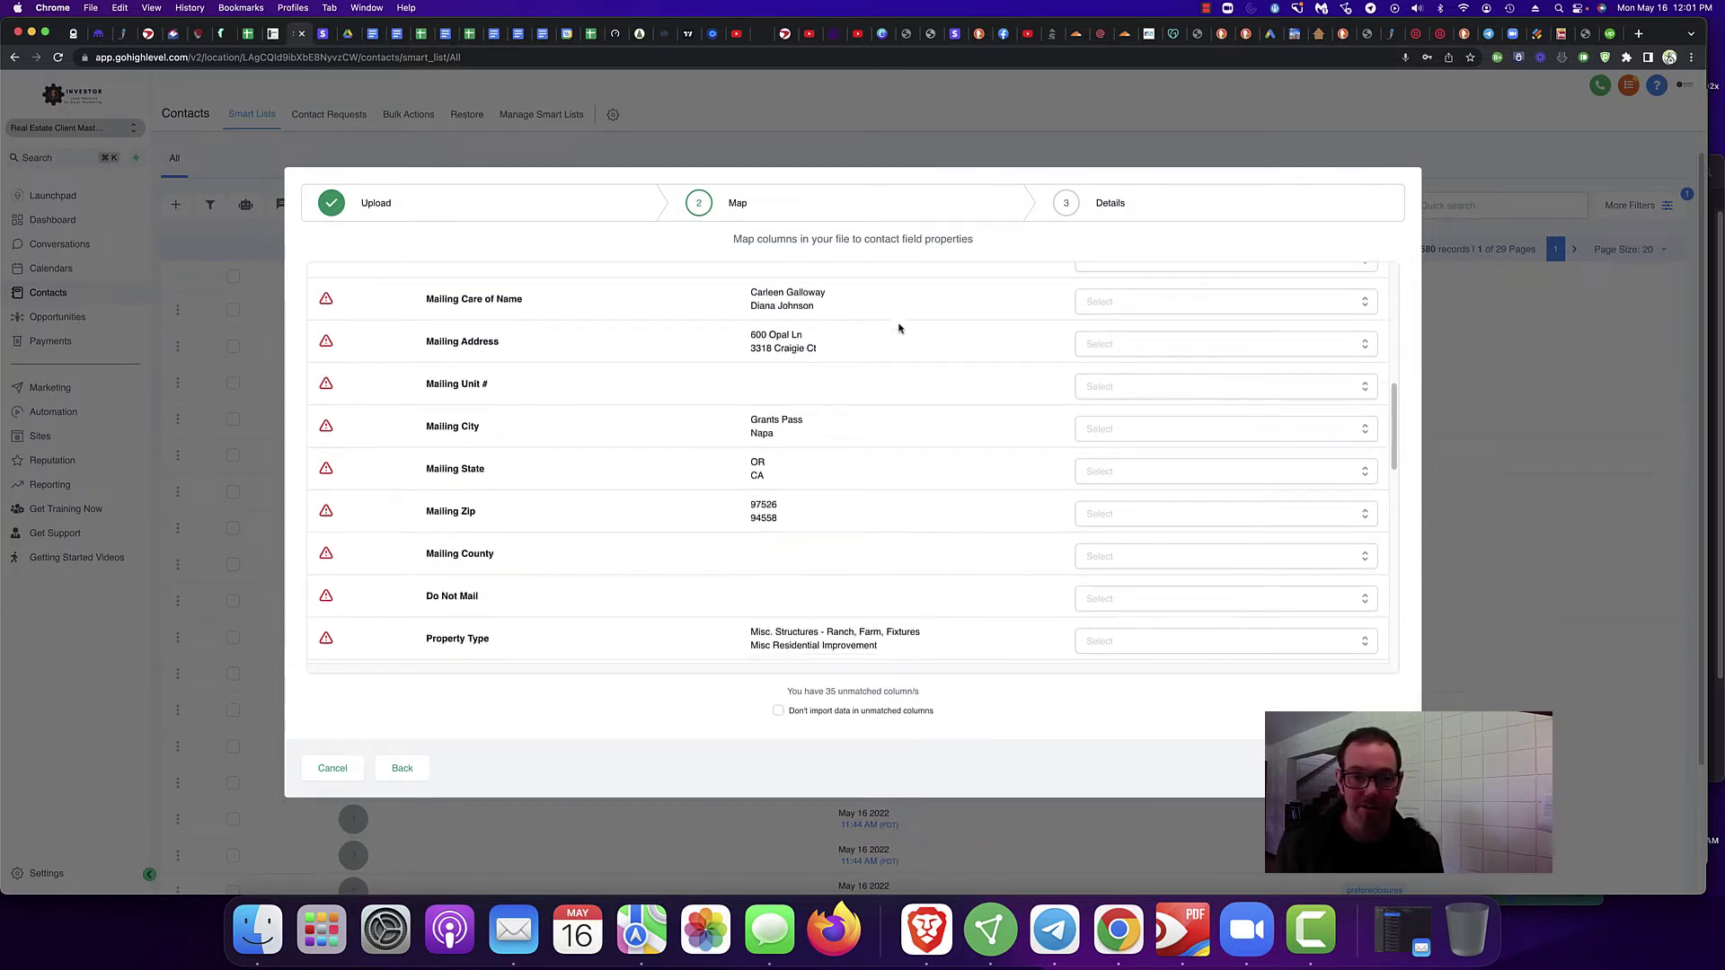
scroll(886, 519, down, 10)
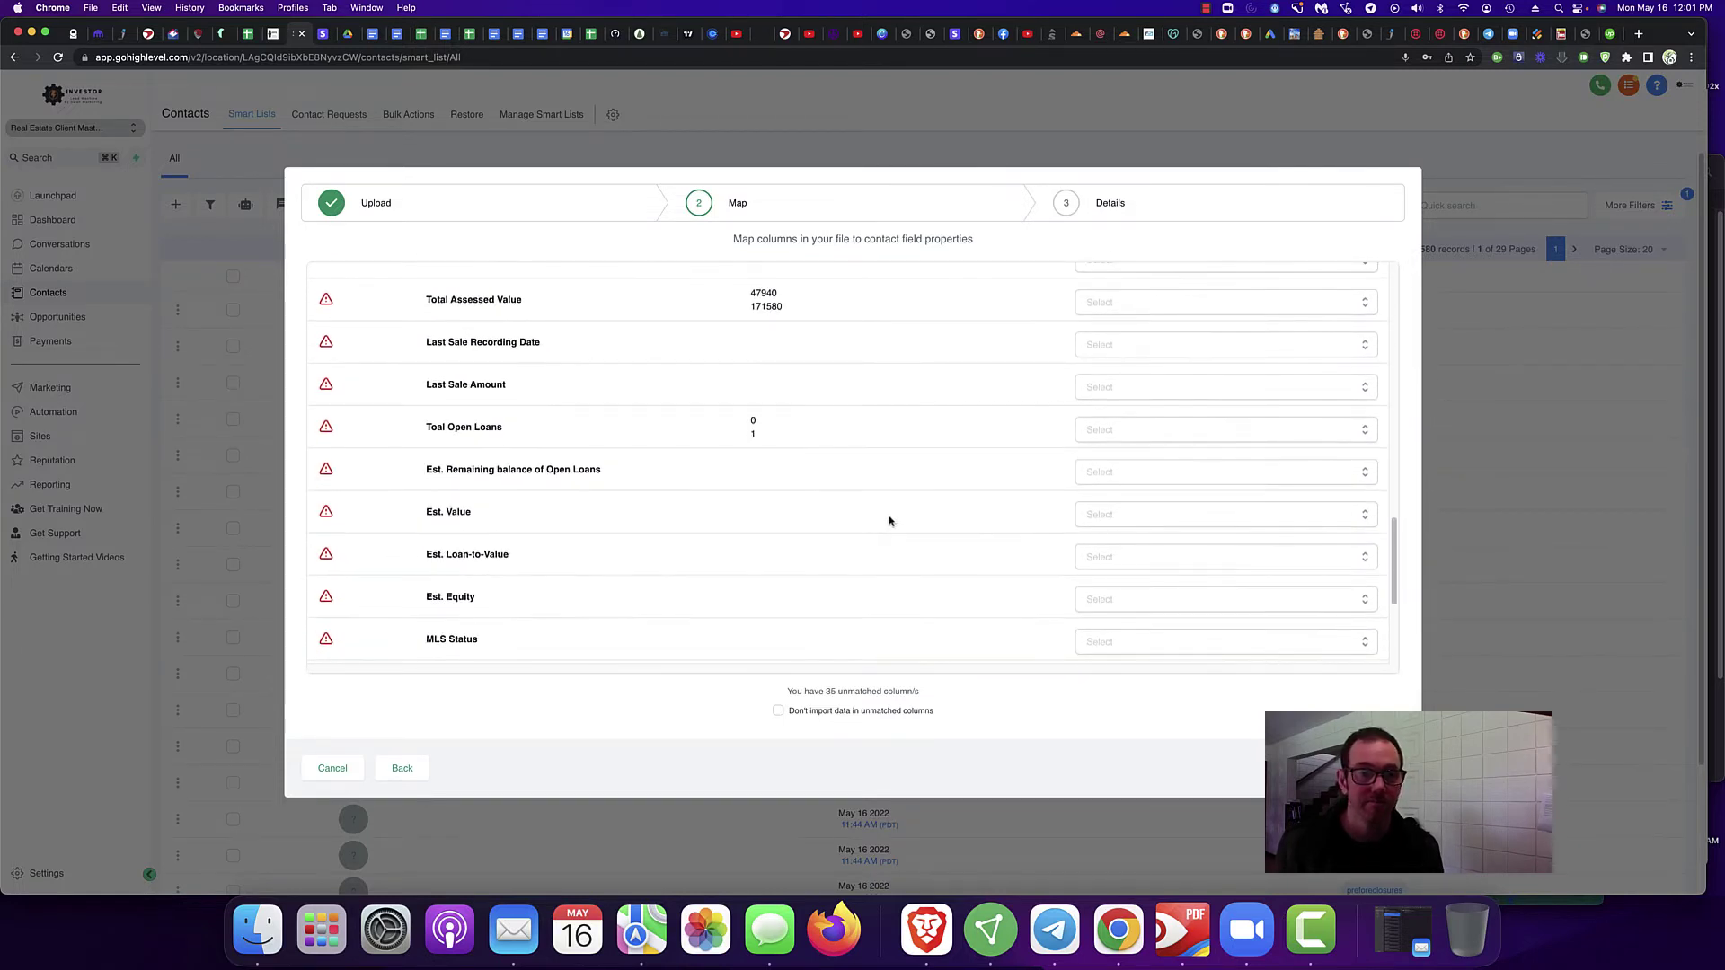
scroll(943, 531, down, 5)
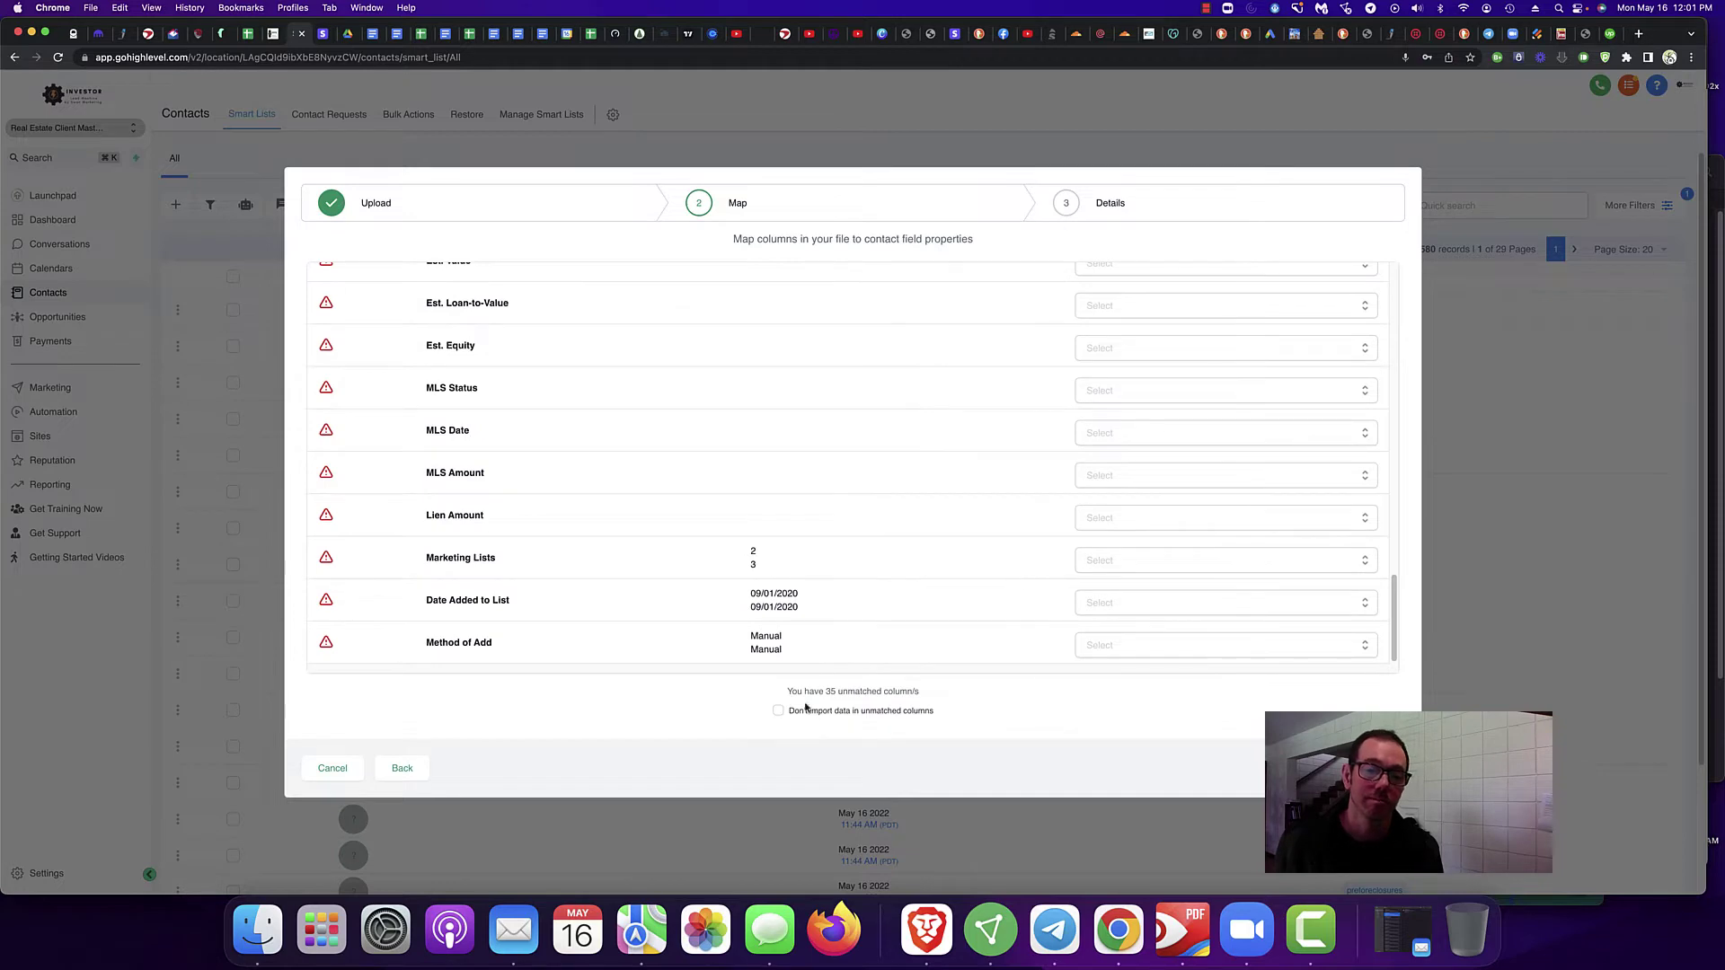
click(778, 711)
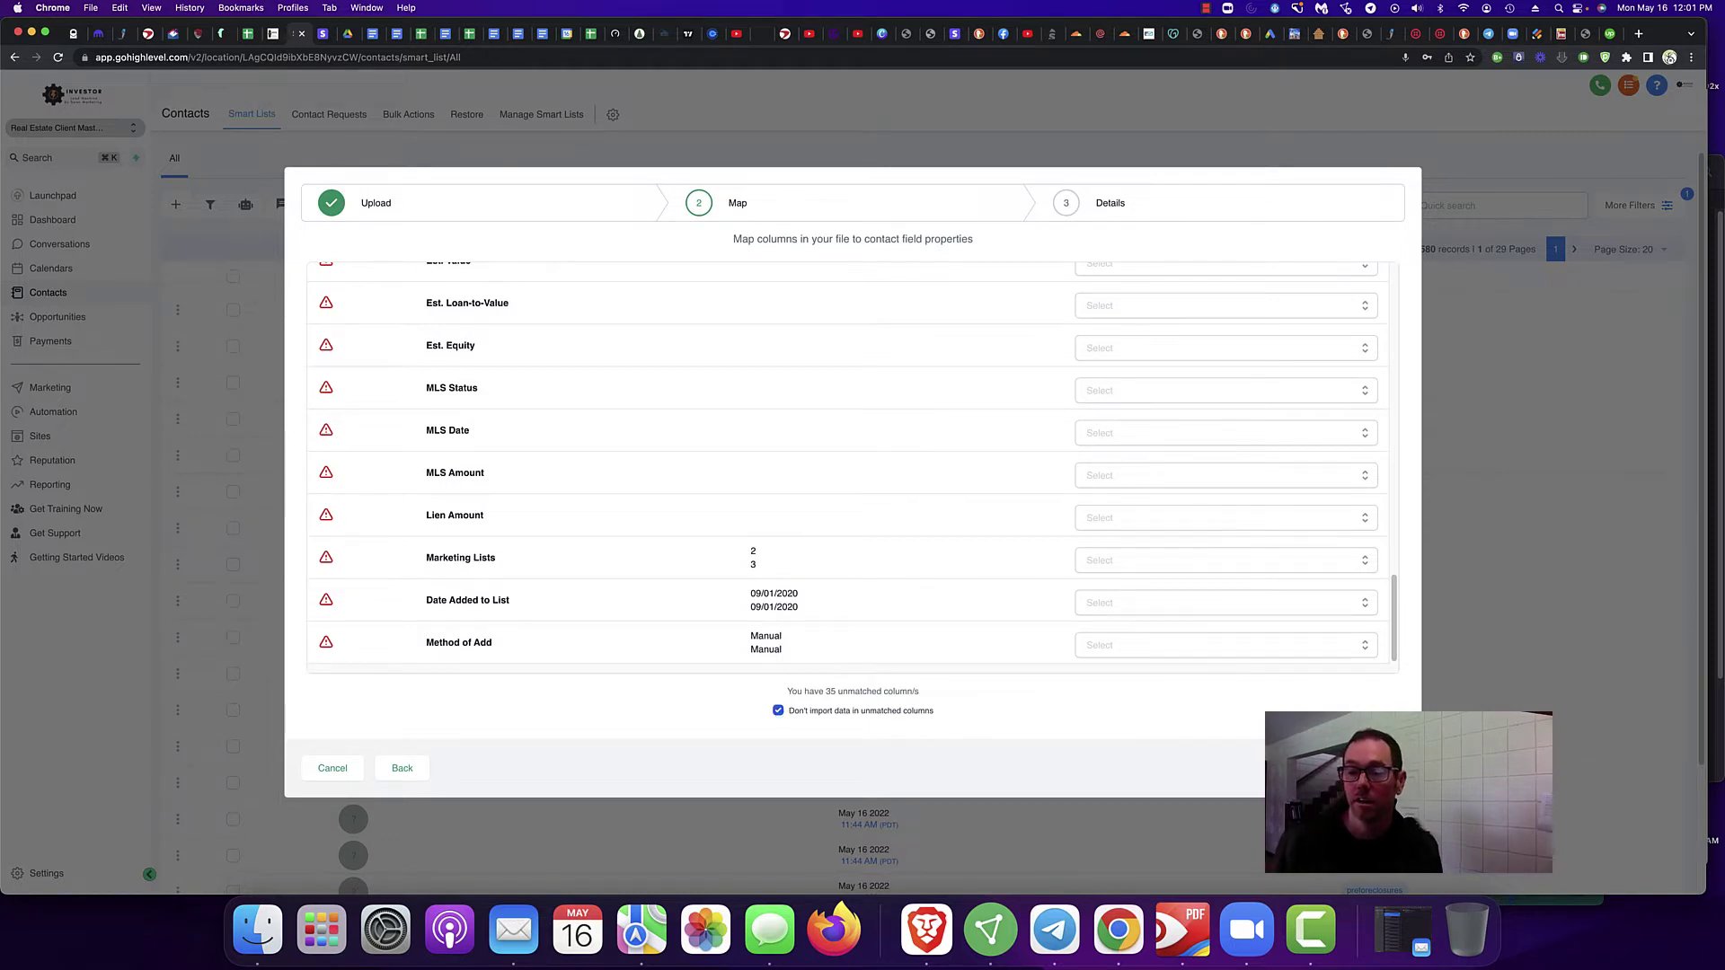
Step: Tag the imported contacts absentee owner and Tired Landlord in the advanced options
click(1373, 768)
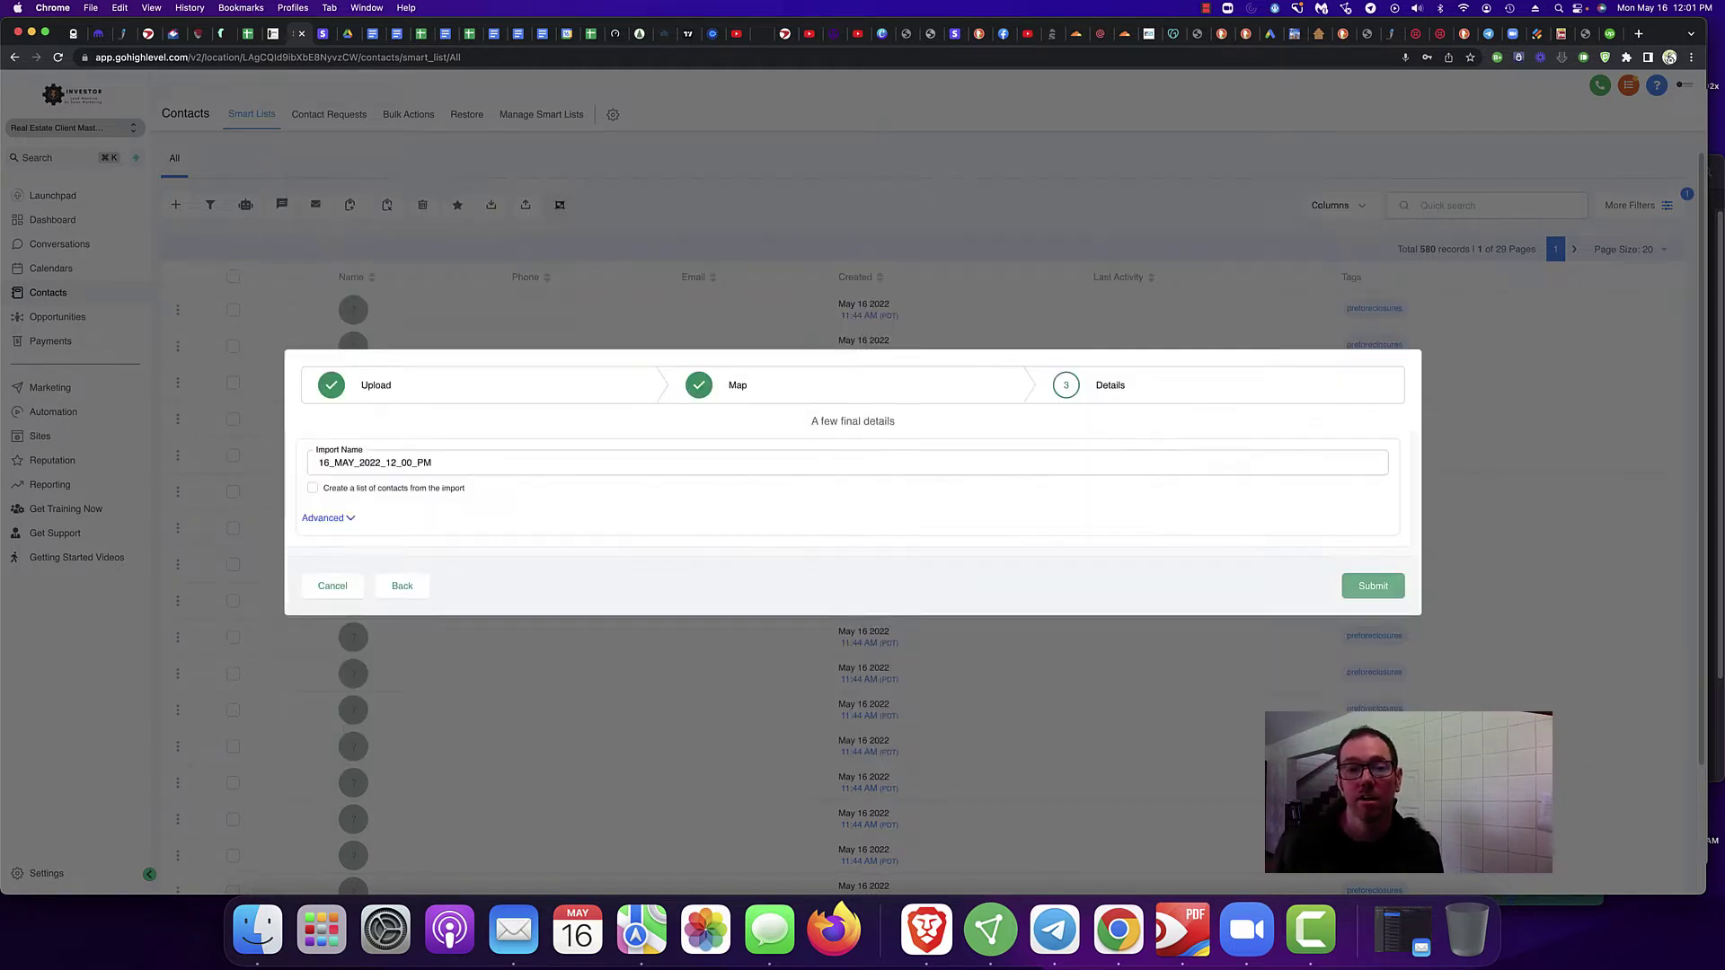
click(322, 519)
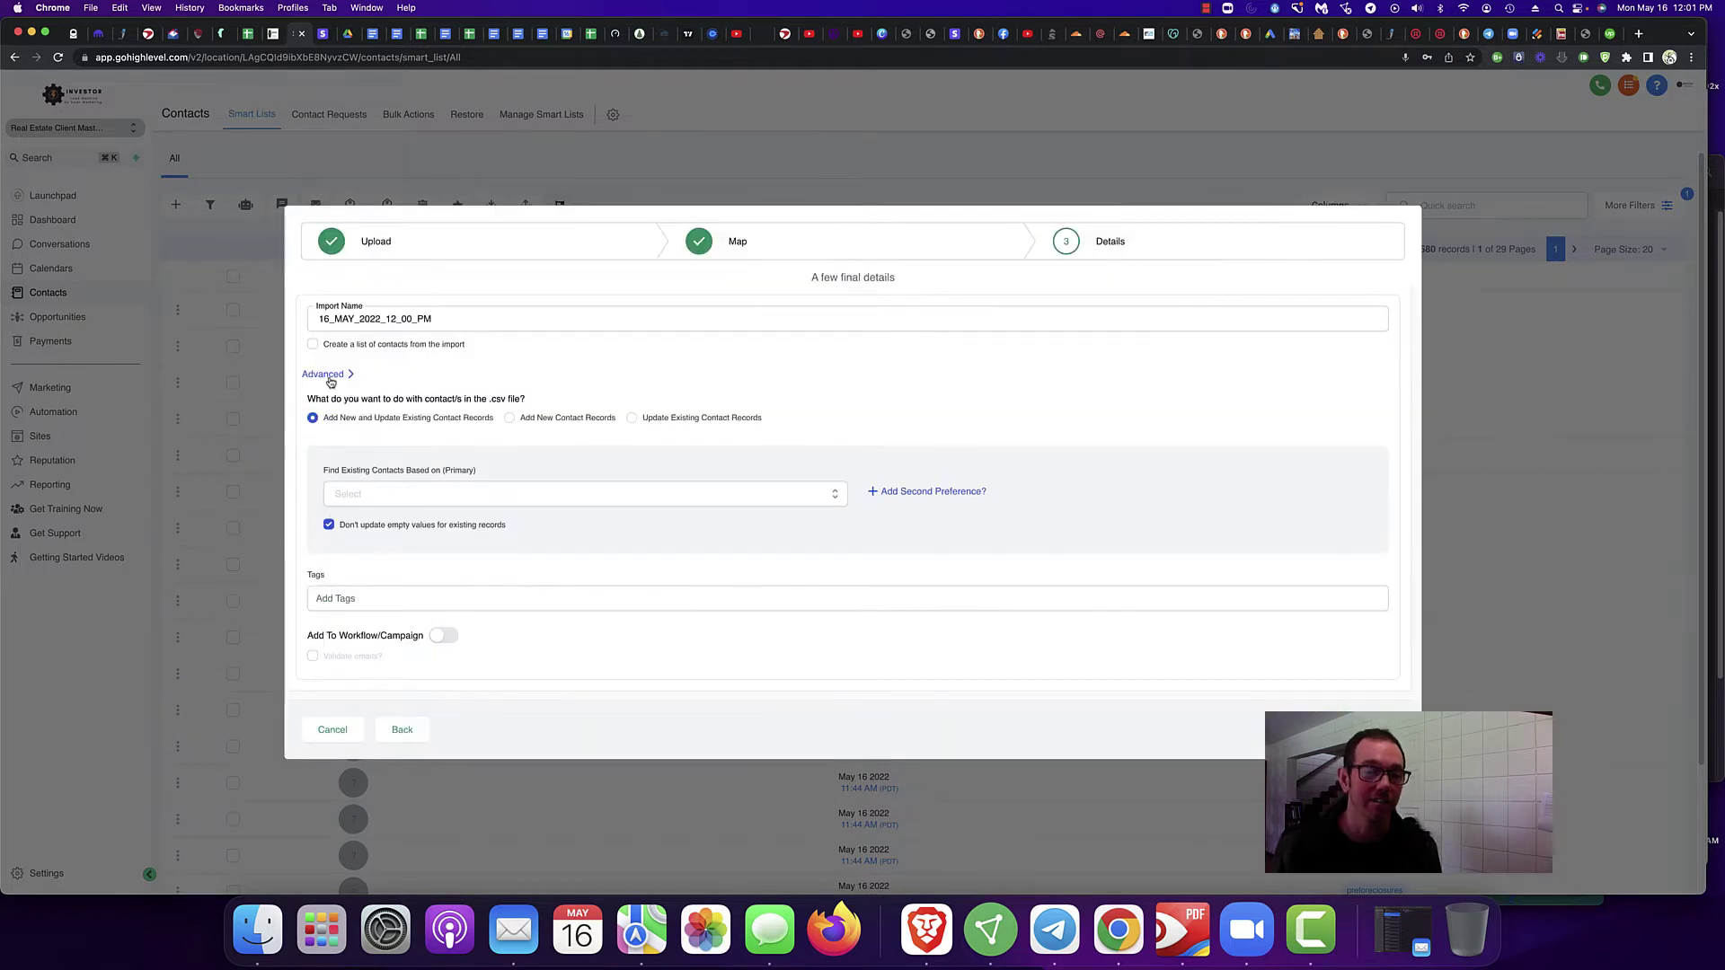
click(335, 597)
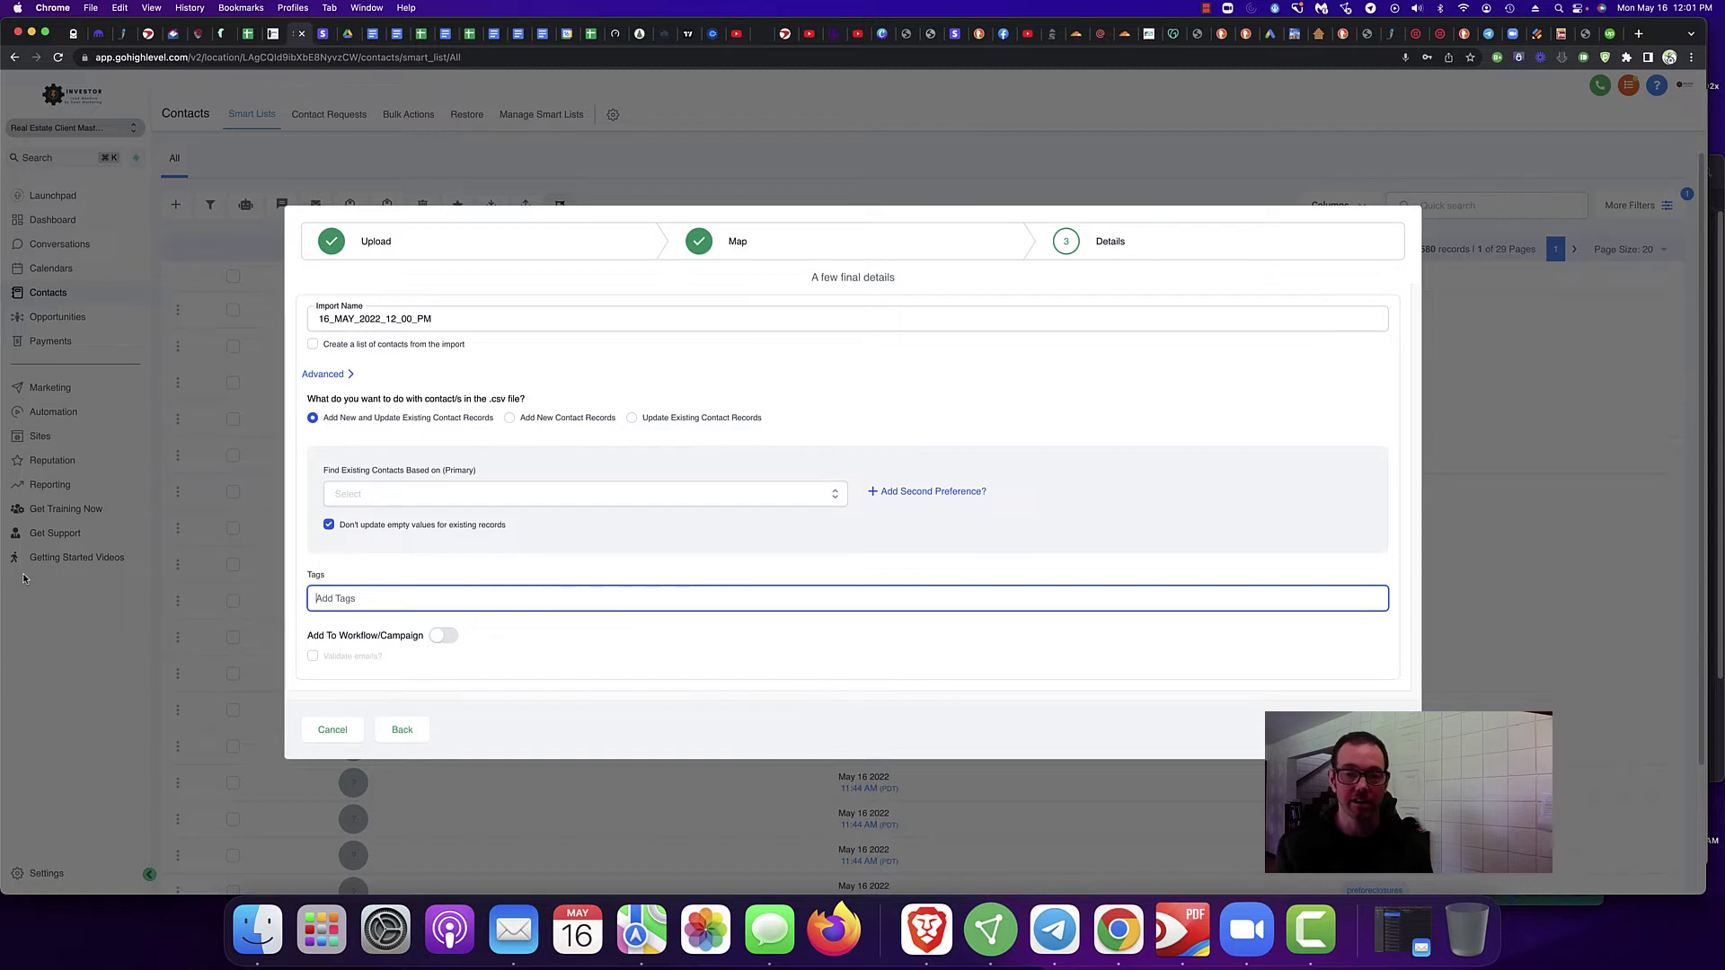
text(A)
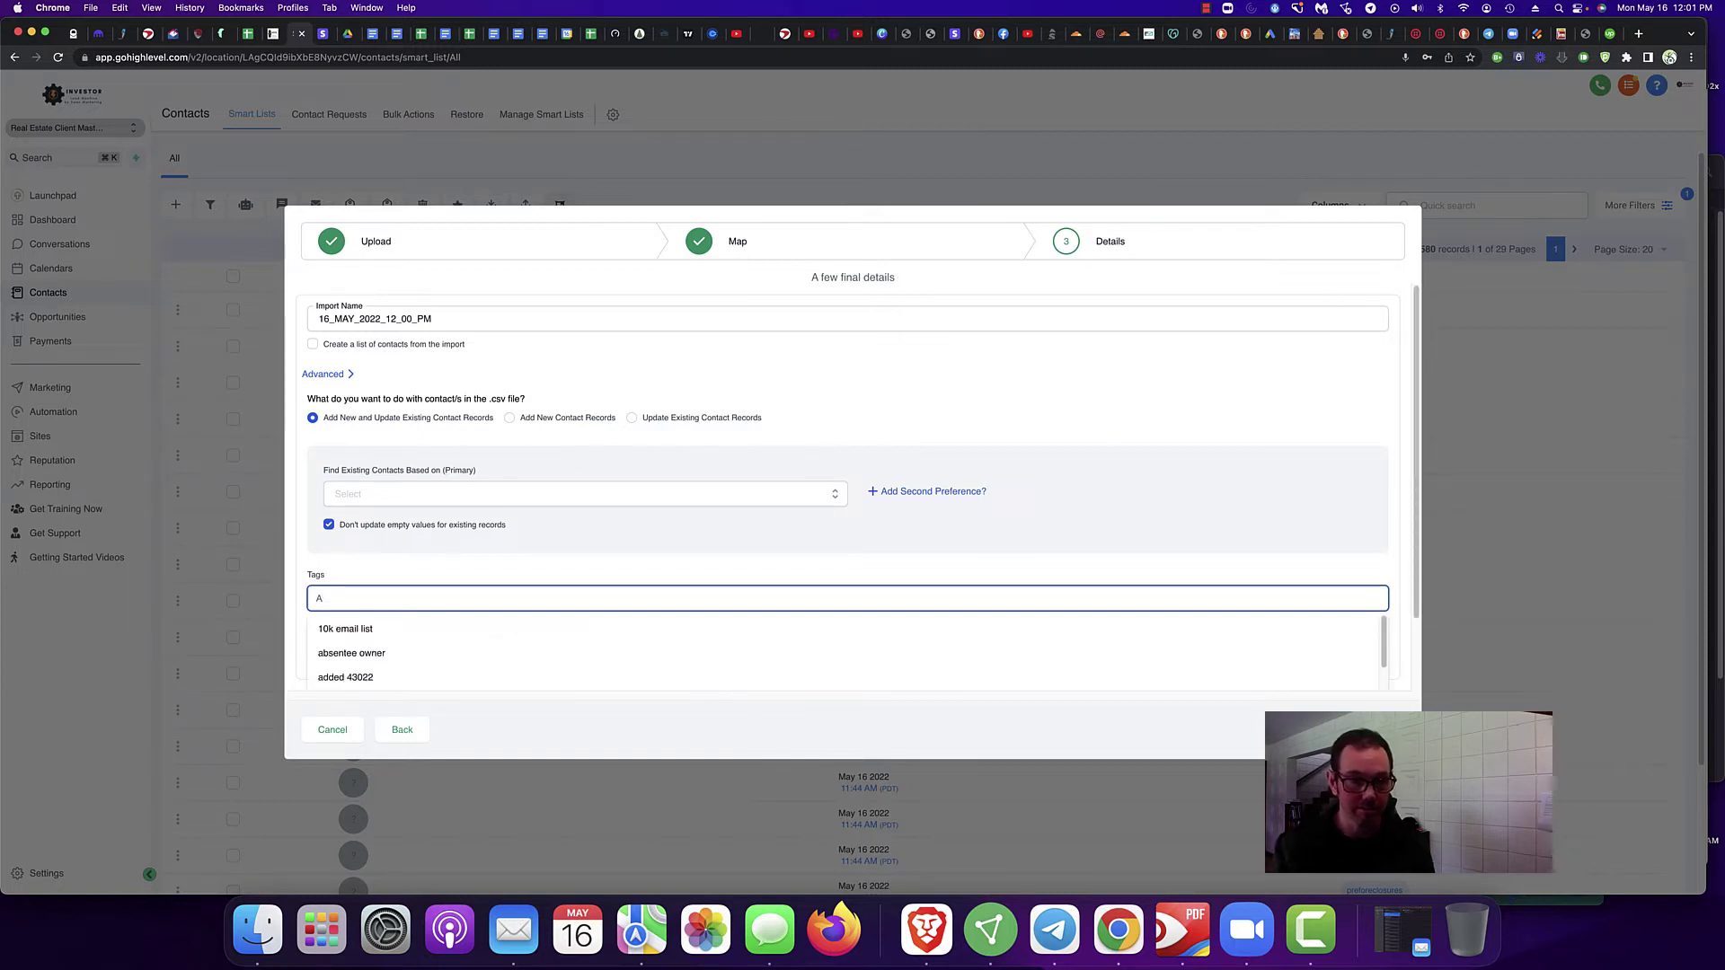
click(334, 655)
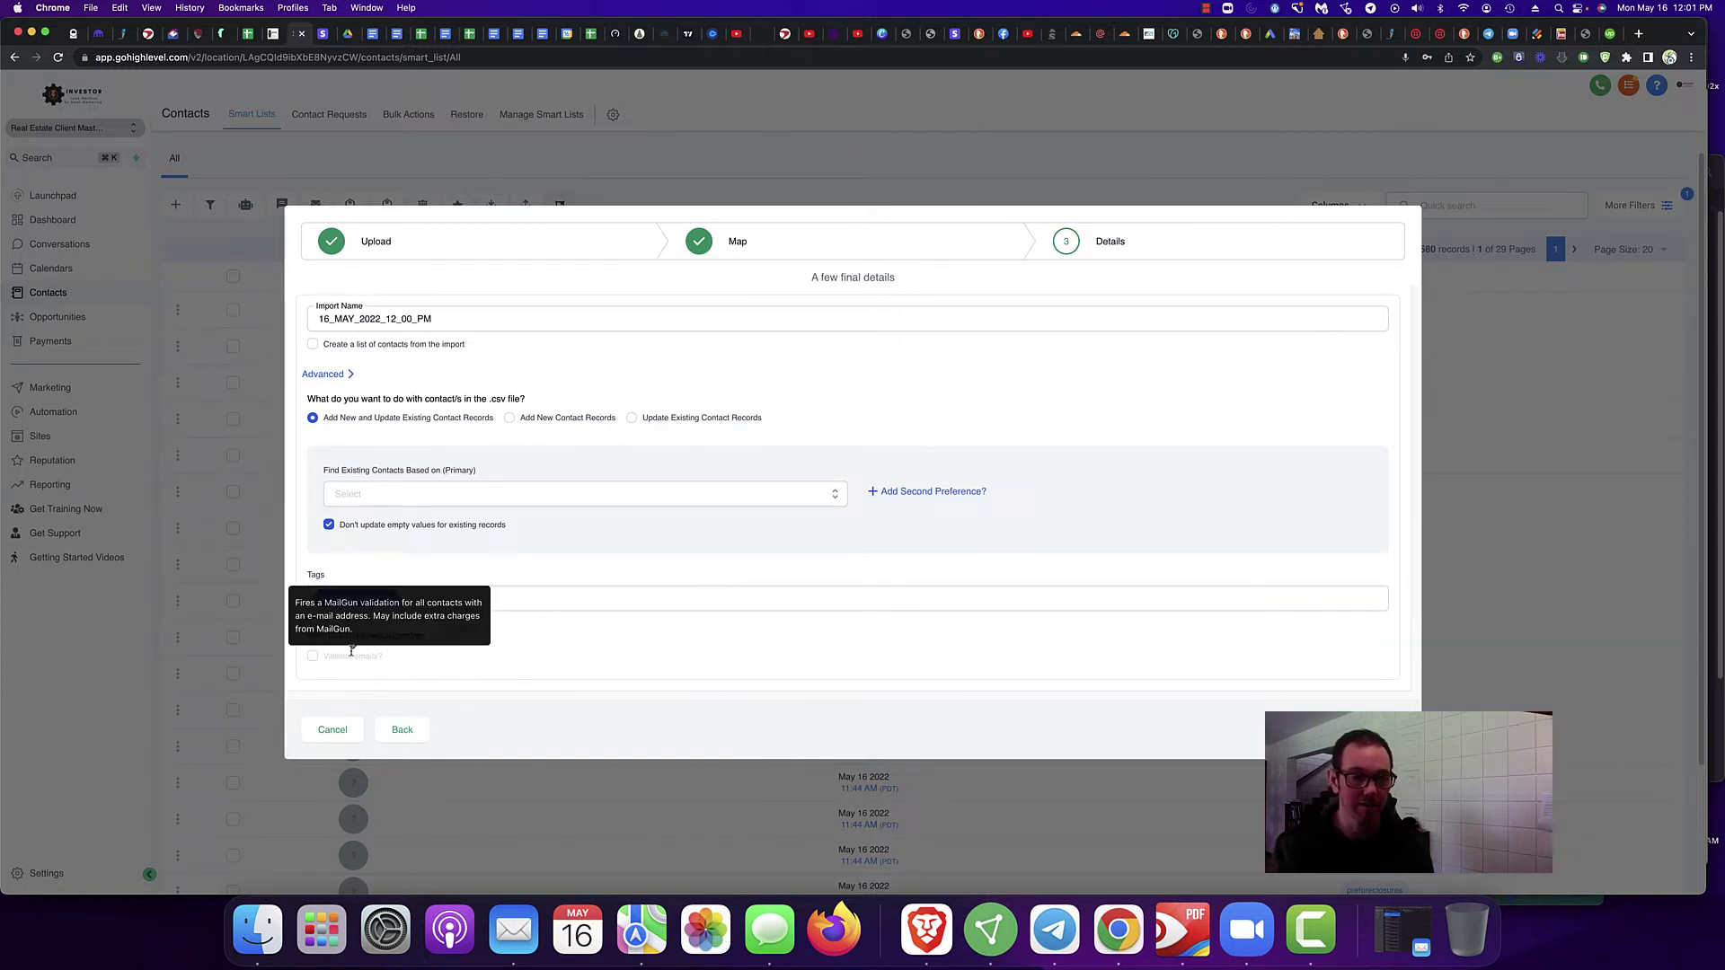
click(437, 607)
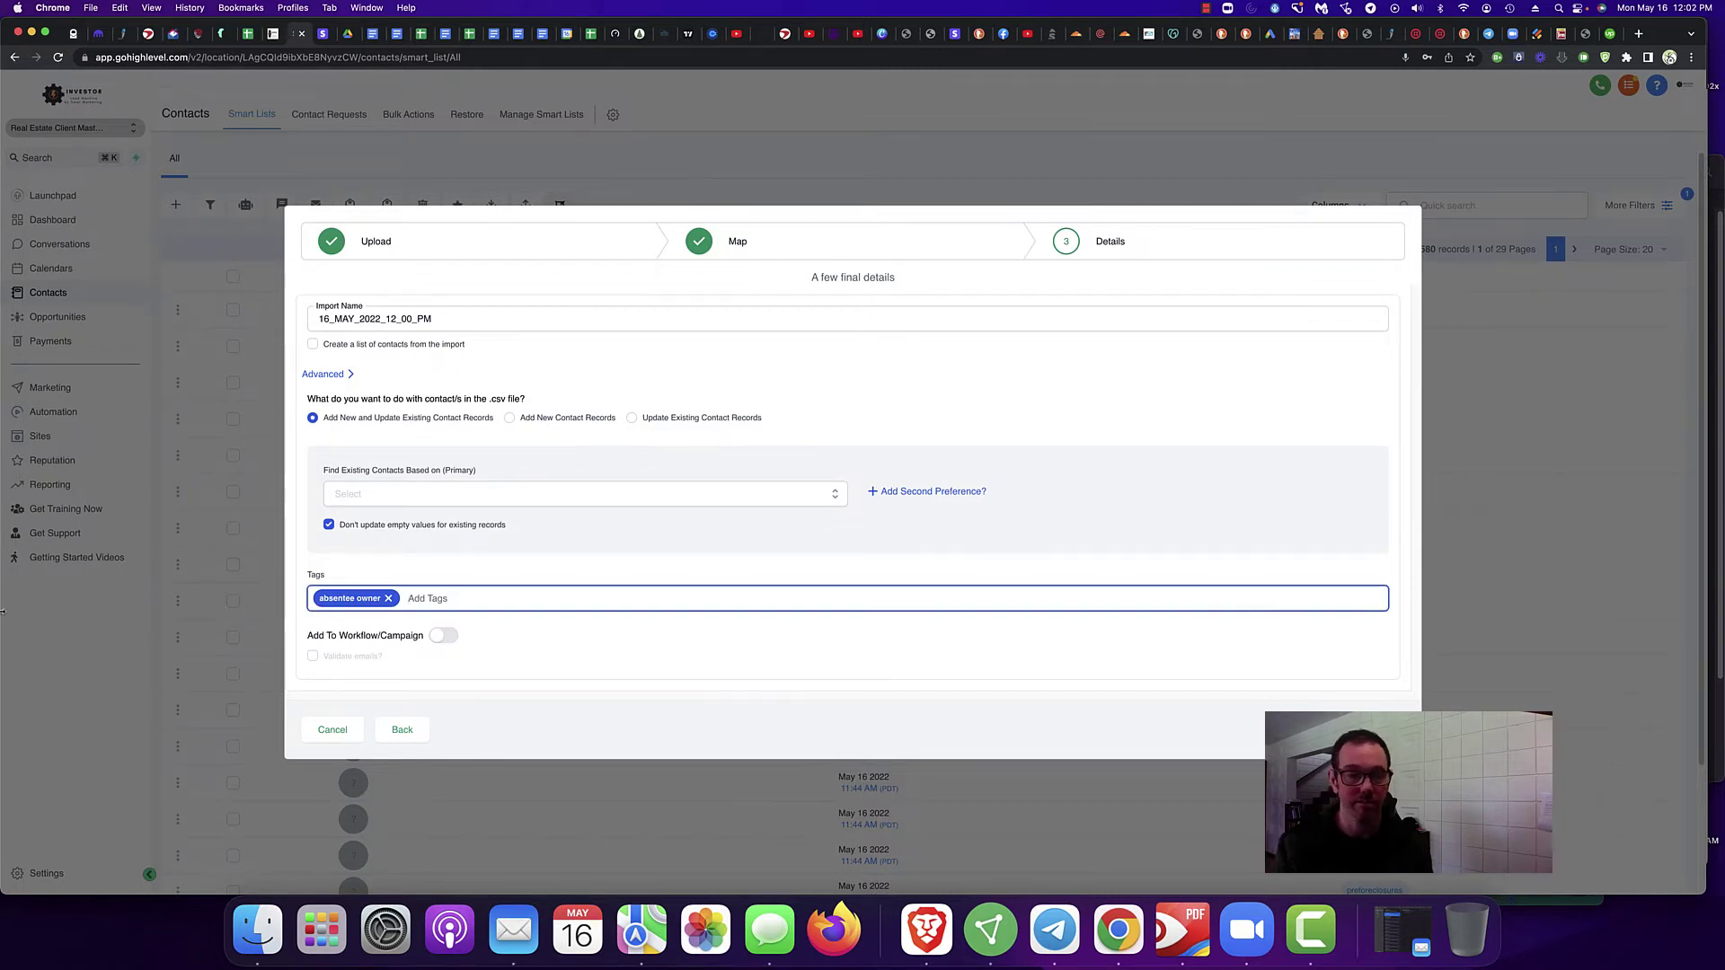
text(Tire)
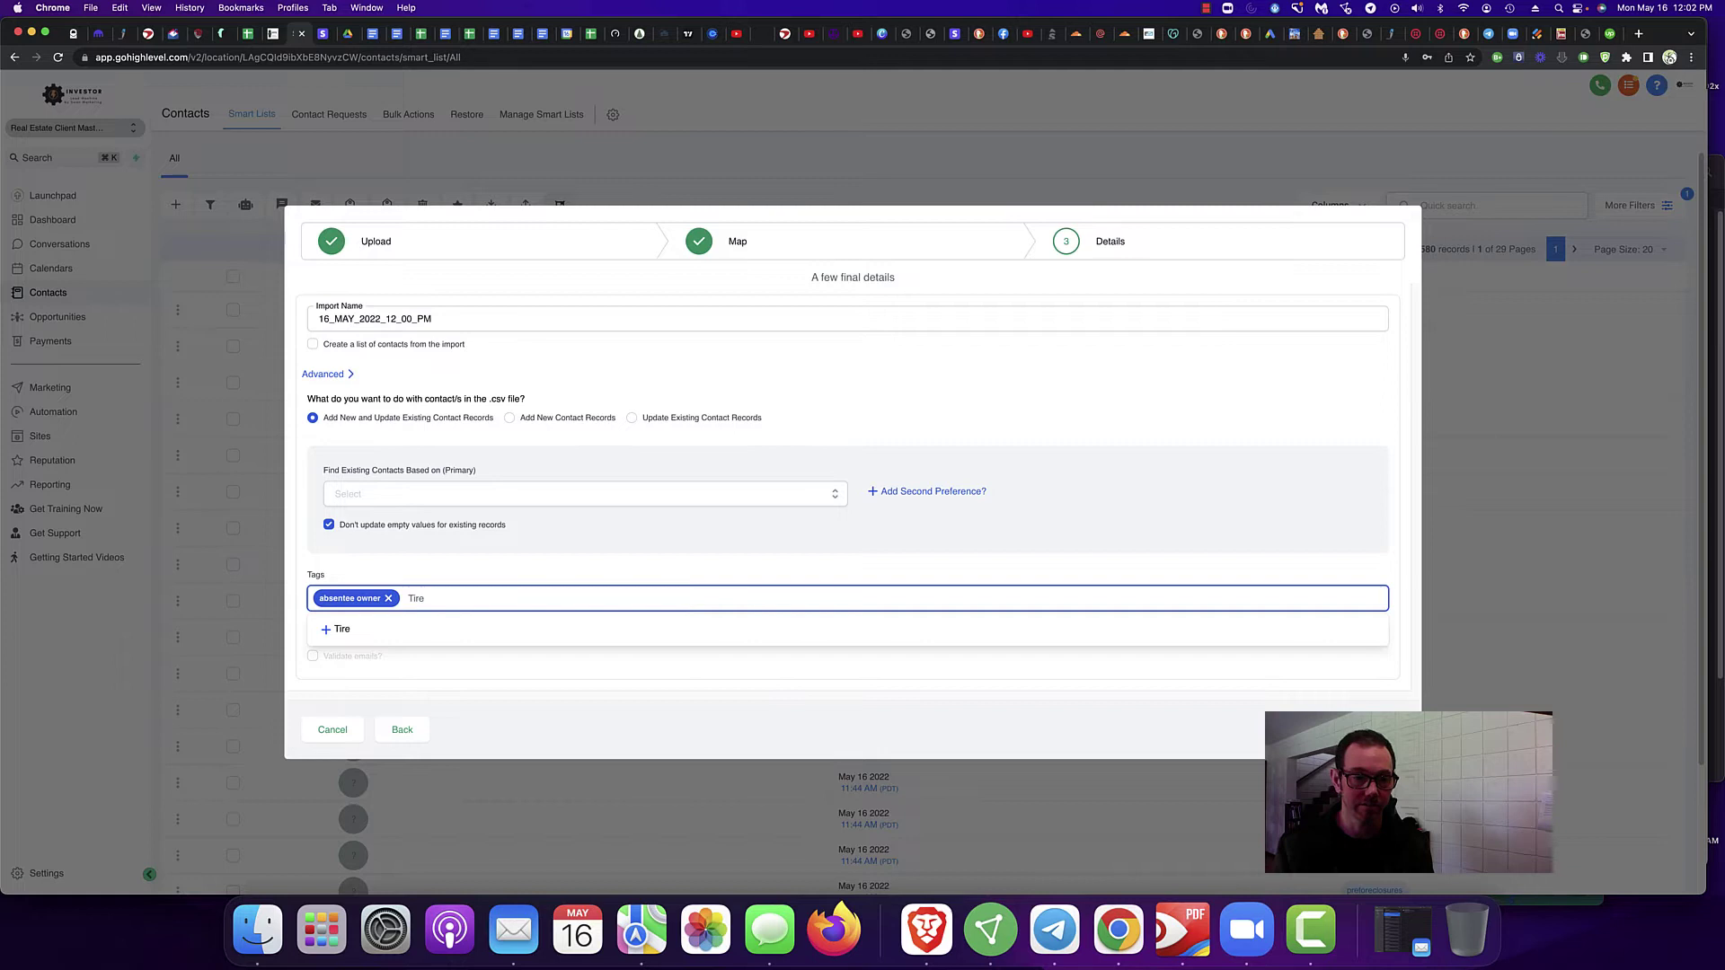
text(d Landlo)
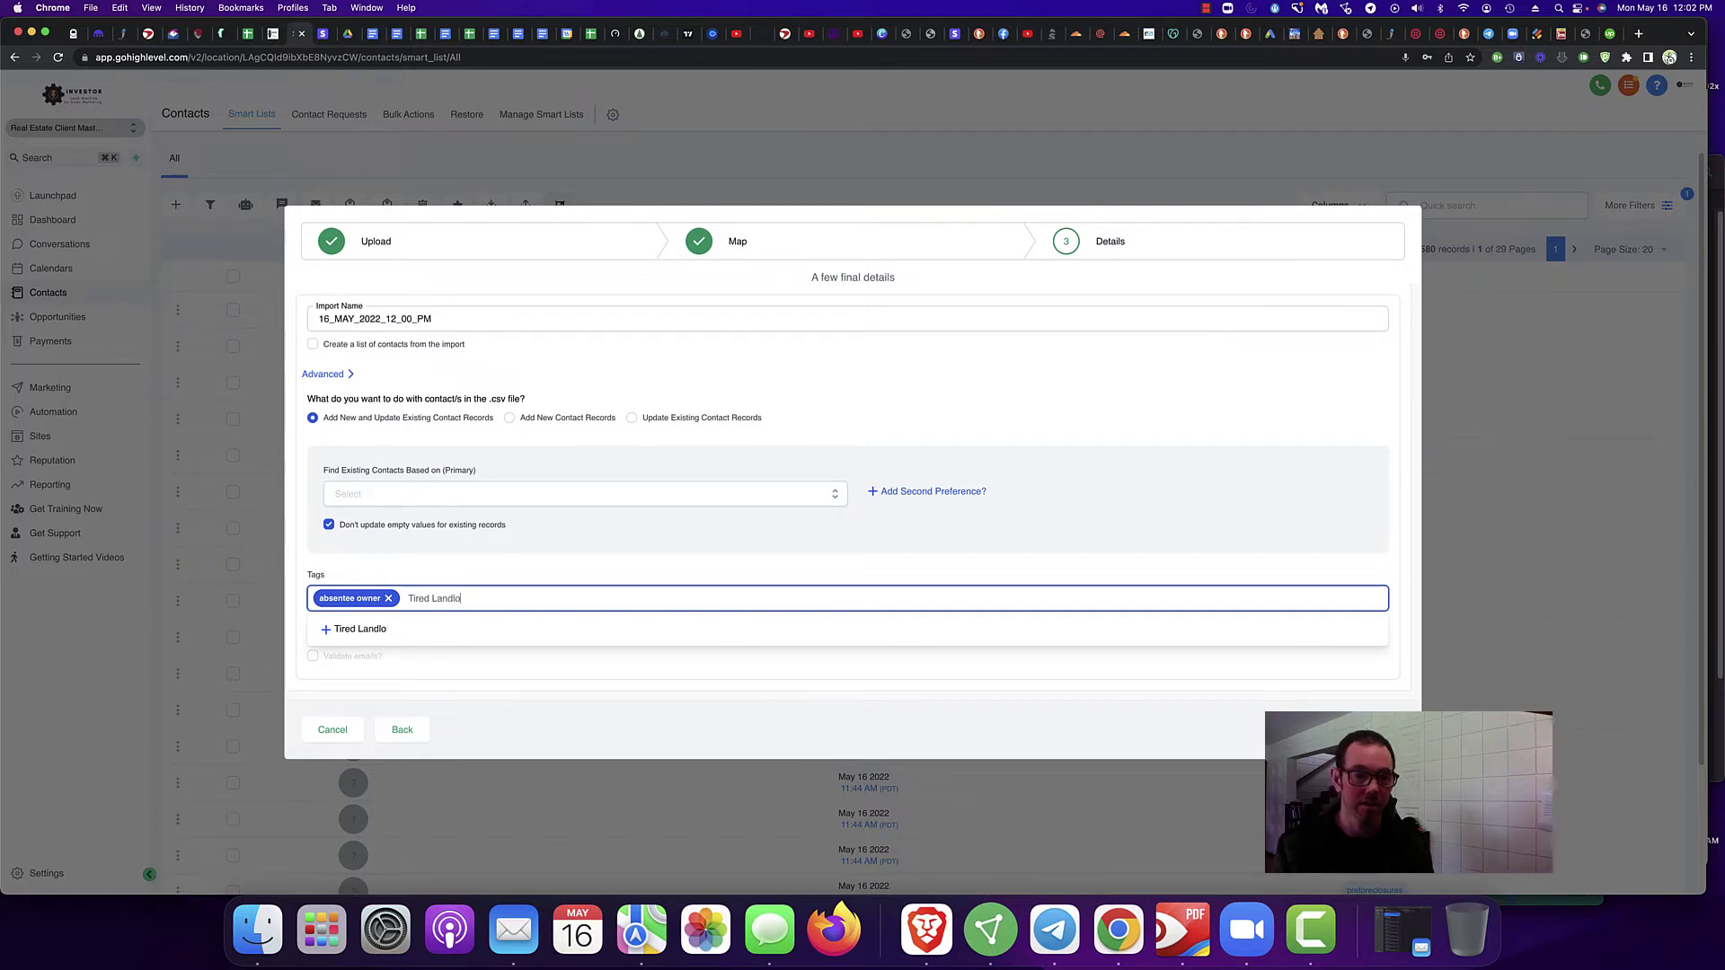
text(arrd)
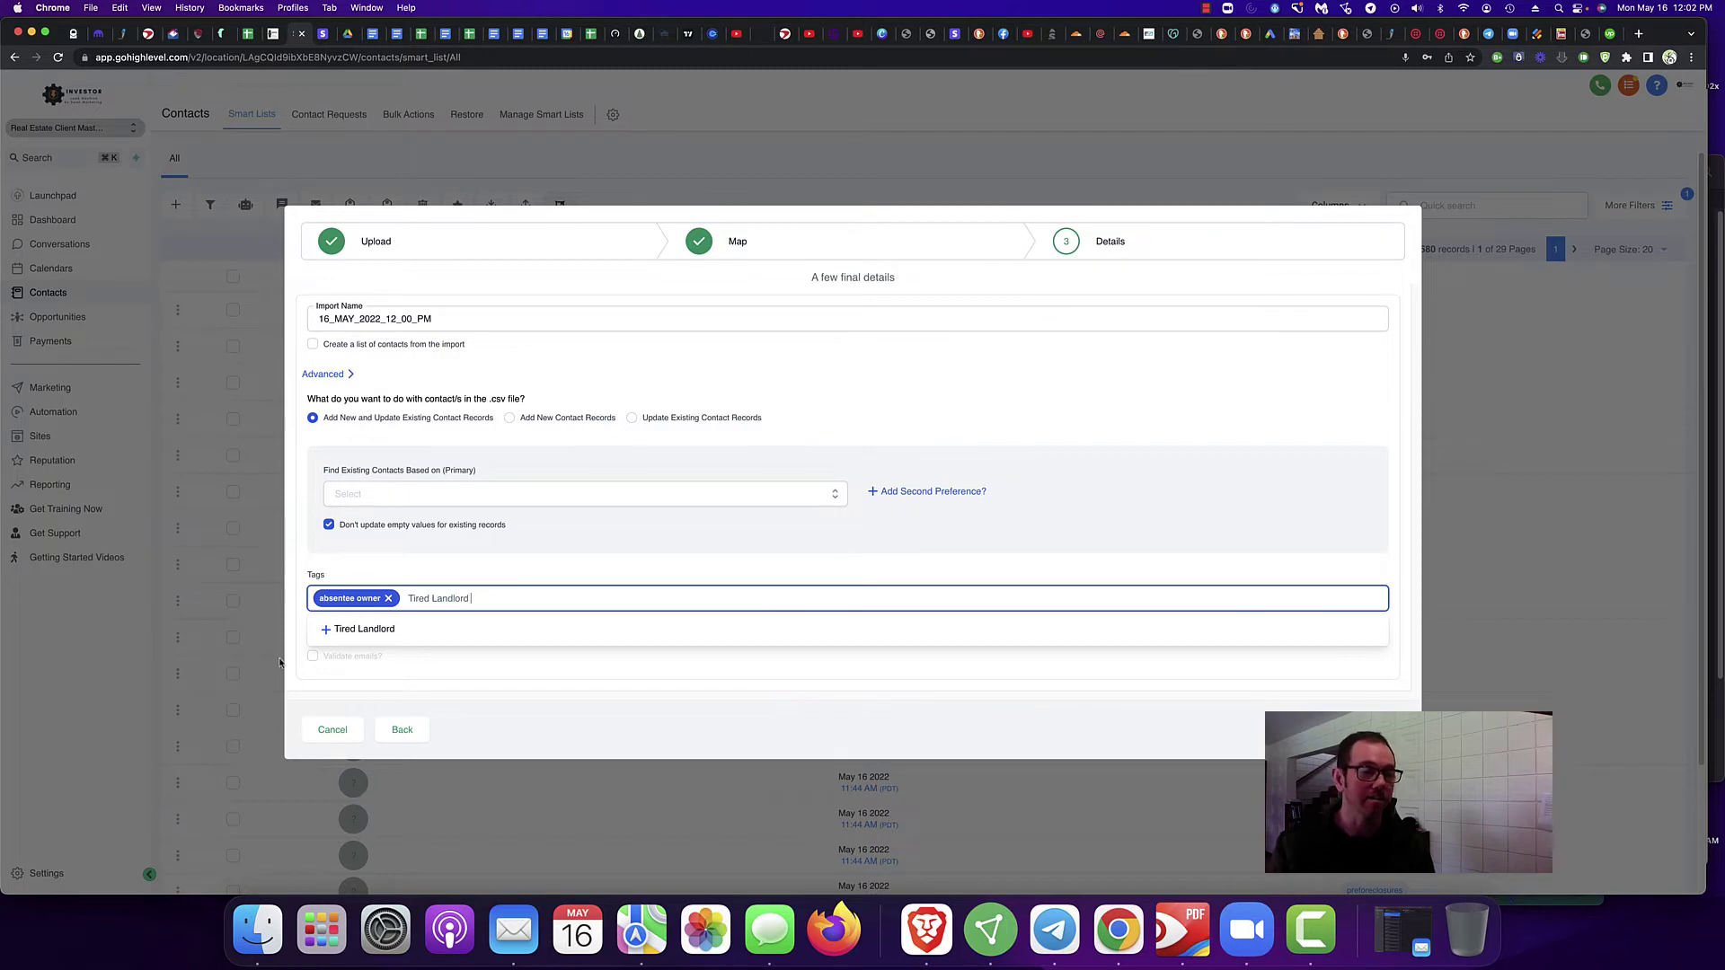
click(360, 631)
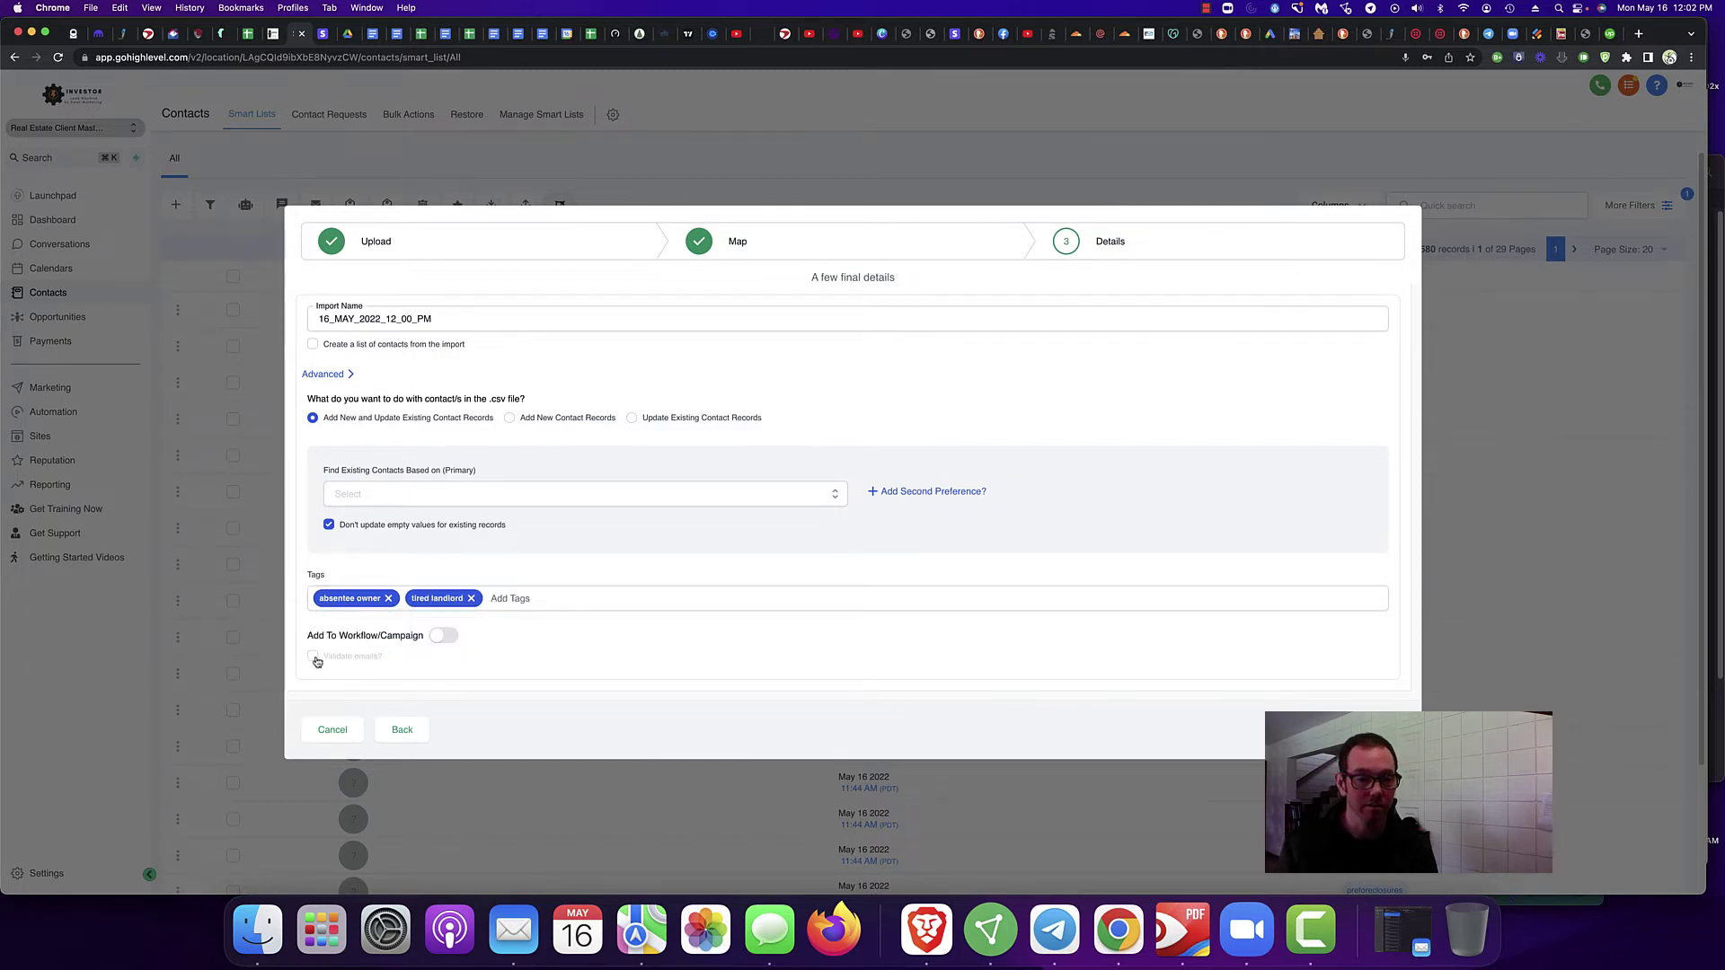
Step: Set Find Existing Contacts to None and submit the import
click(783, 503)
click(688, 524)
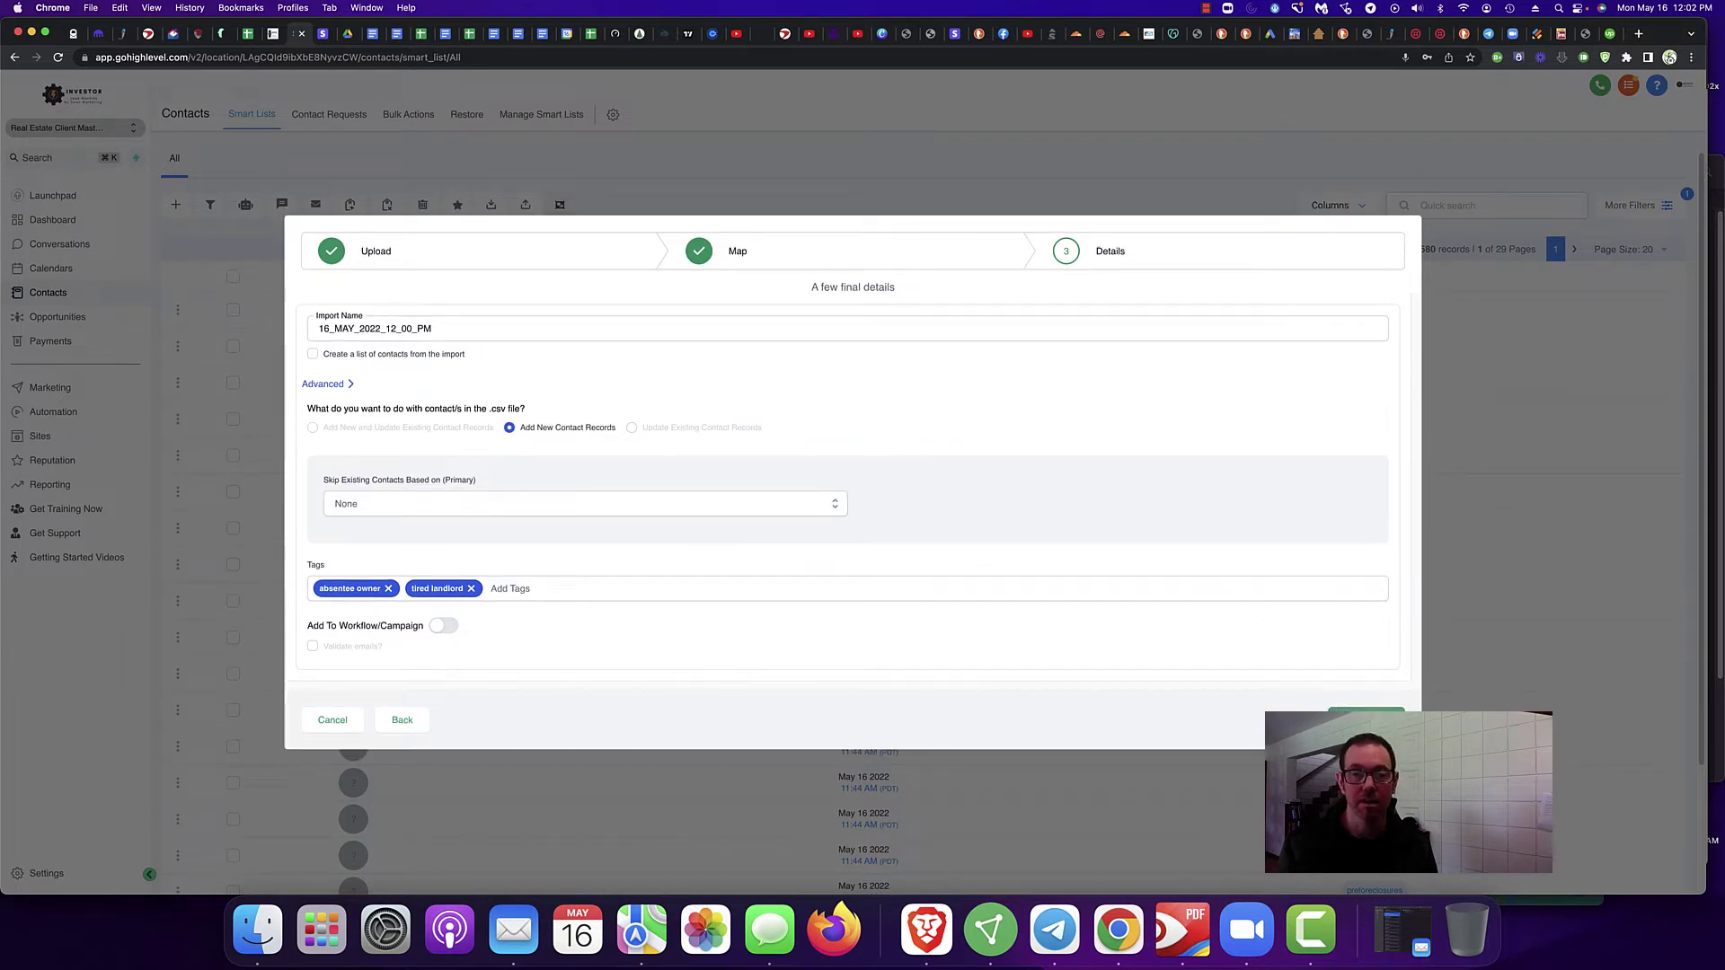
click(1366, 719)
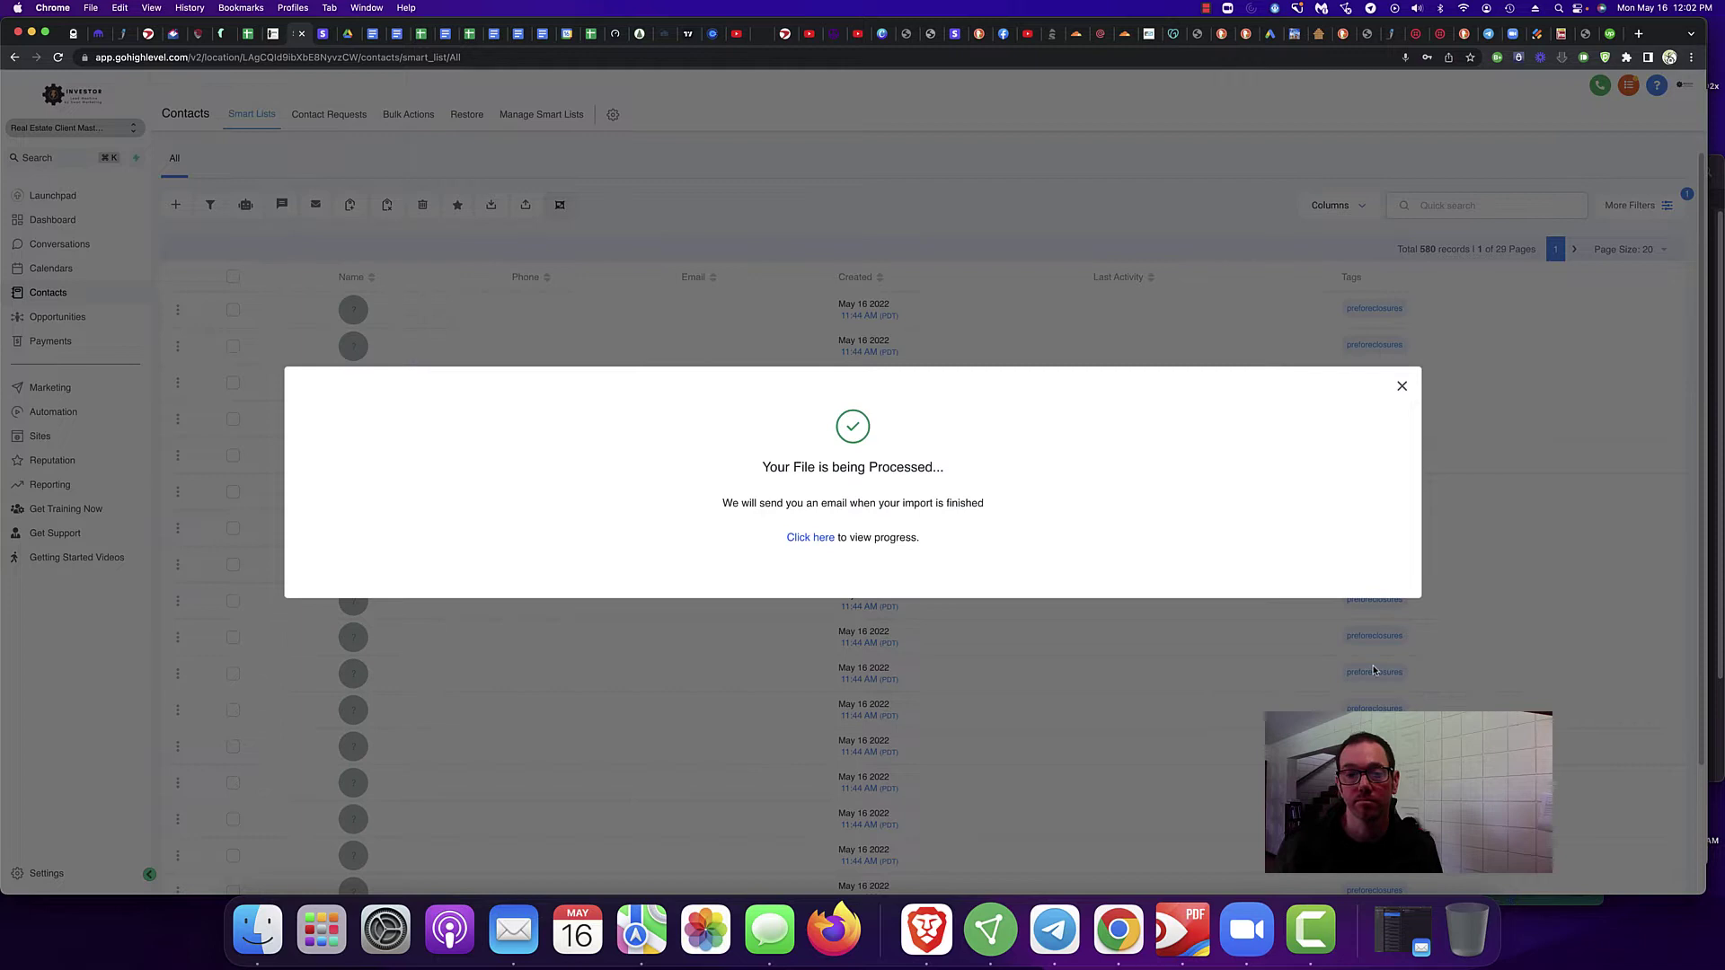
Step: Dismiss the processing notice and reload Contacts to show the 1195 imported records
click(1402, 386)
click(1635, 205)
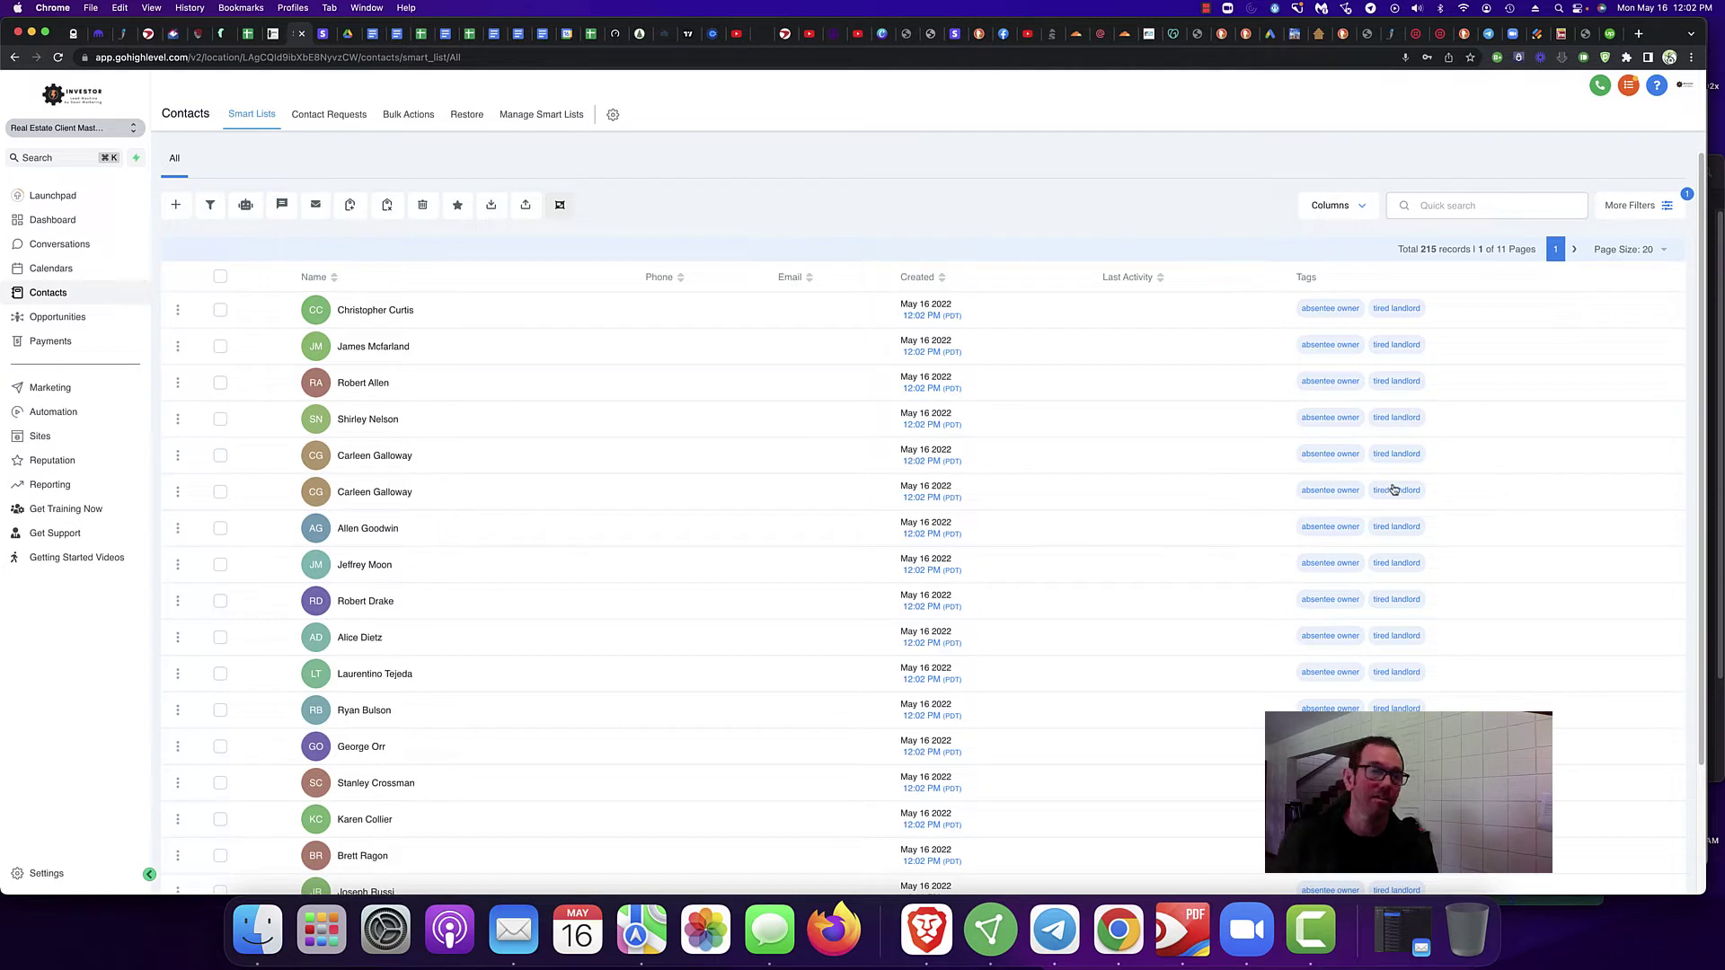
click(52, 294)
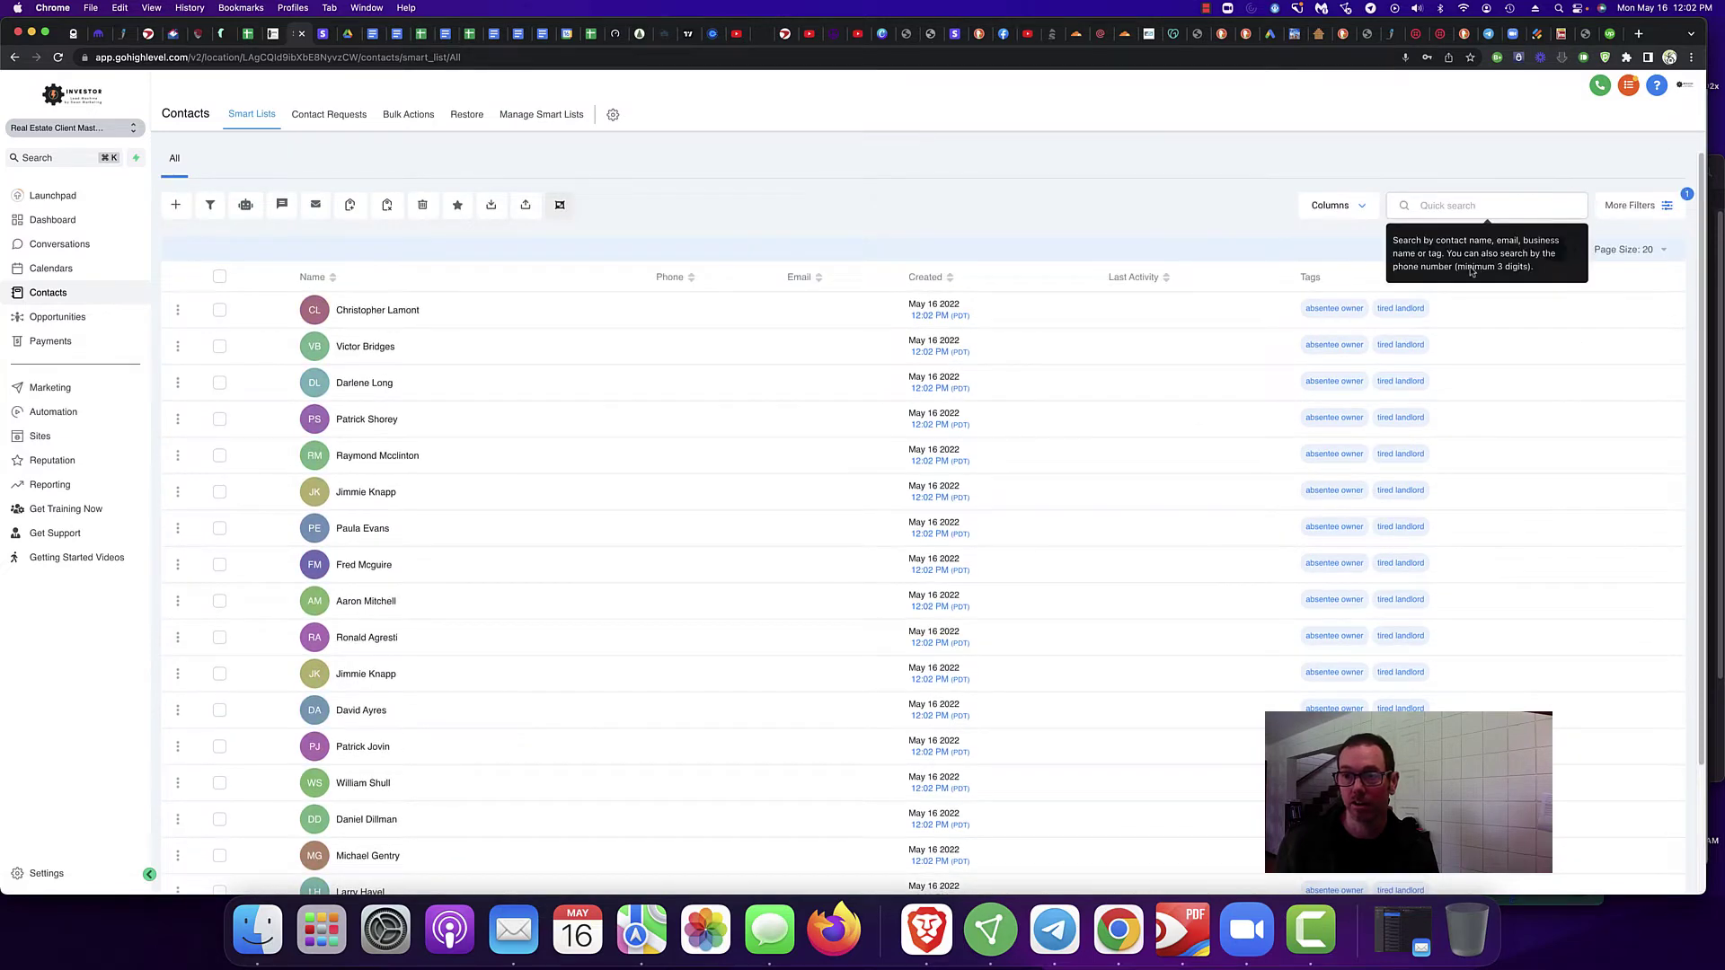
click(1460, 199)
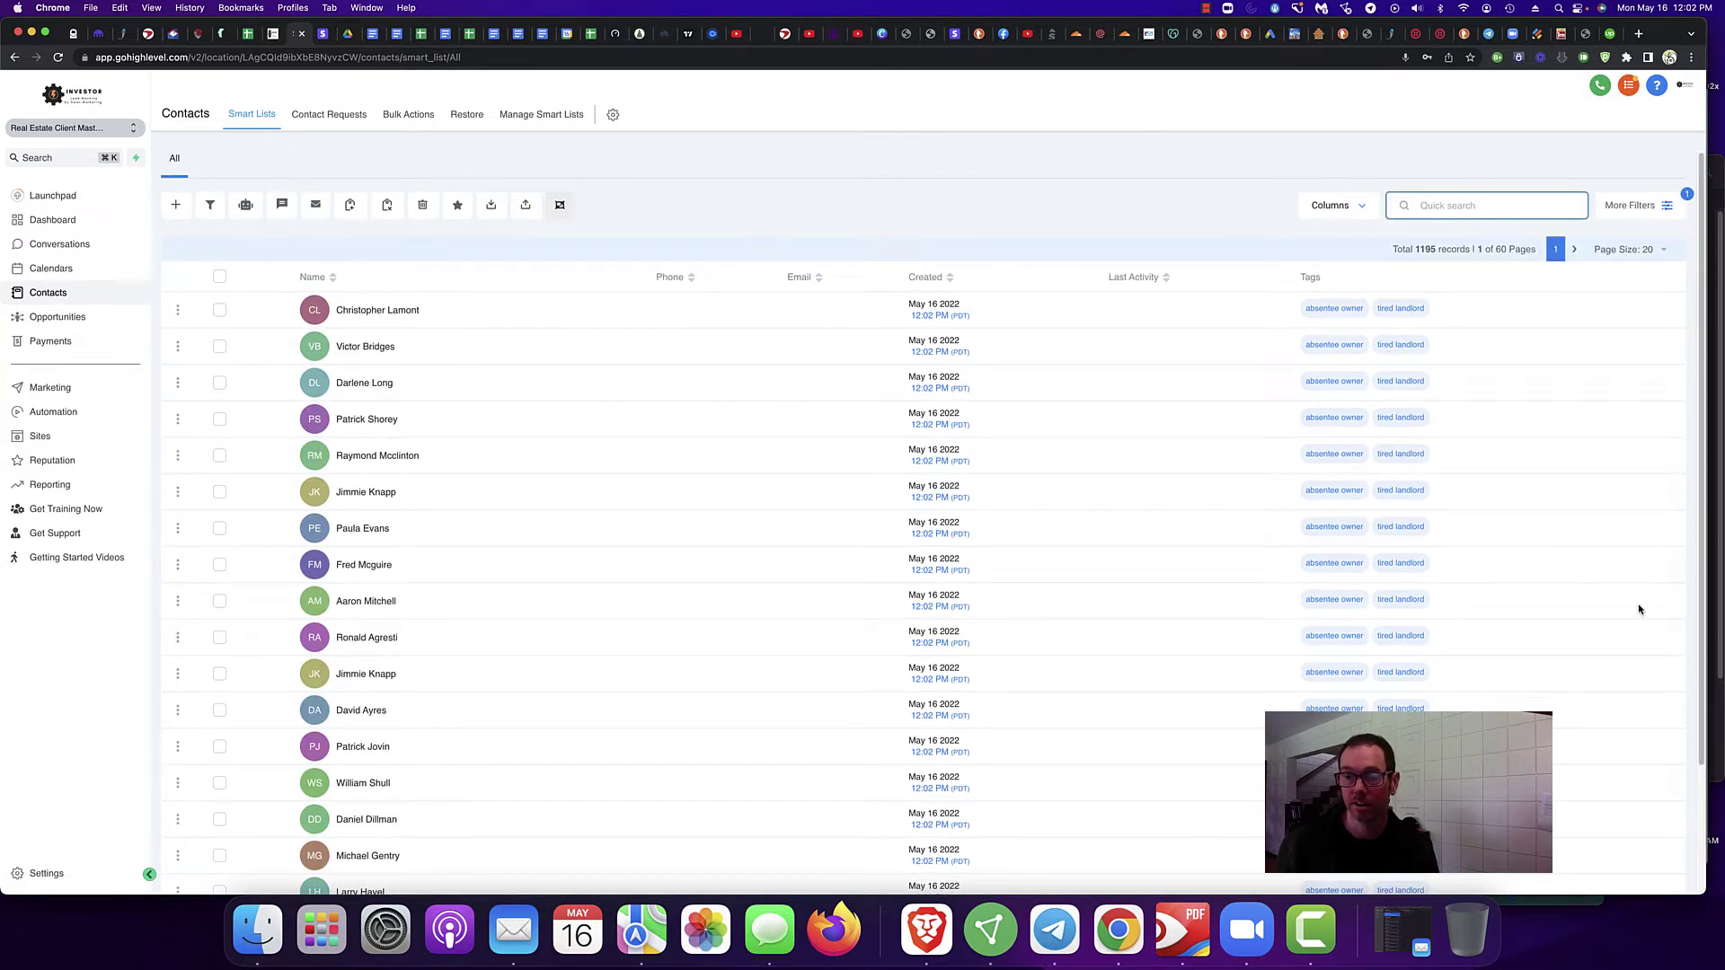
Step: Search the contacts for 'absentee'
text(absente)
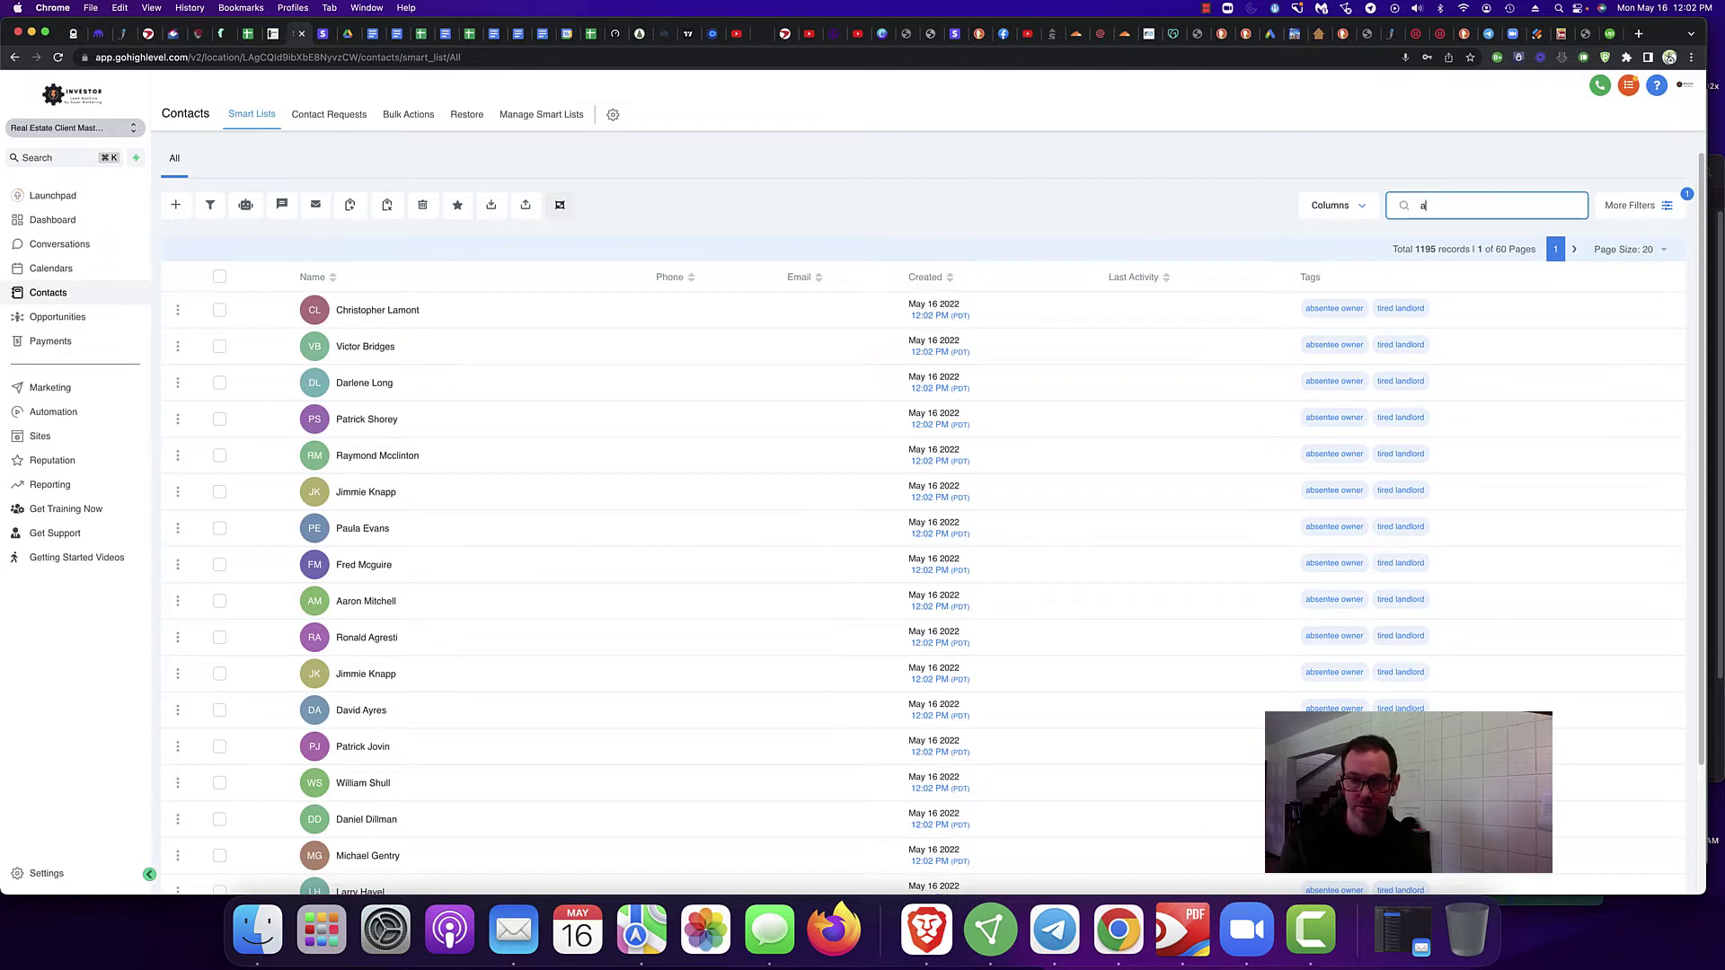
text(e)
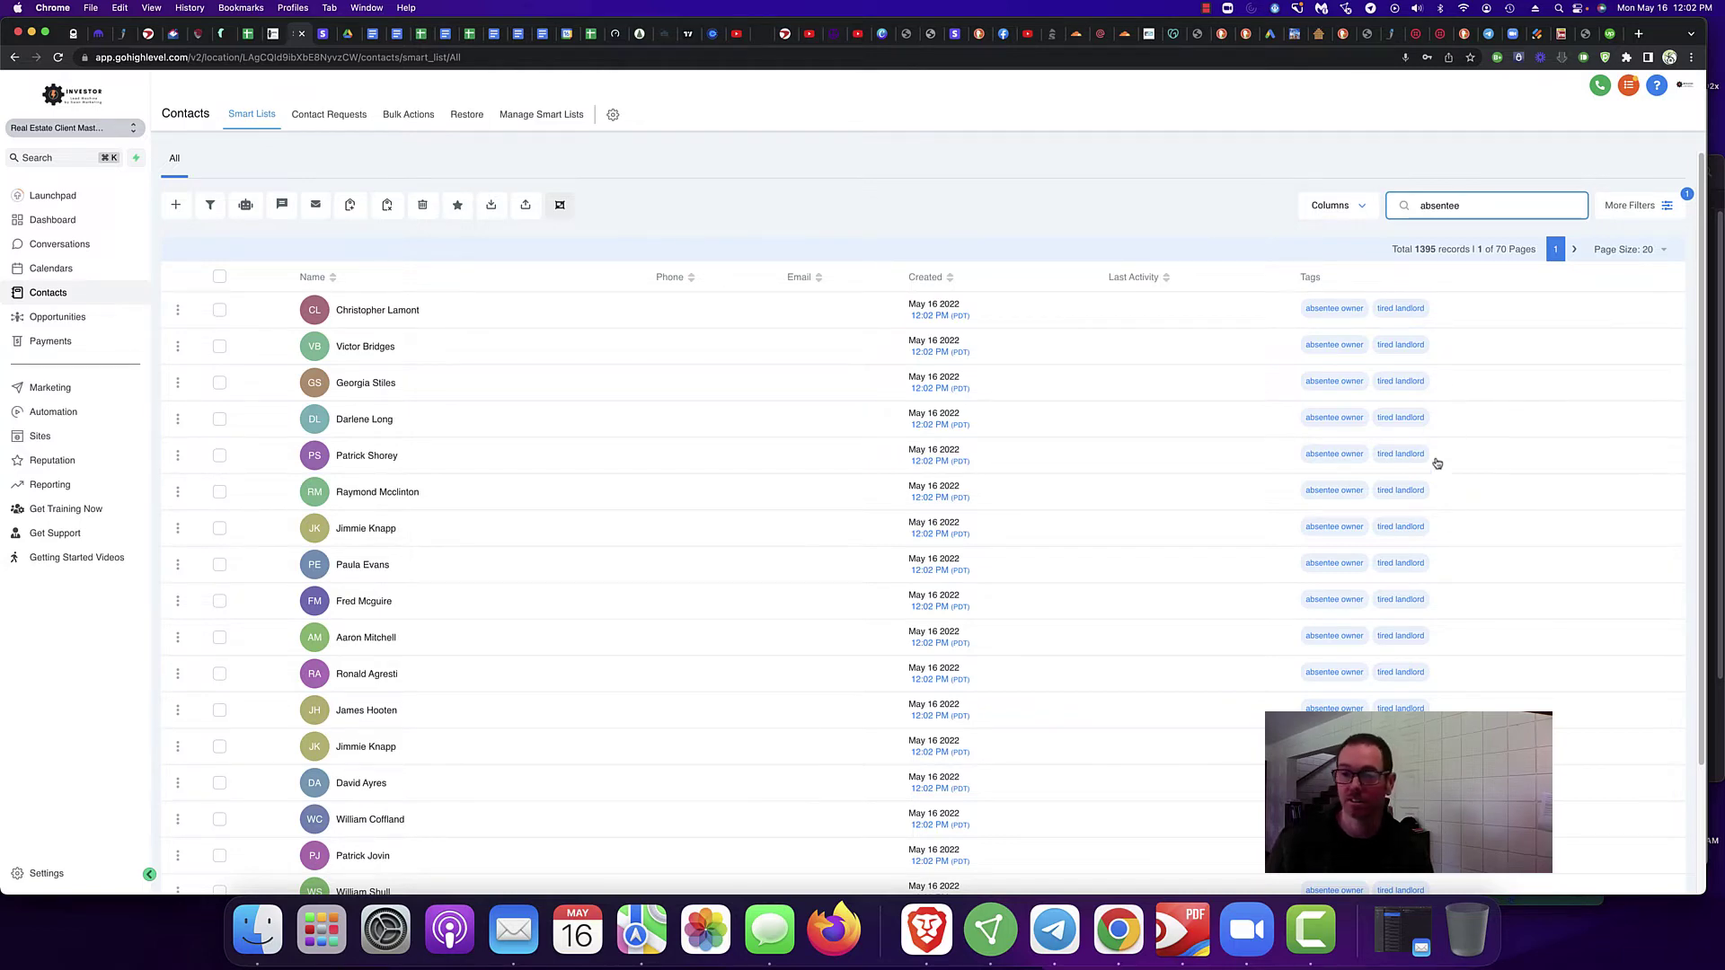
scroll(1446, 494, down, 2)
scroll(1473, 459, up, 2)
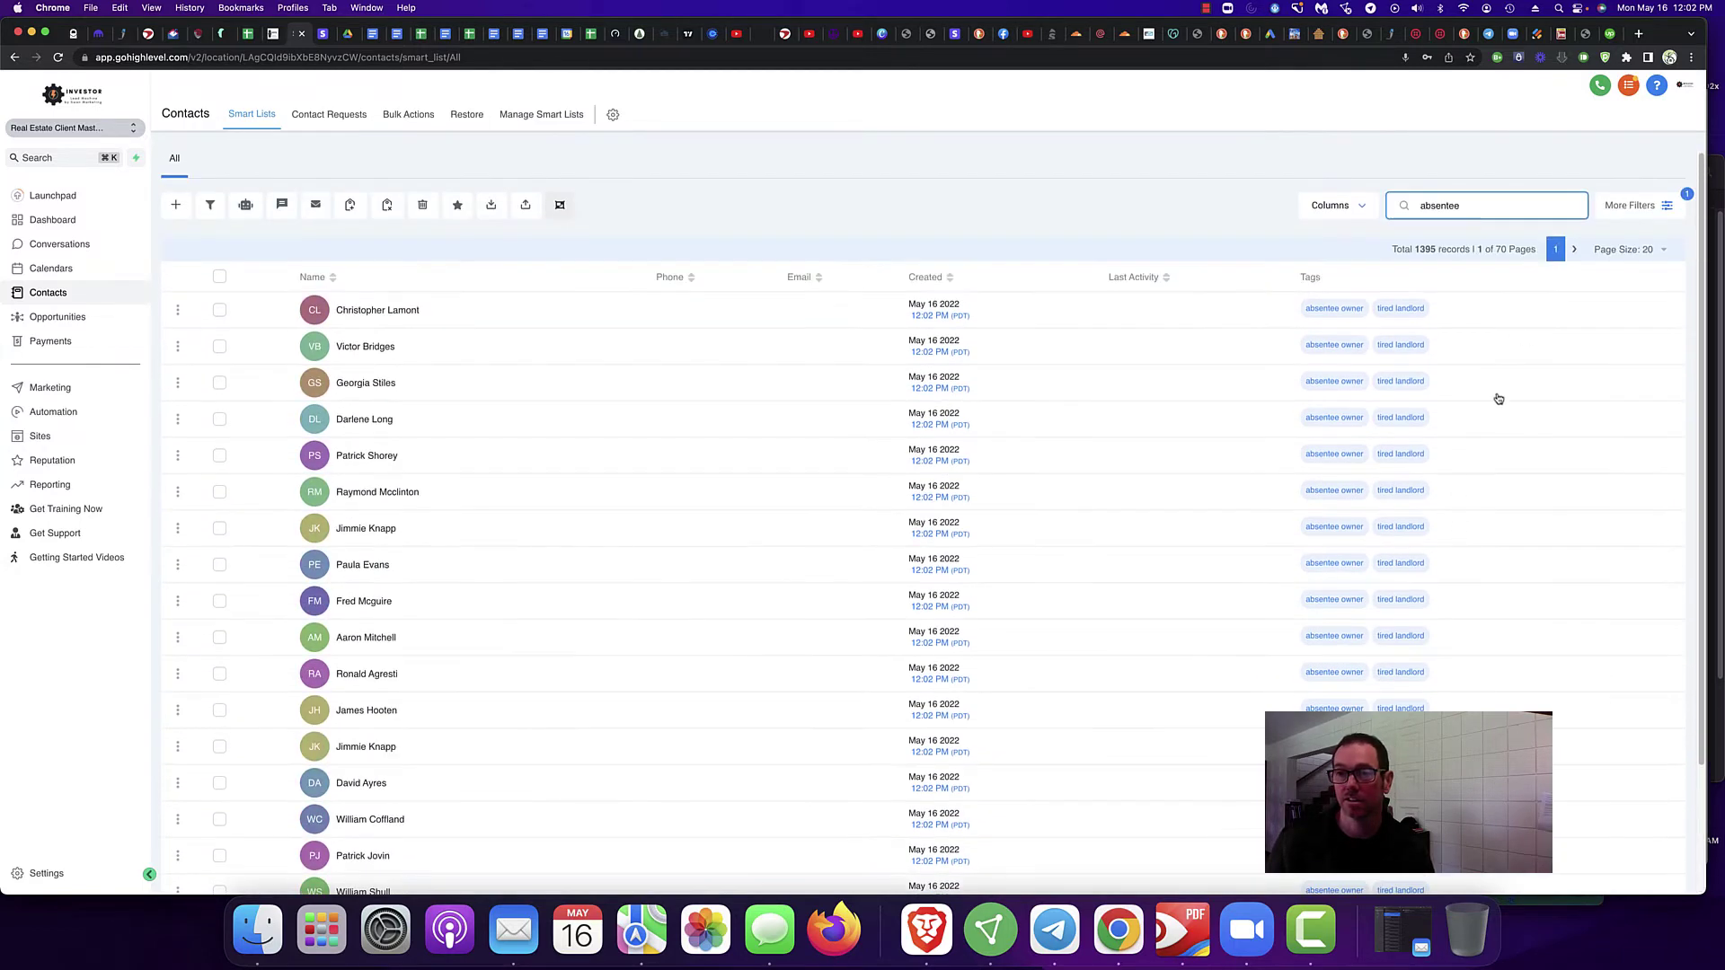
Step: Page through the absentee results to page 13, then begin a new contact import
click(1576, 251)
click(1575, 251)
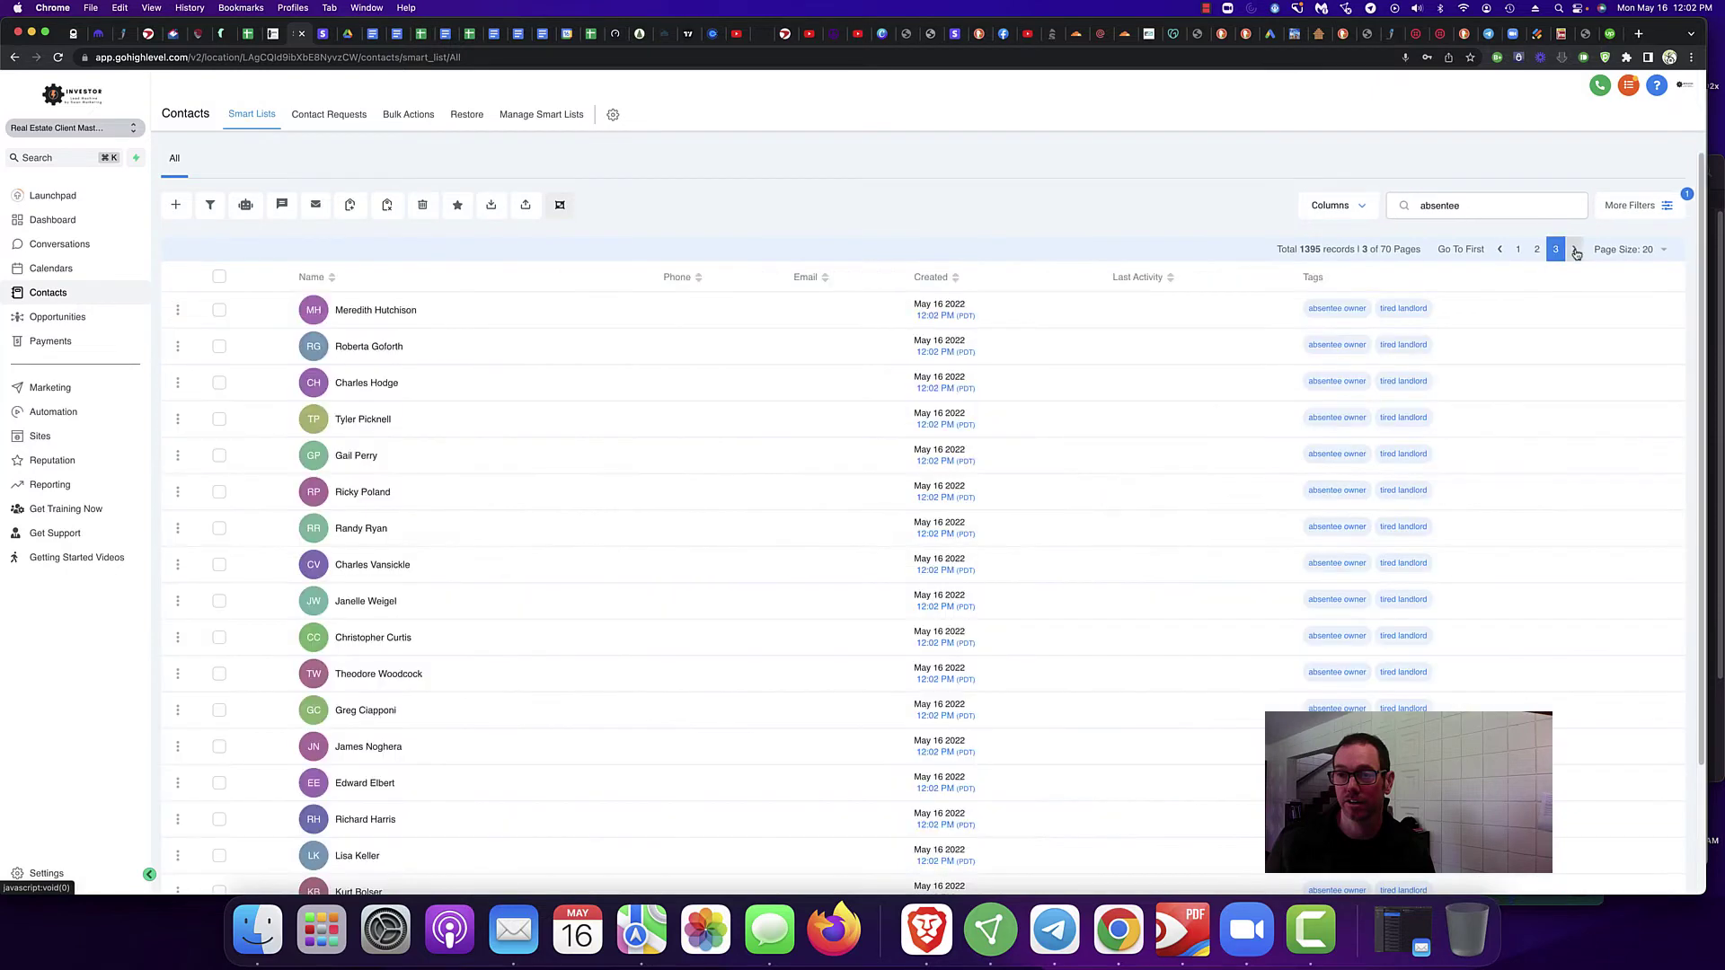
click(1576, 251)
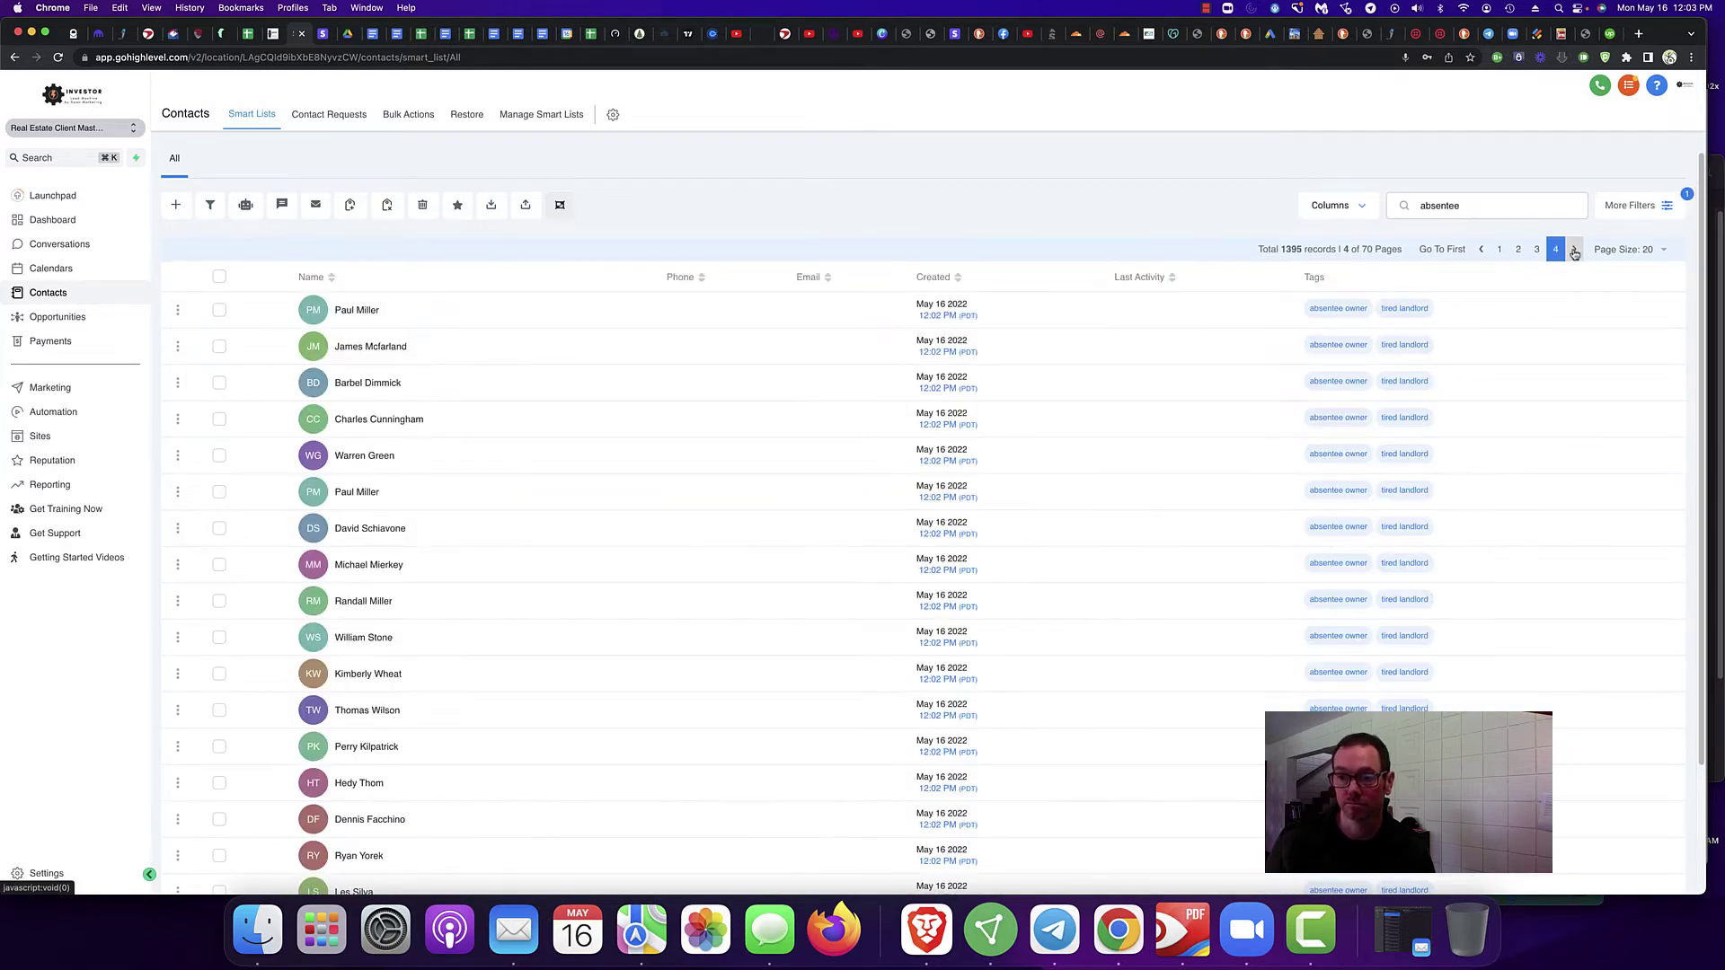
click(1574, 252)
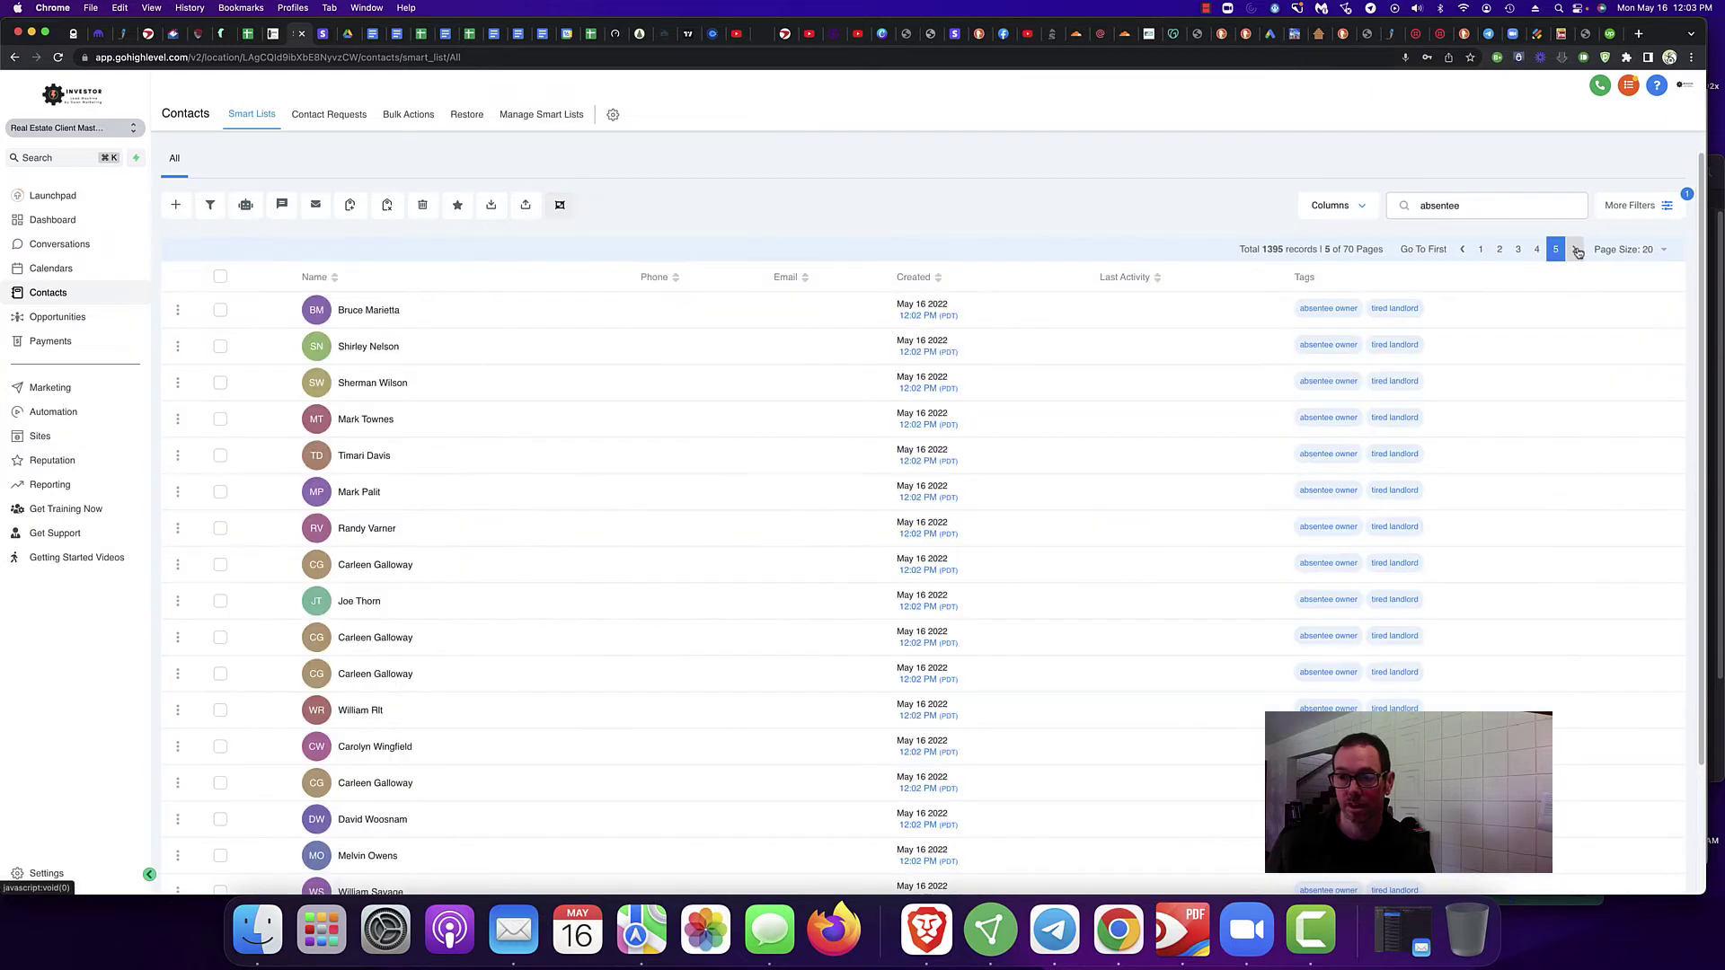
click(1578, 252)
click(1578, 253)
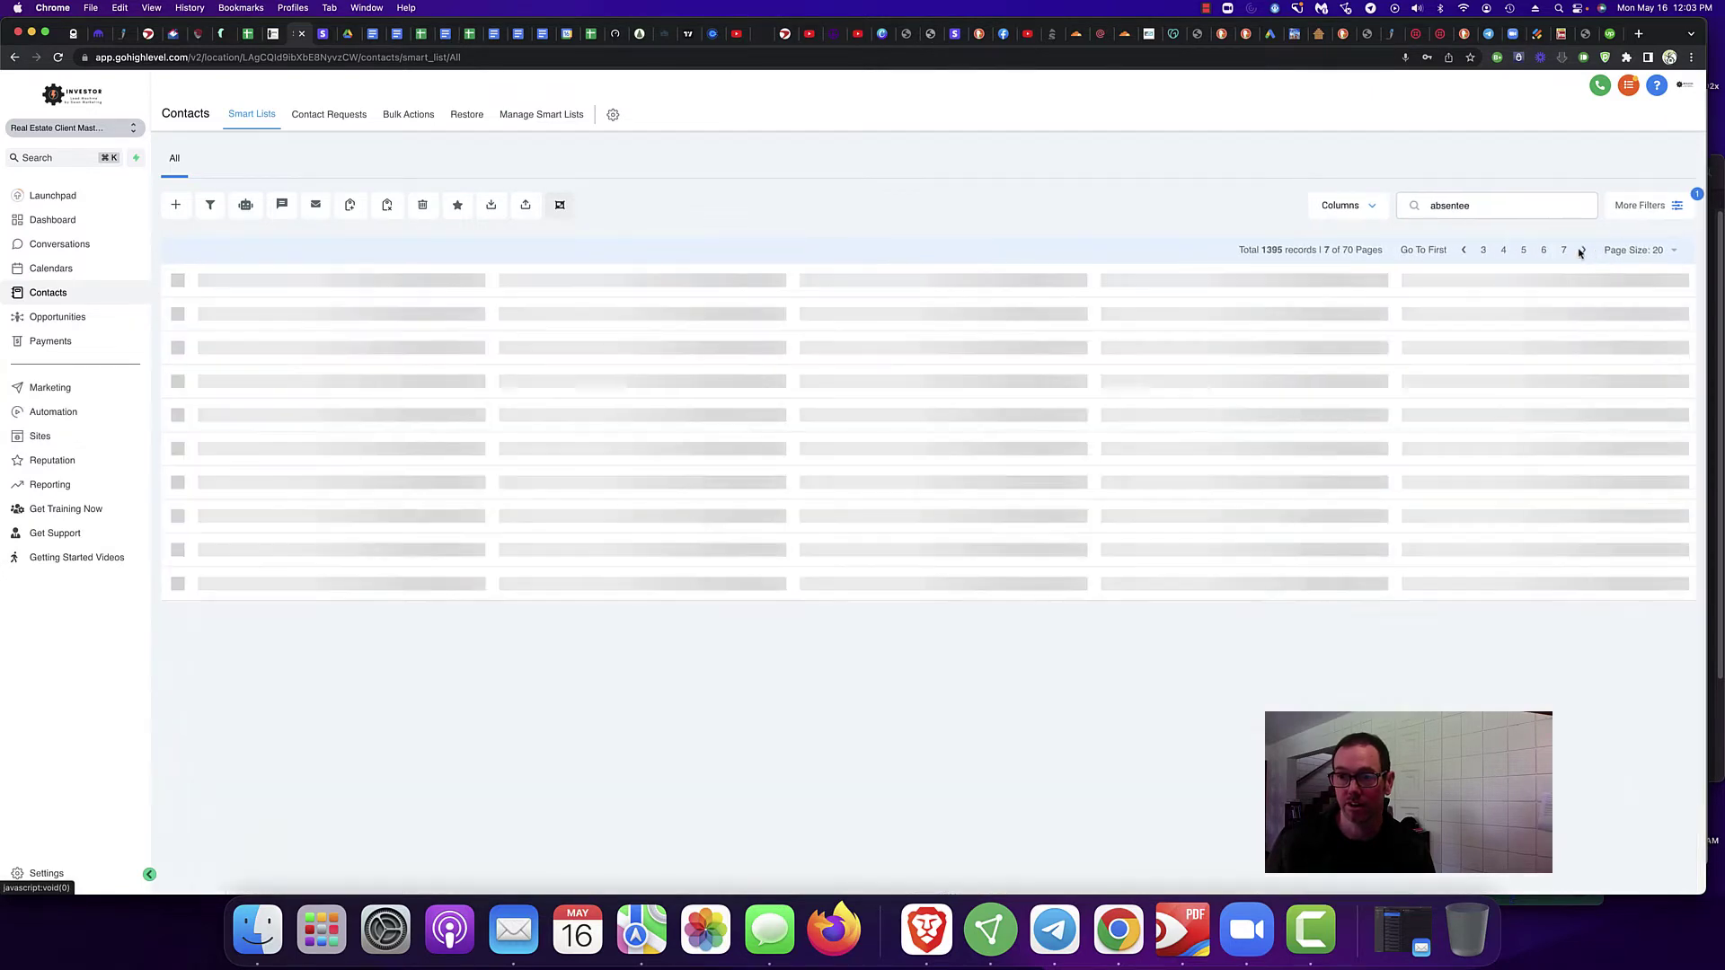
click(1577, 252)
click(1578, 253)
click(1577, 253)
click(1577, 252)
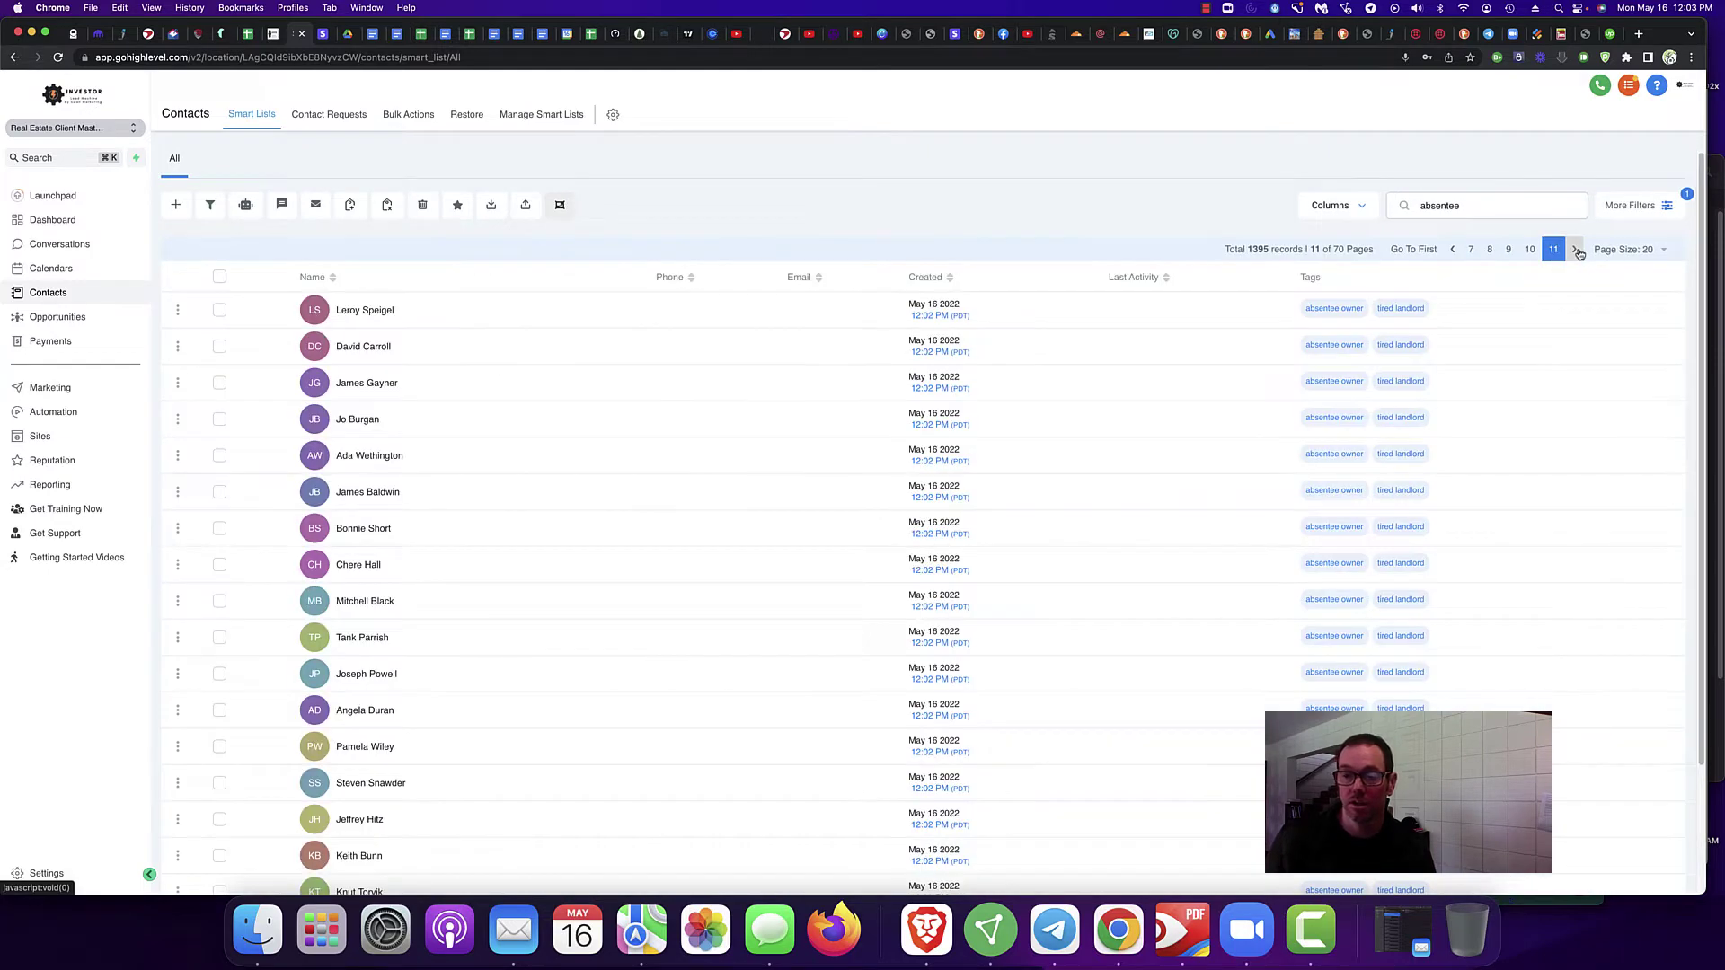
click(1578, 252)
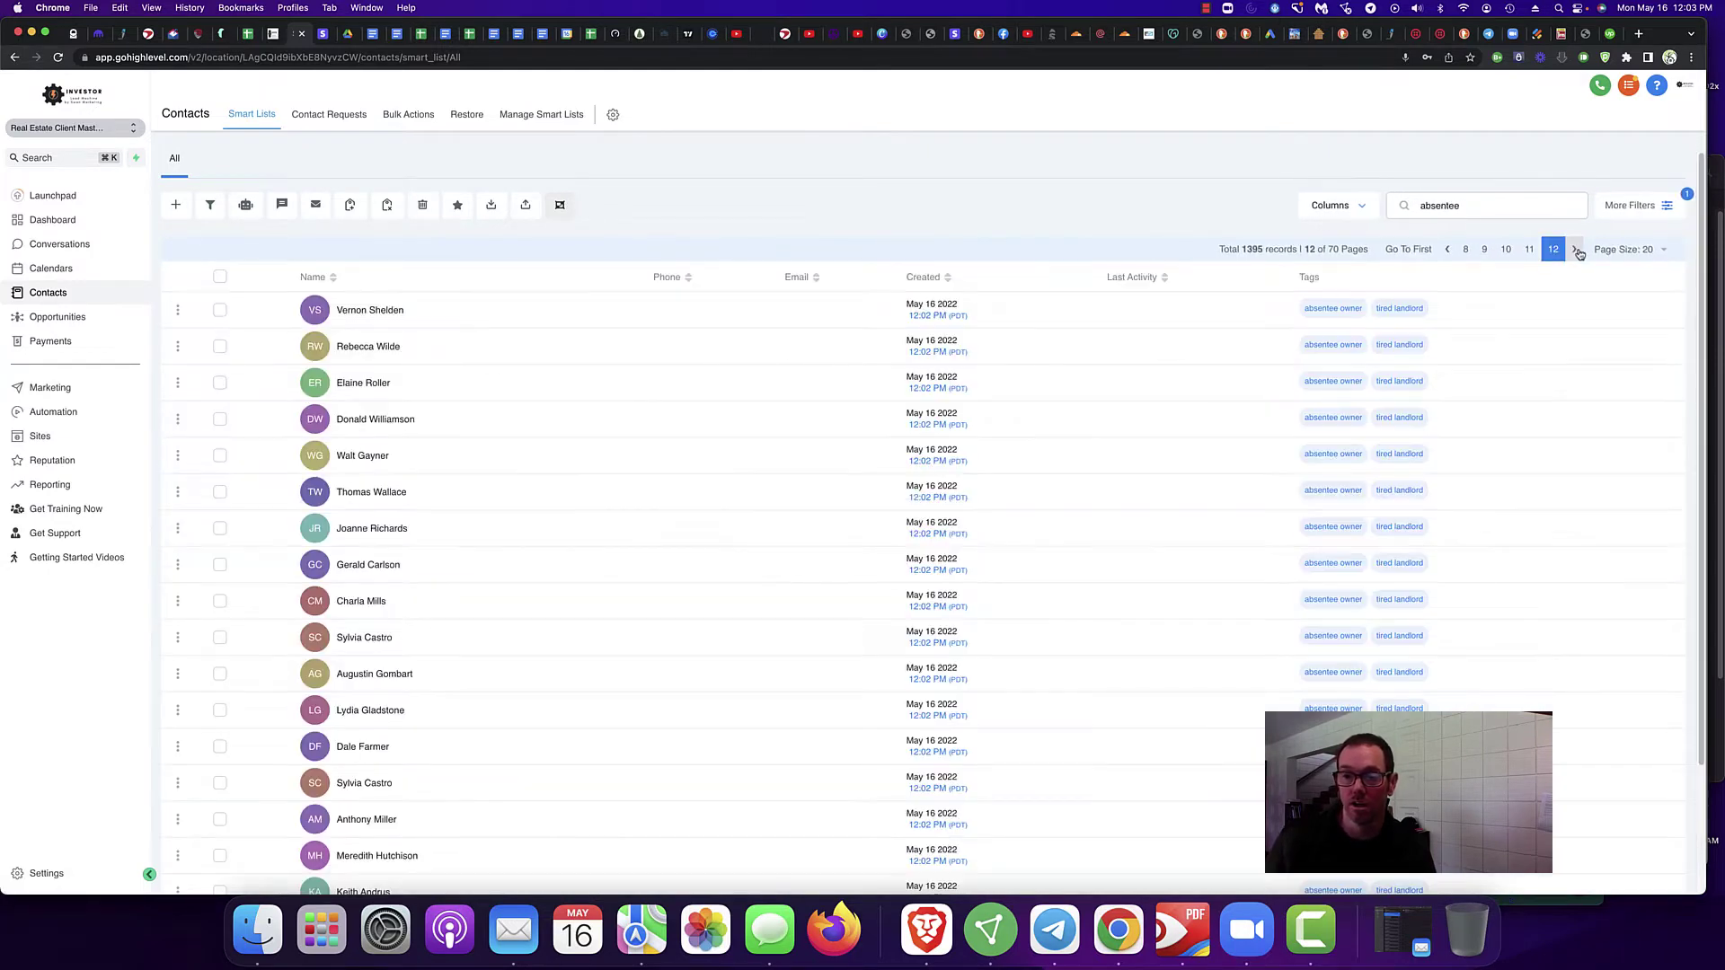
click(1579, 253)
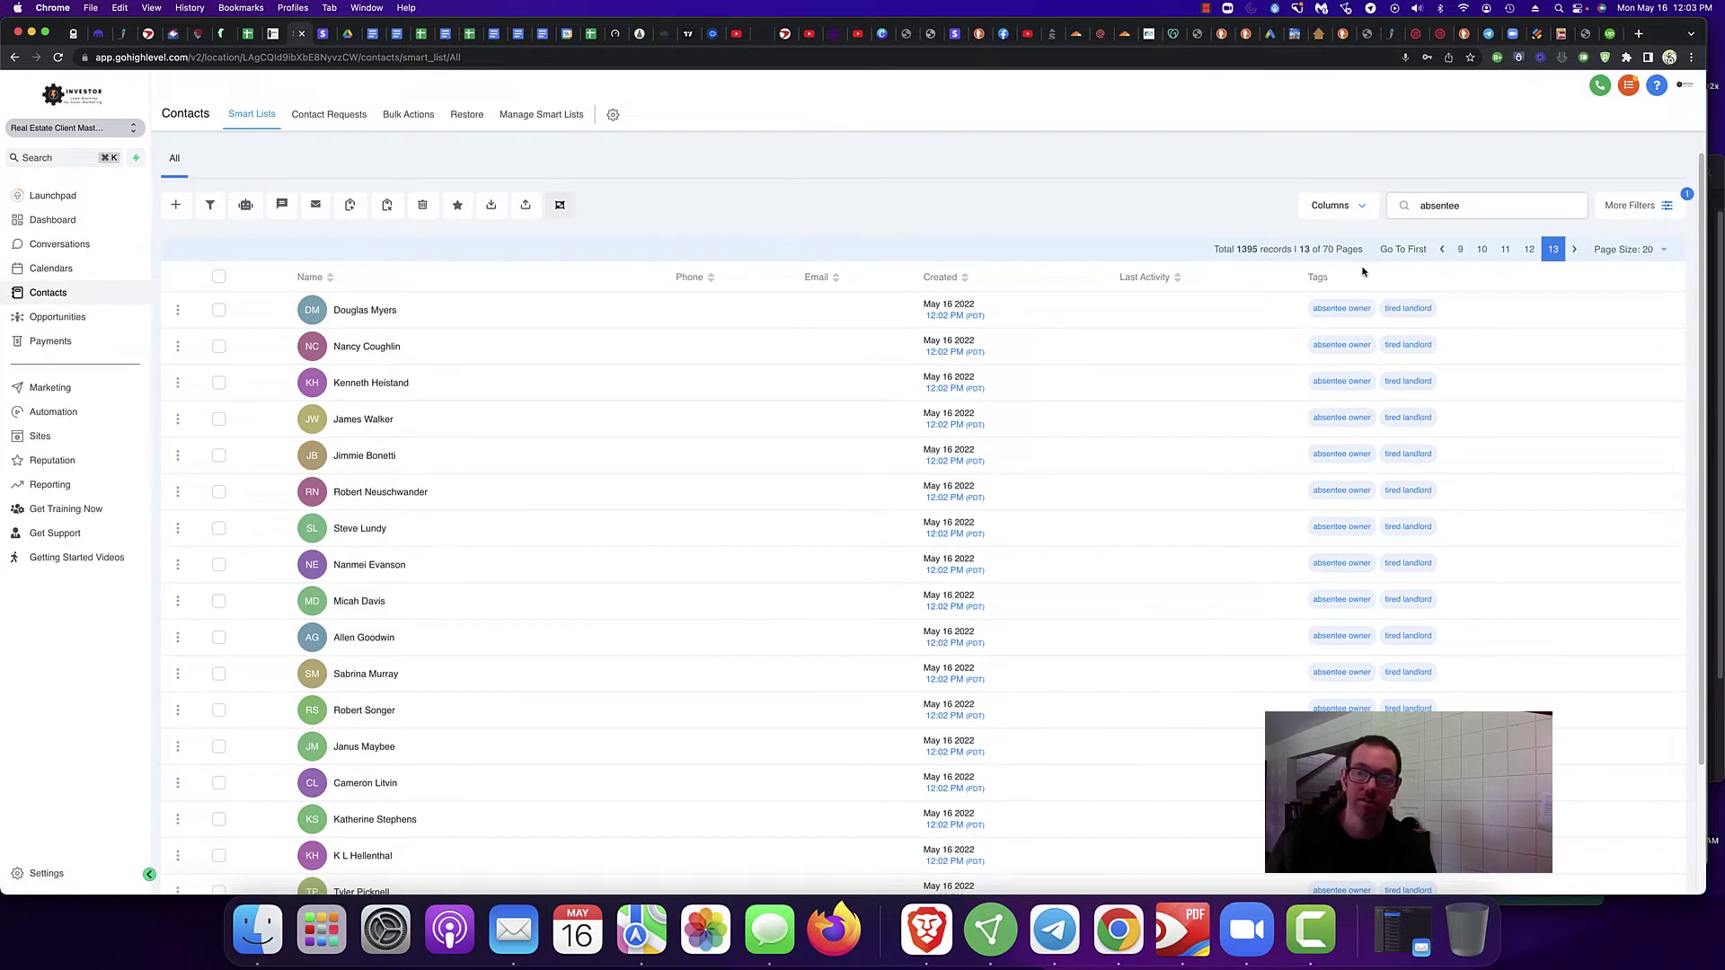
click(526, 205)
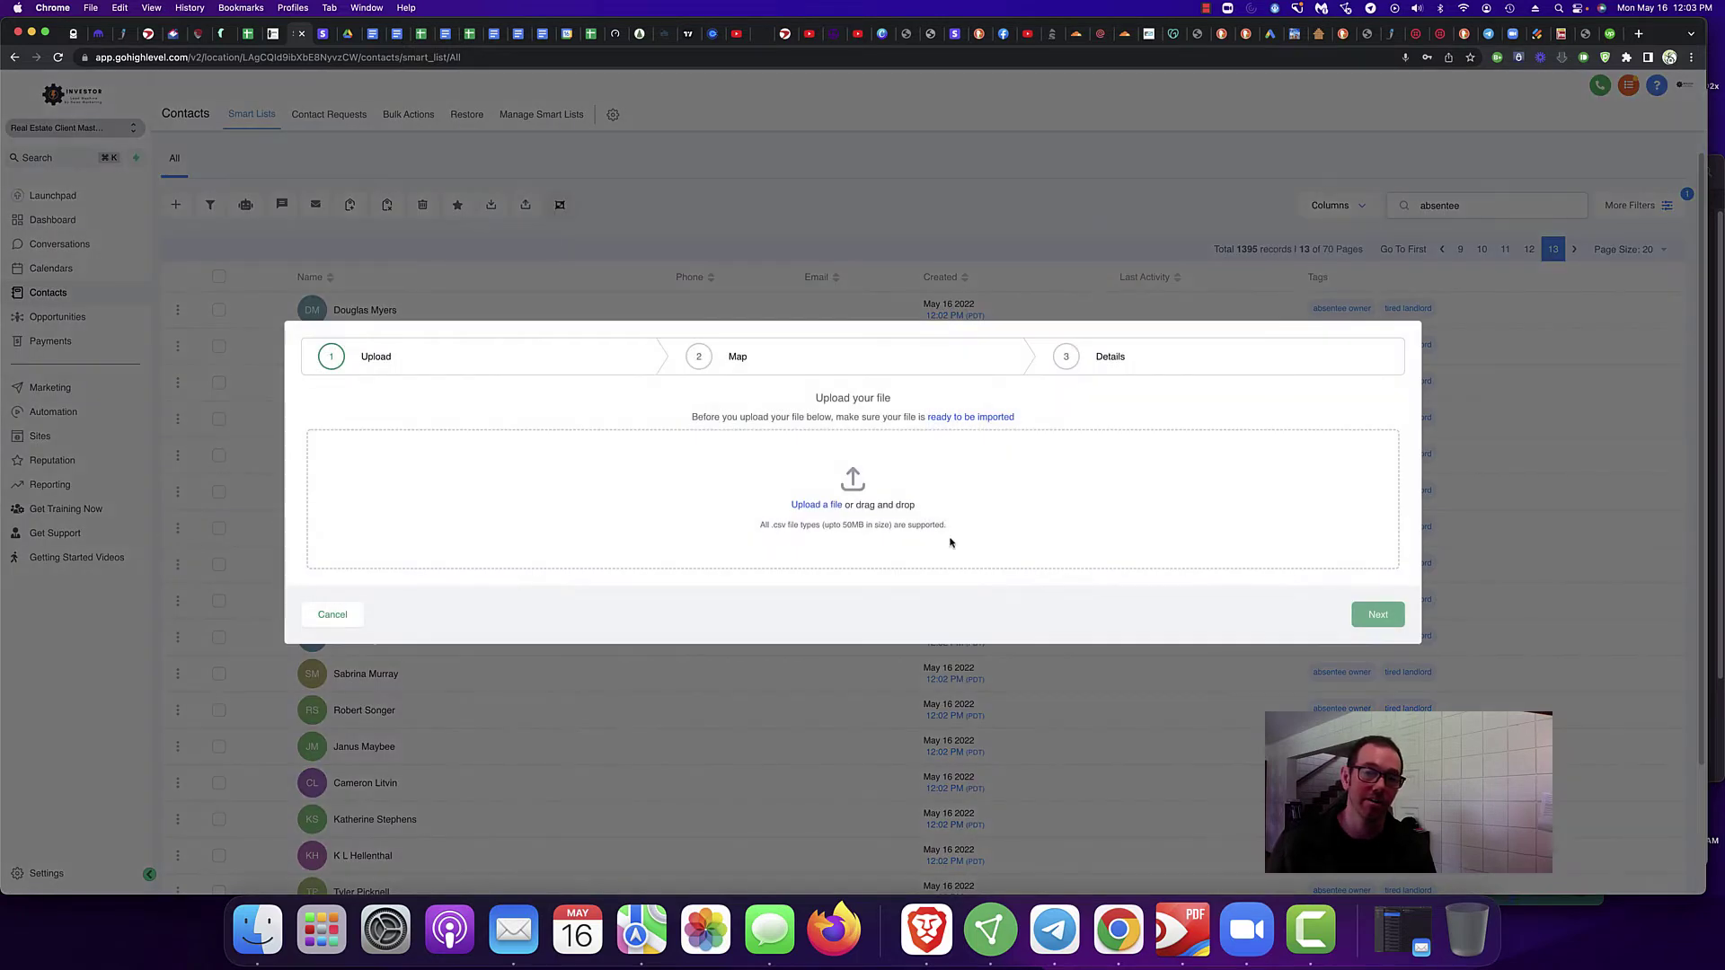
Step: Upload Property Export Grants+Pass+Vacants.csv, skip its 37 unmatched columns, and reach final details
click(811, 509)
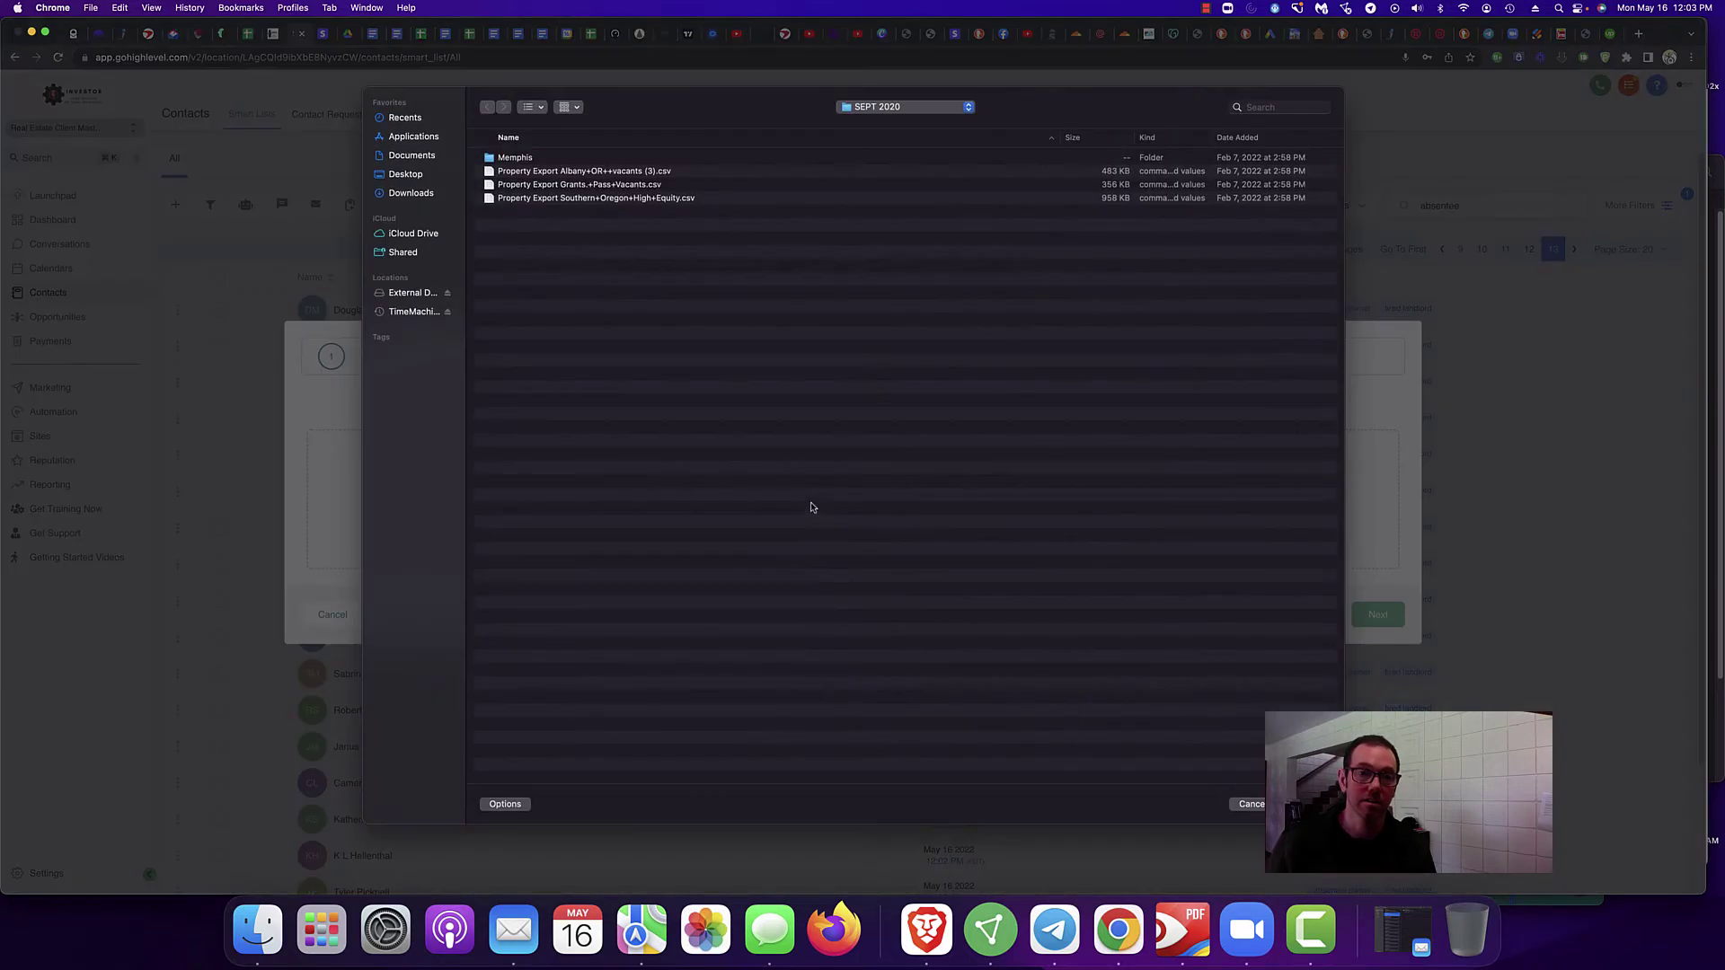
click(586, 185)
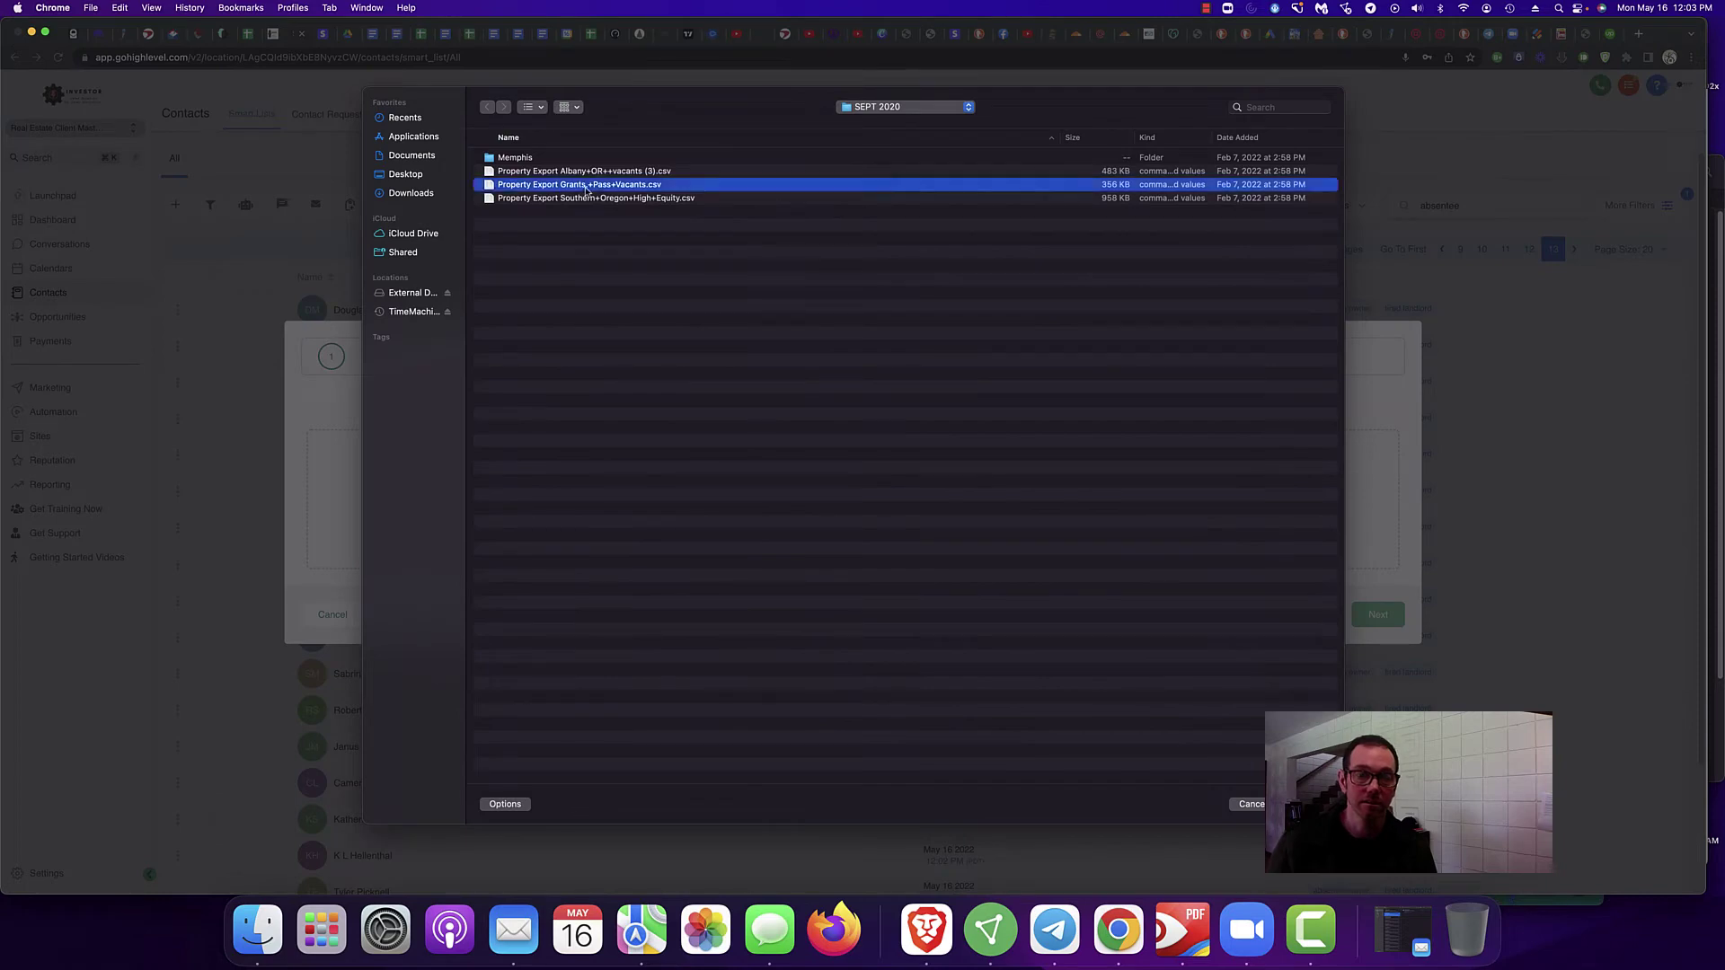
click(1344, 827)
click(1370, 625)
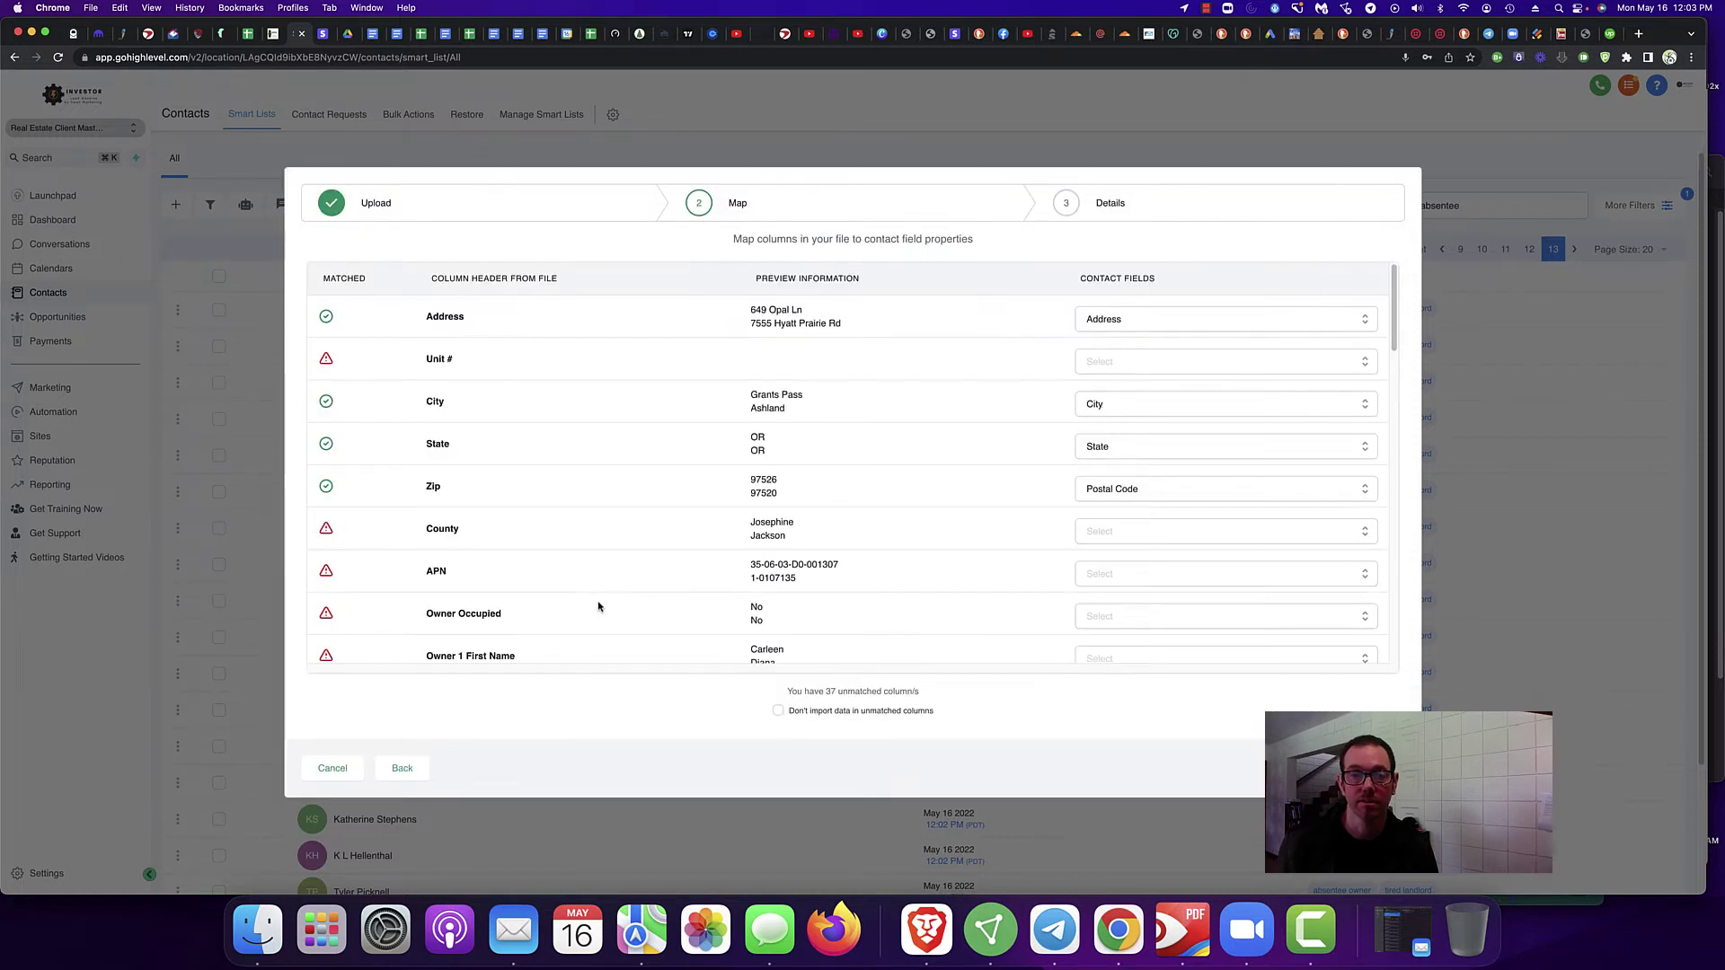
scroll(1112, 641, down, 15)
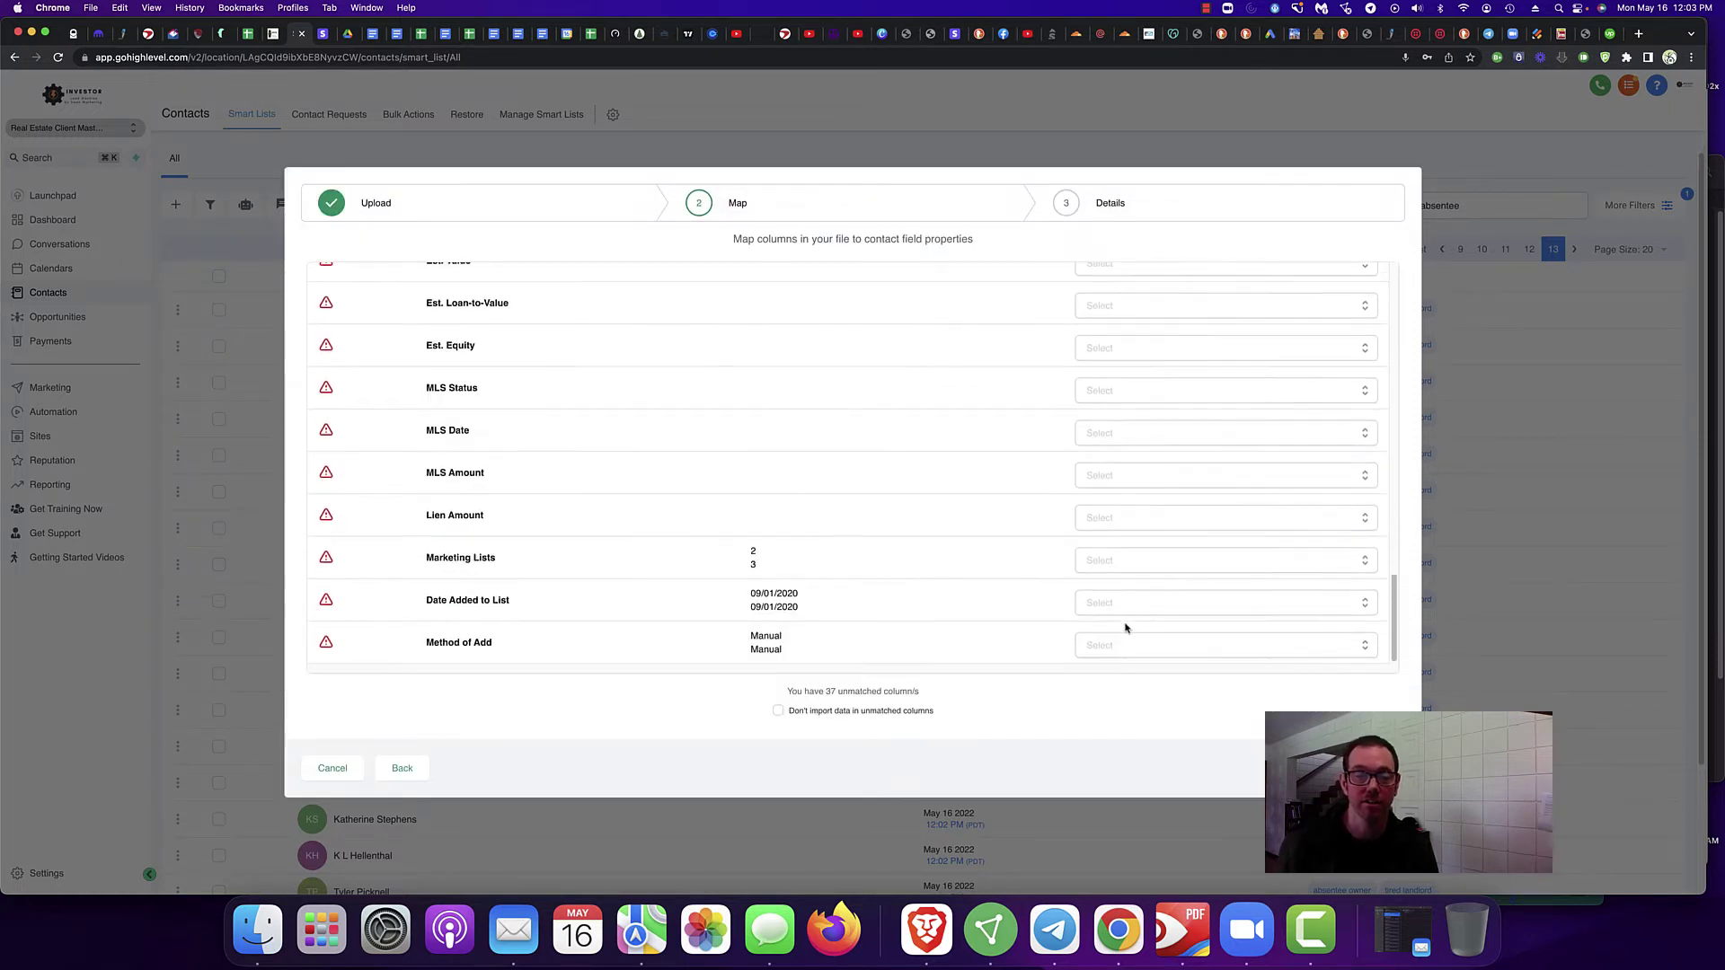
click(778, 711)
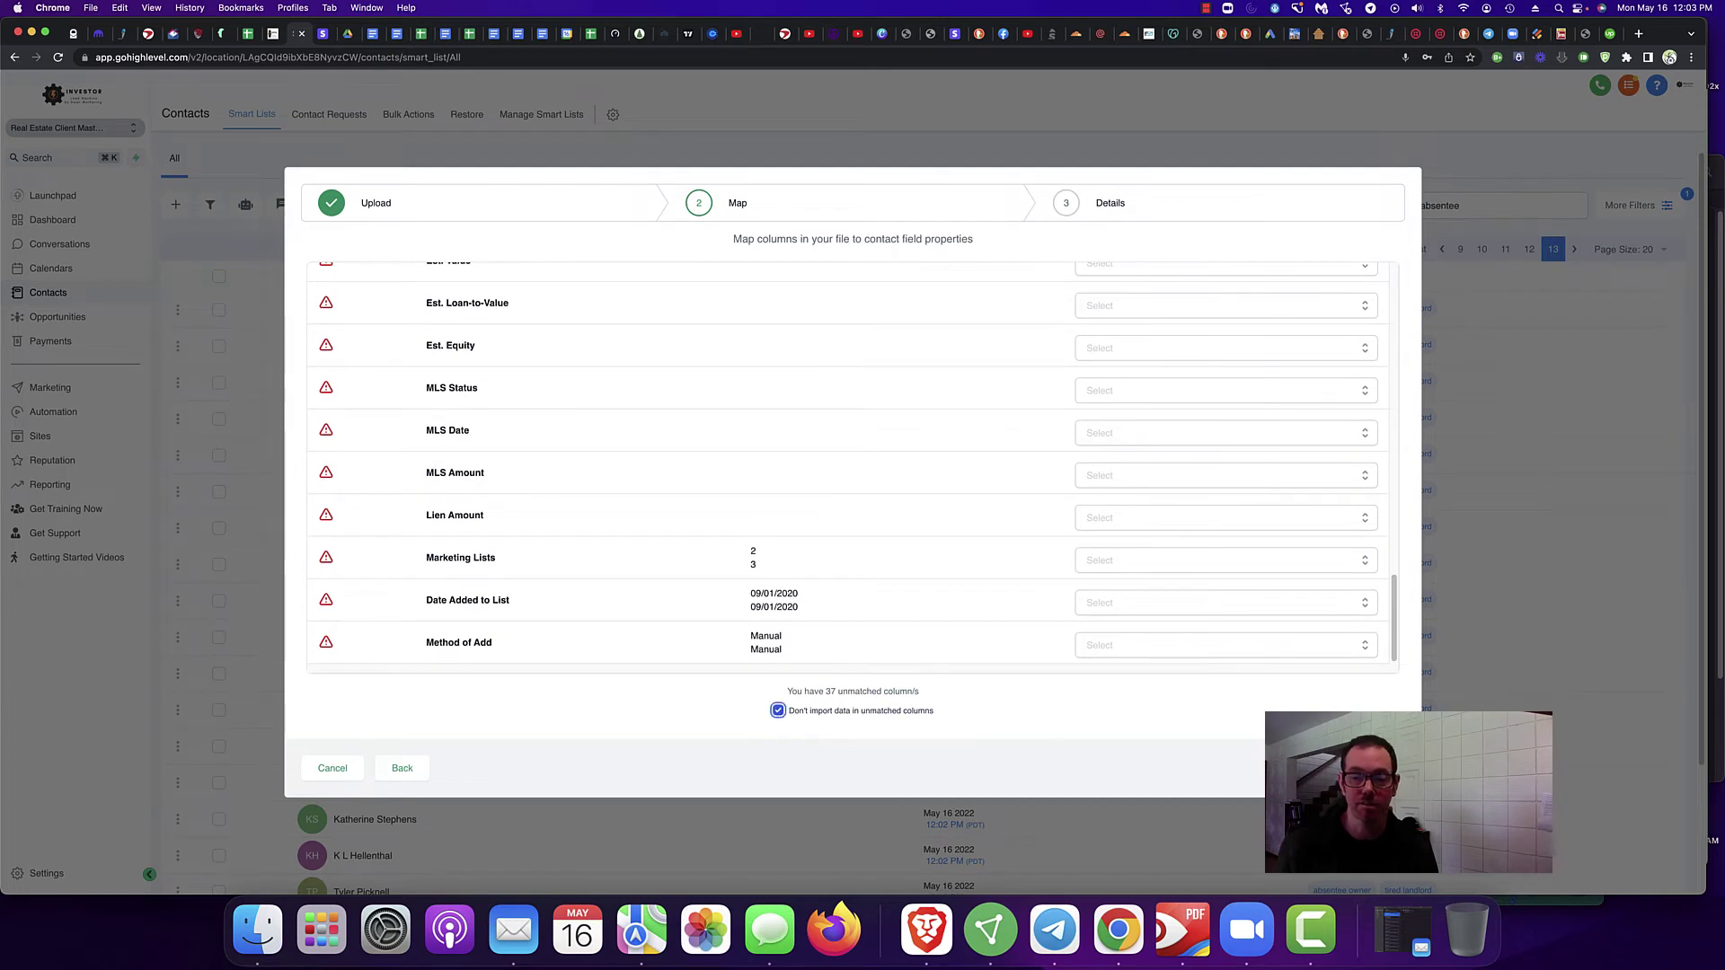
click(1372, 768)
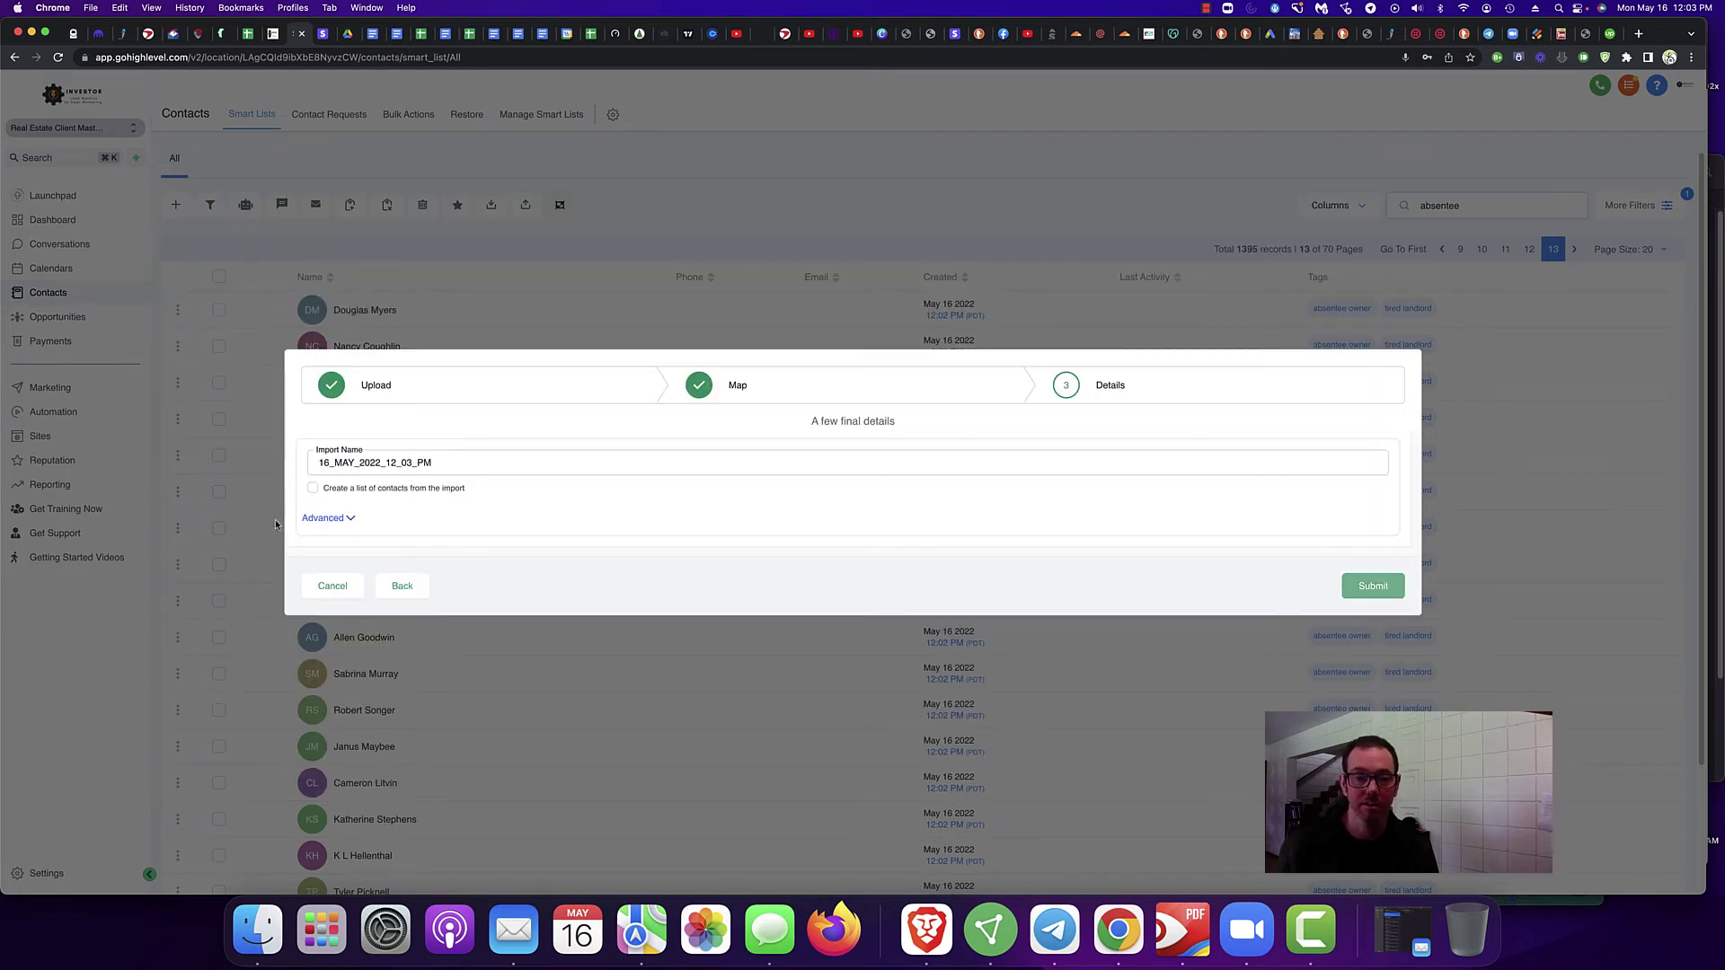
Step: Tag the imported contacts probate, he and vacant in the advanced options
click(326, 519)
click(349, 599)
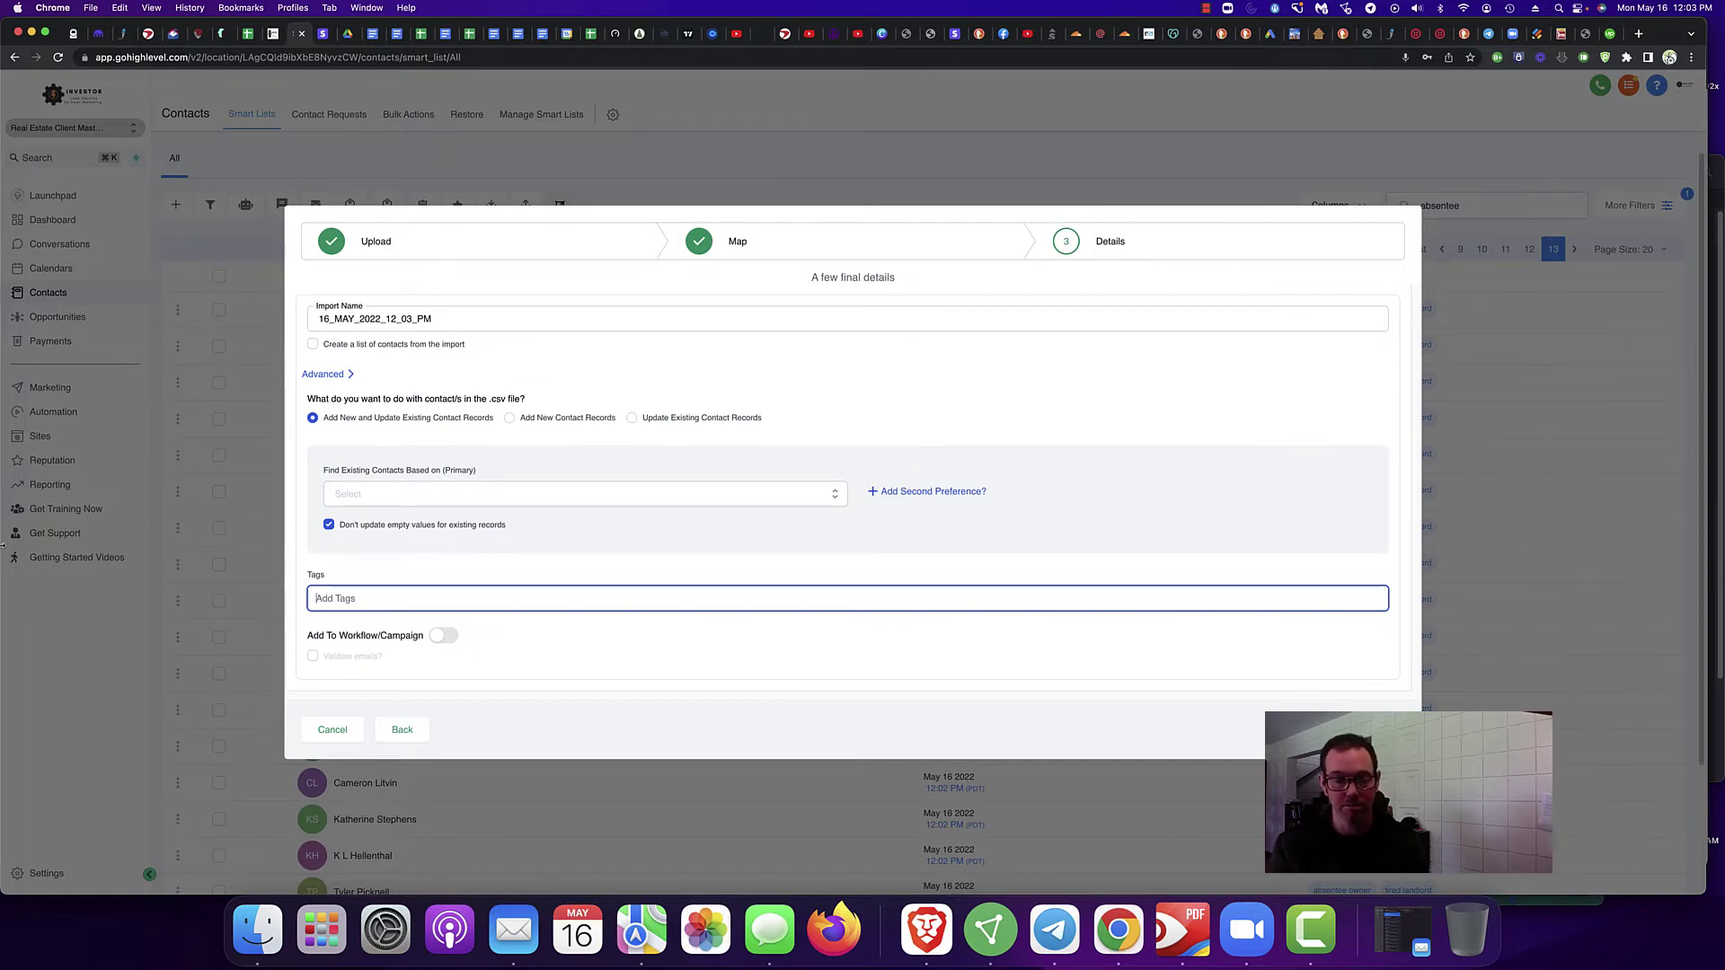
text(Probate)
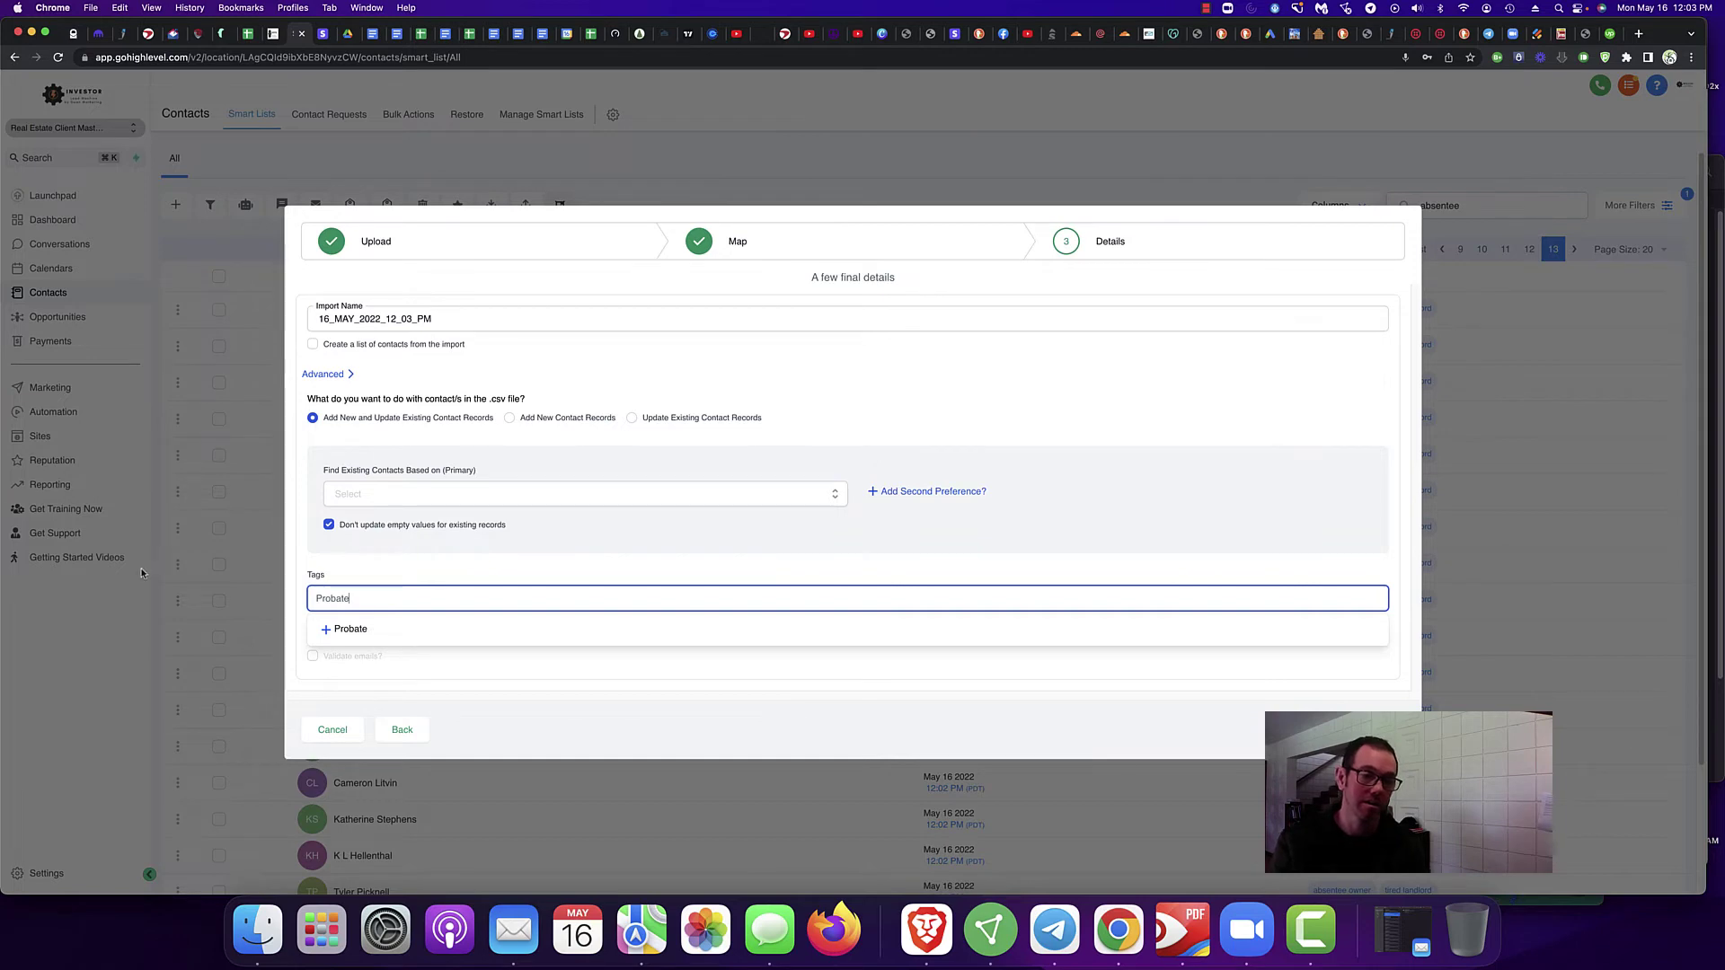
click(366, 634)
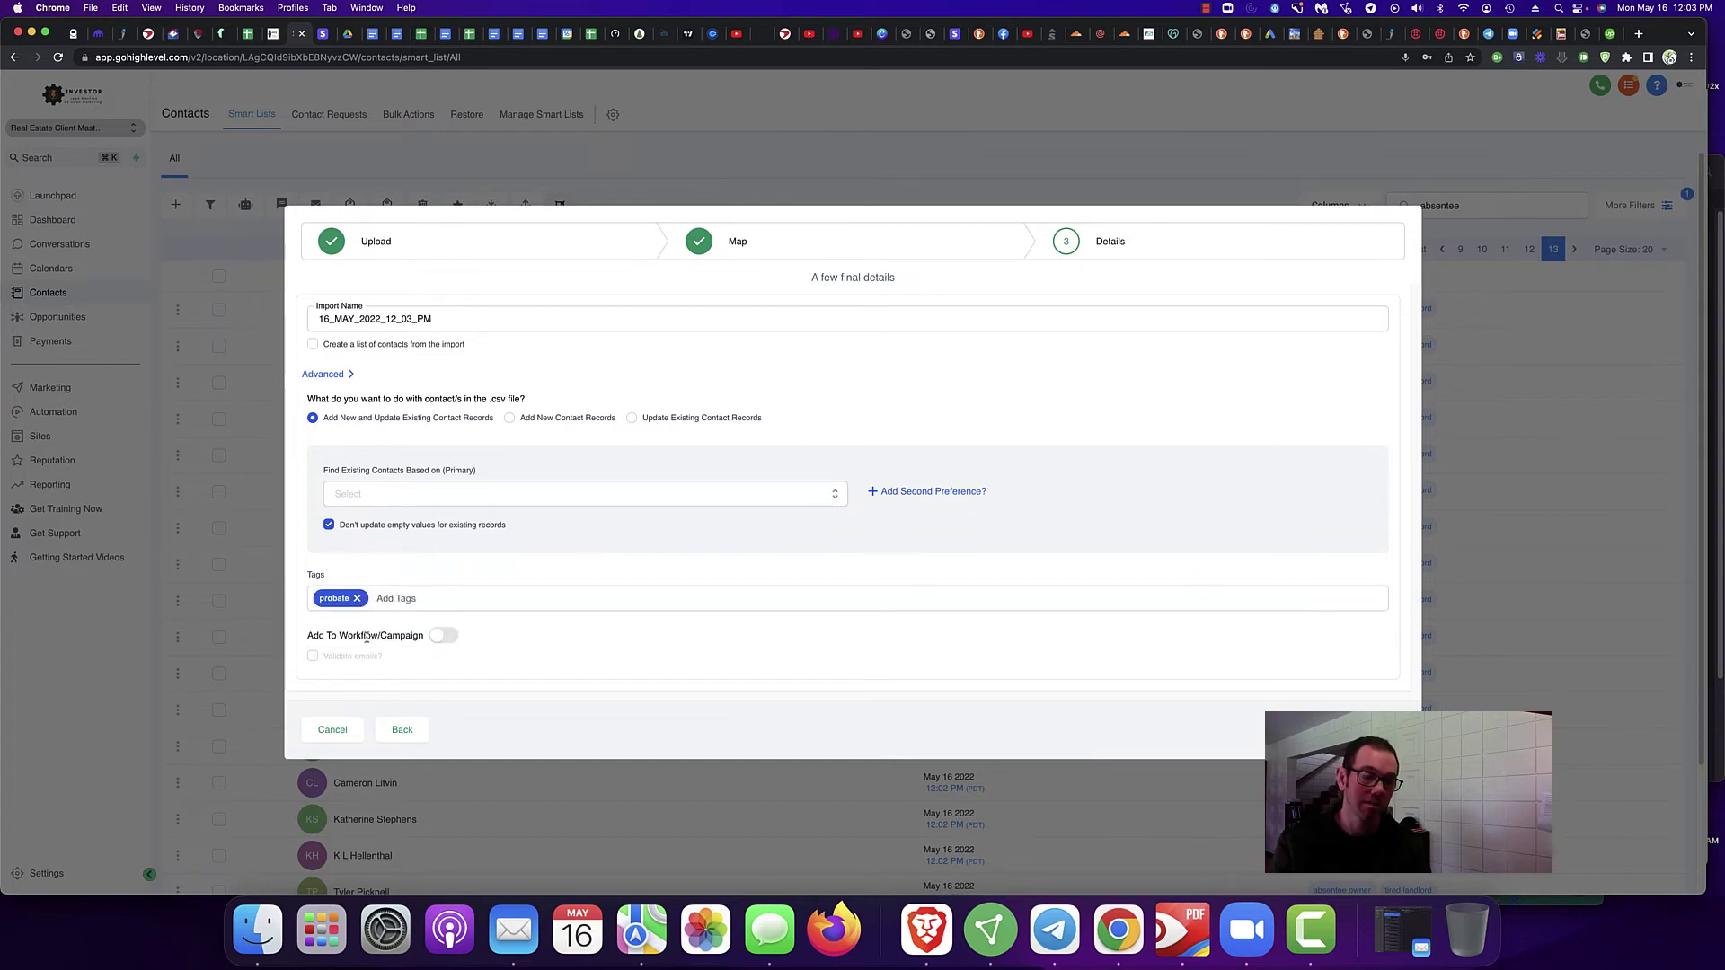
click(440, 608)
text(HE)
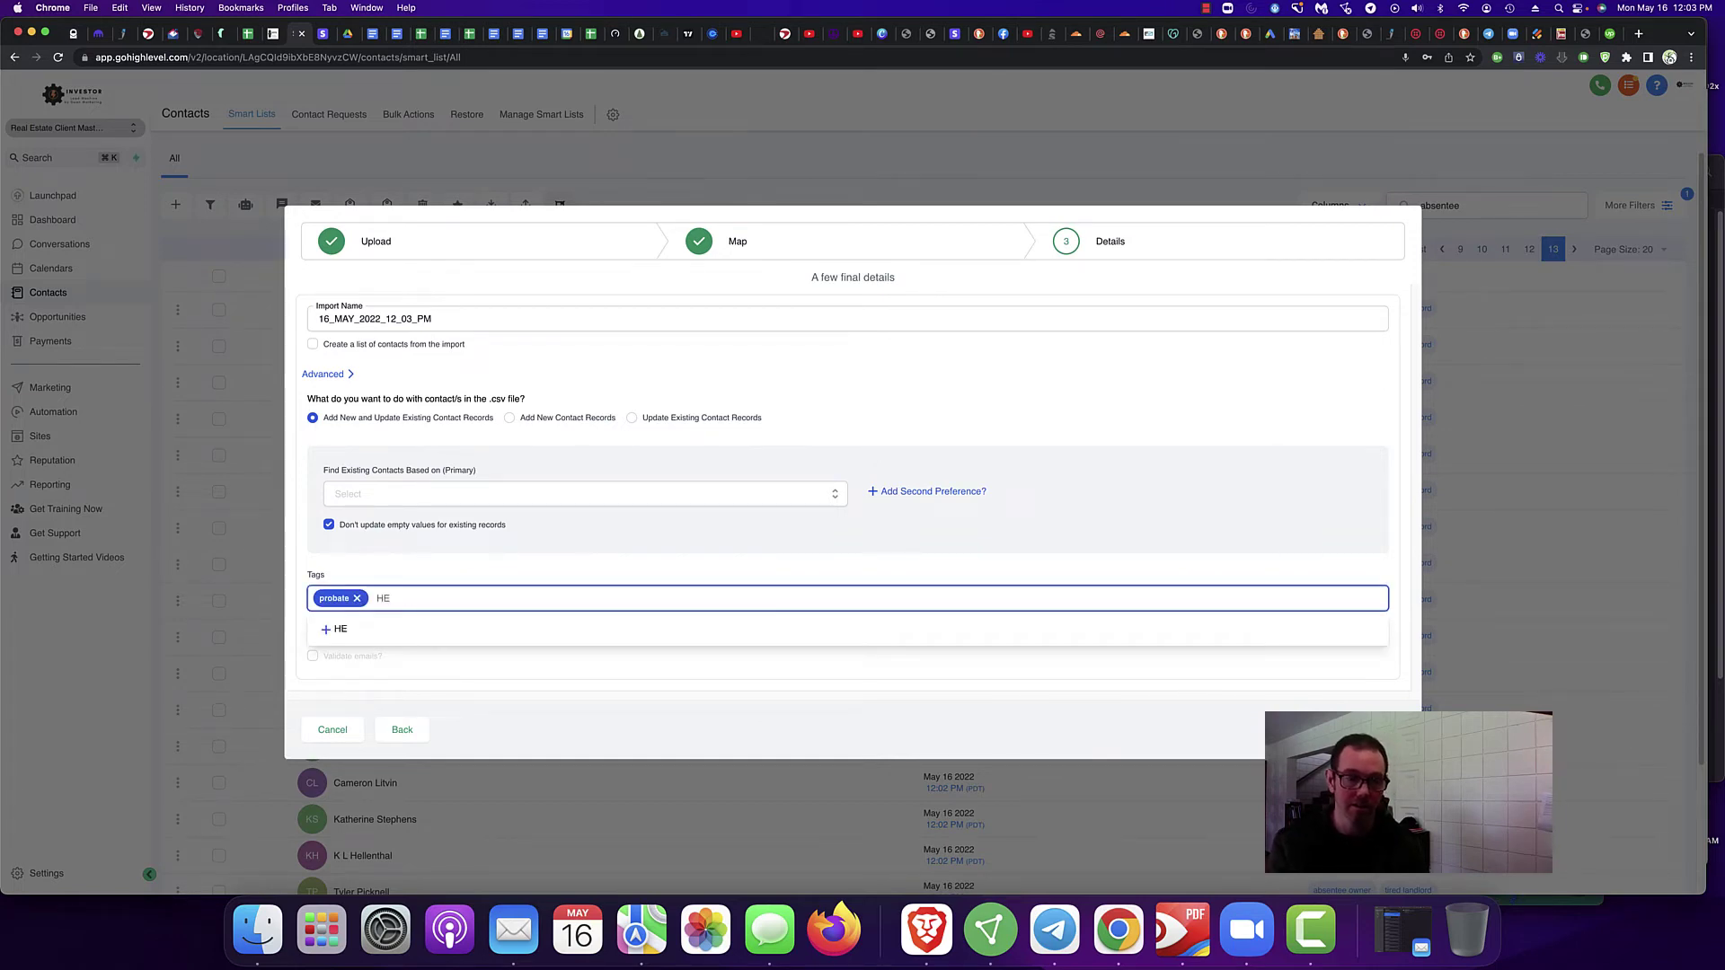
click(347, 628)
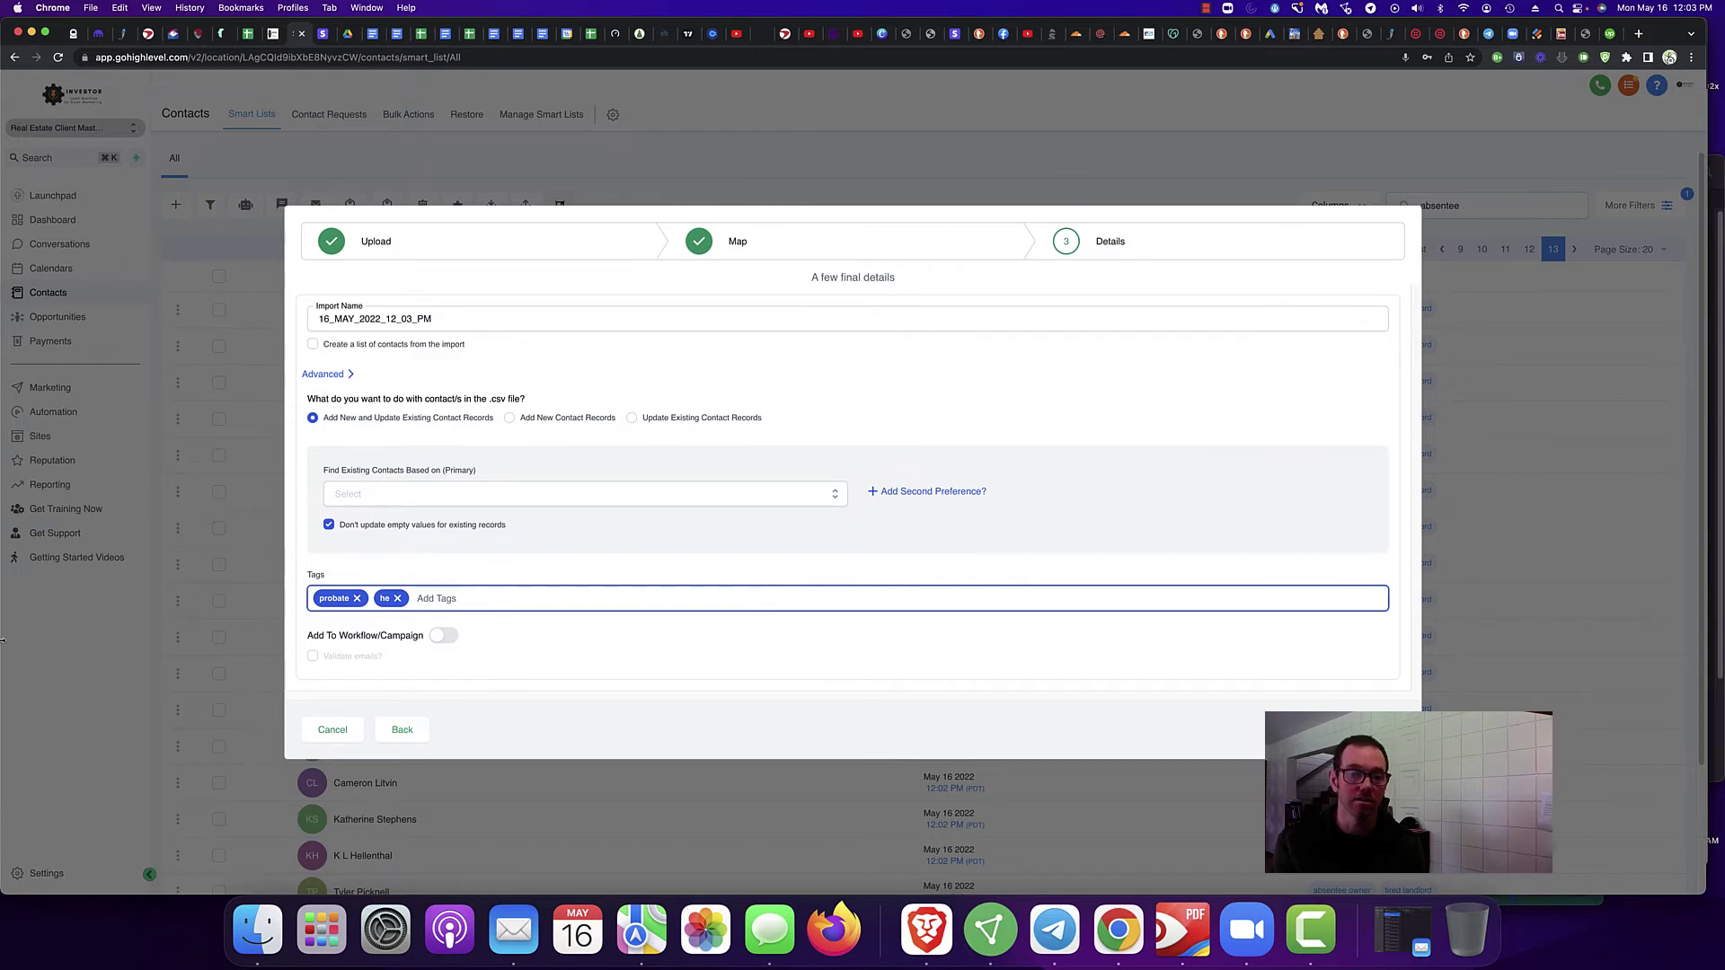
text(Vacant)
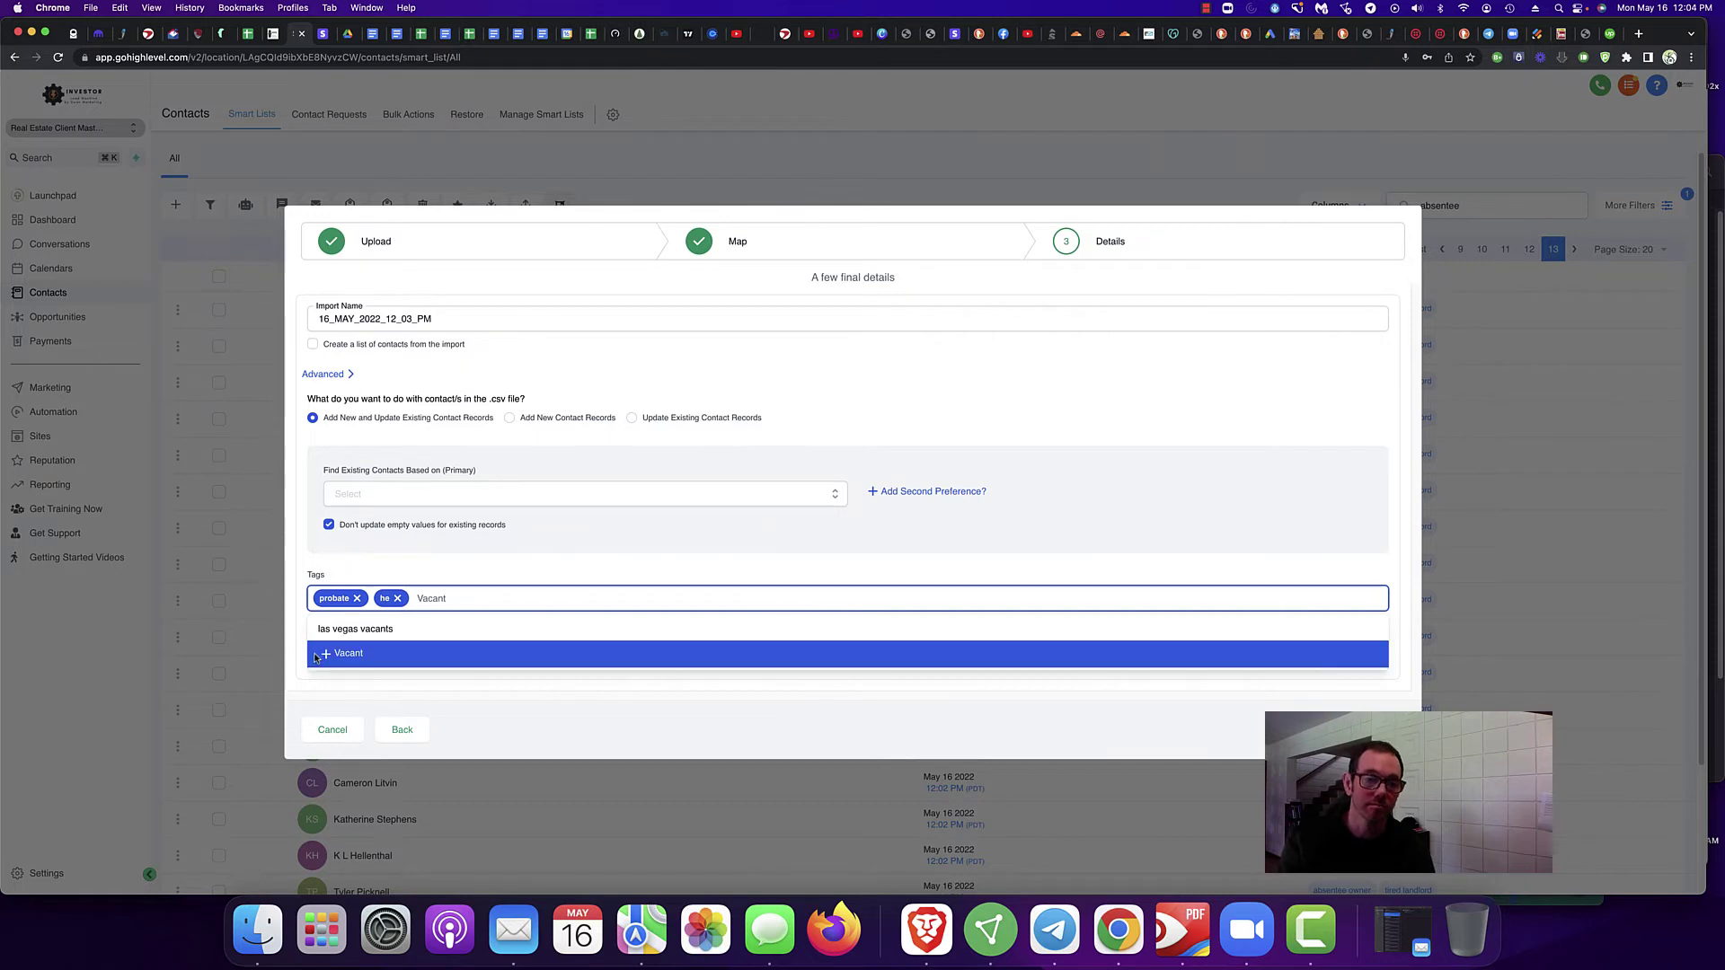
click(342, 659)
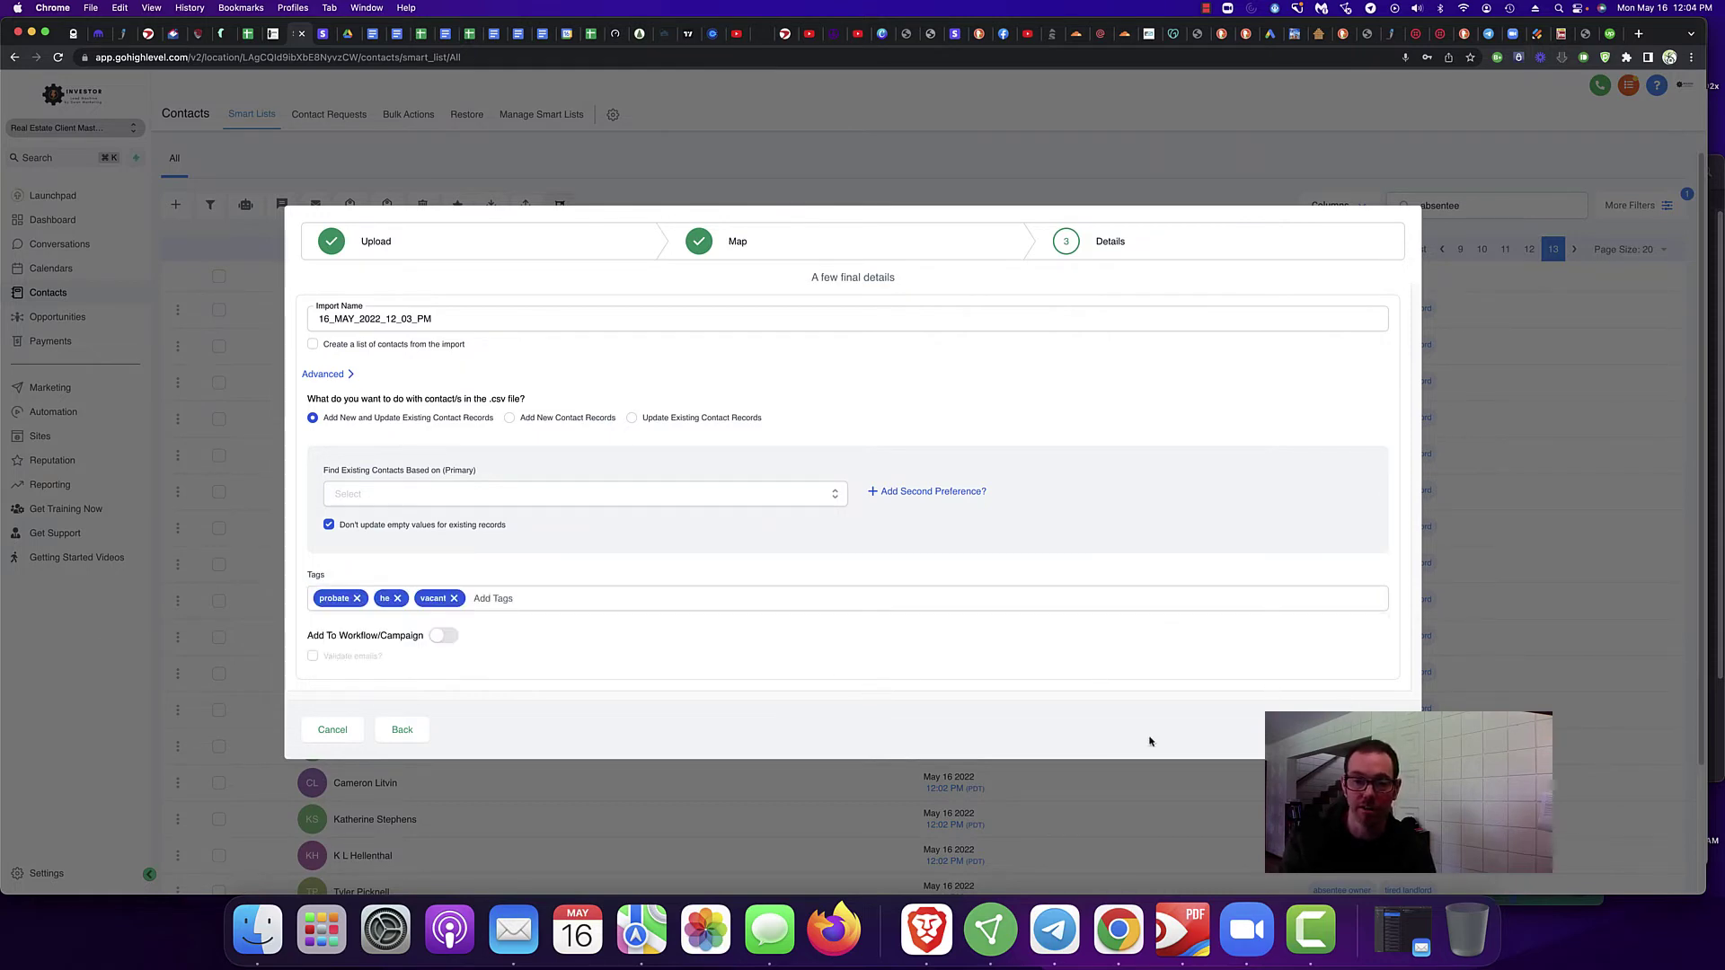
Step: Set Find Existing Contacts to None and submit the import
click(530, 499)
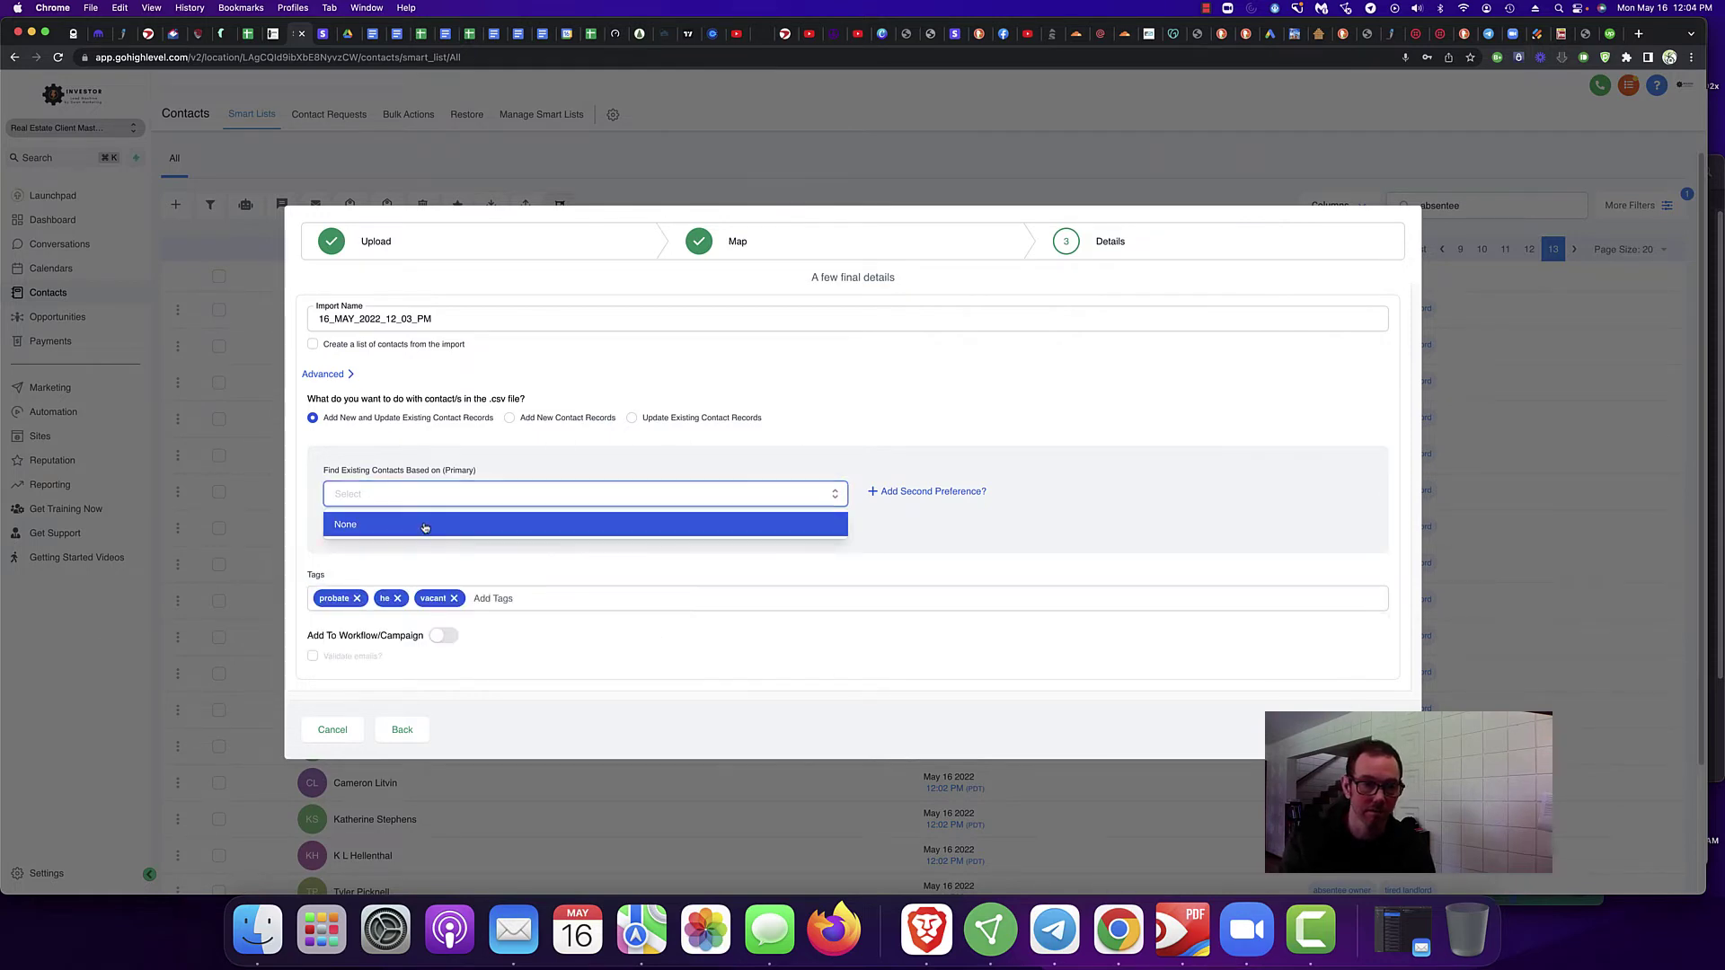
click(482, 524)
click(1372, 717)
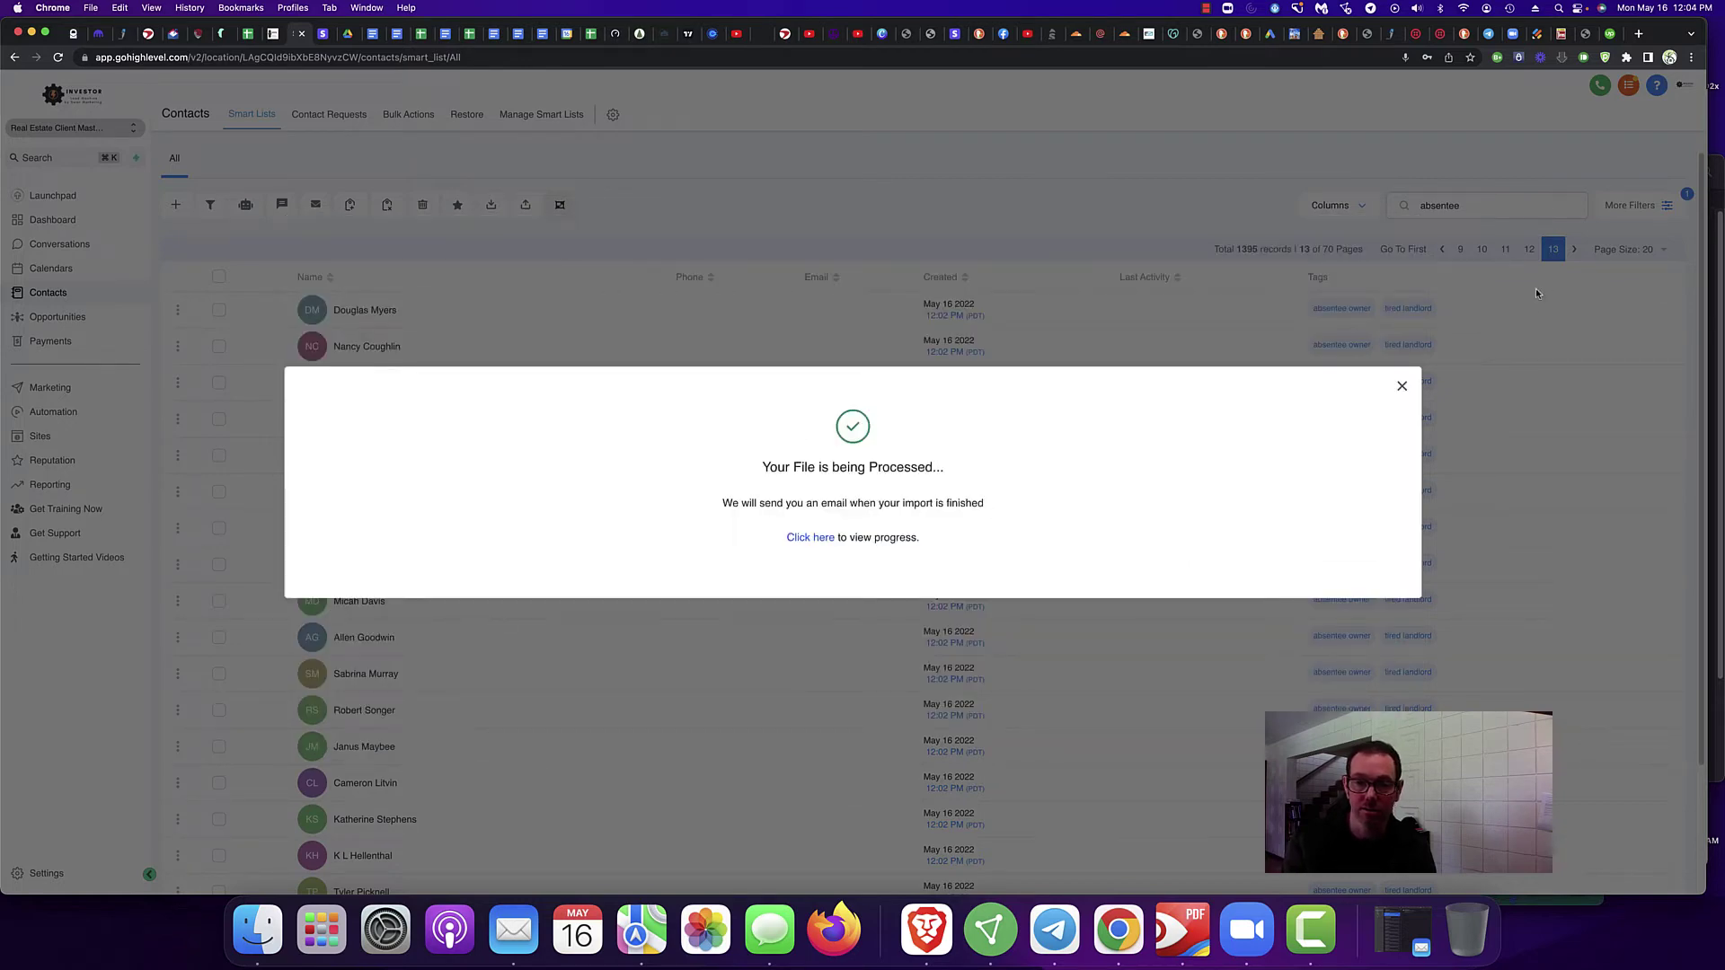
Step: Close the import confirmation and filters panel, then clear the 'absentee' search
click(1401, 386)
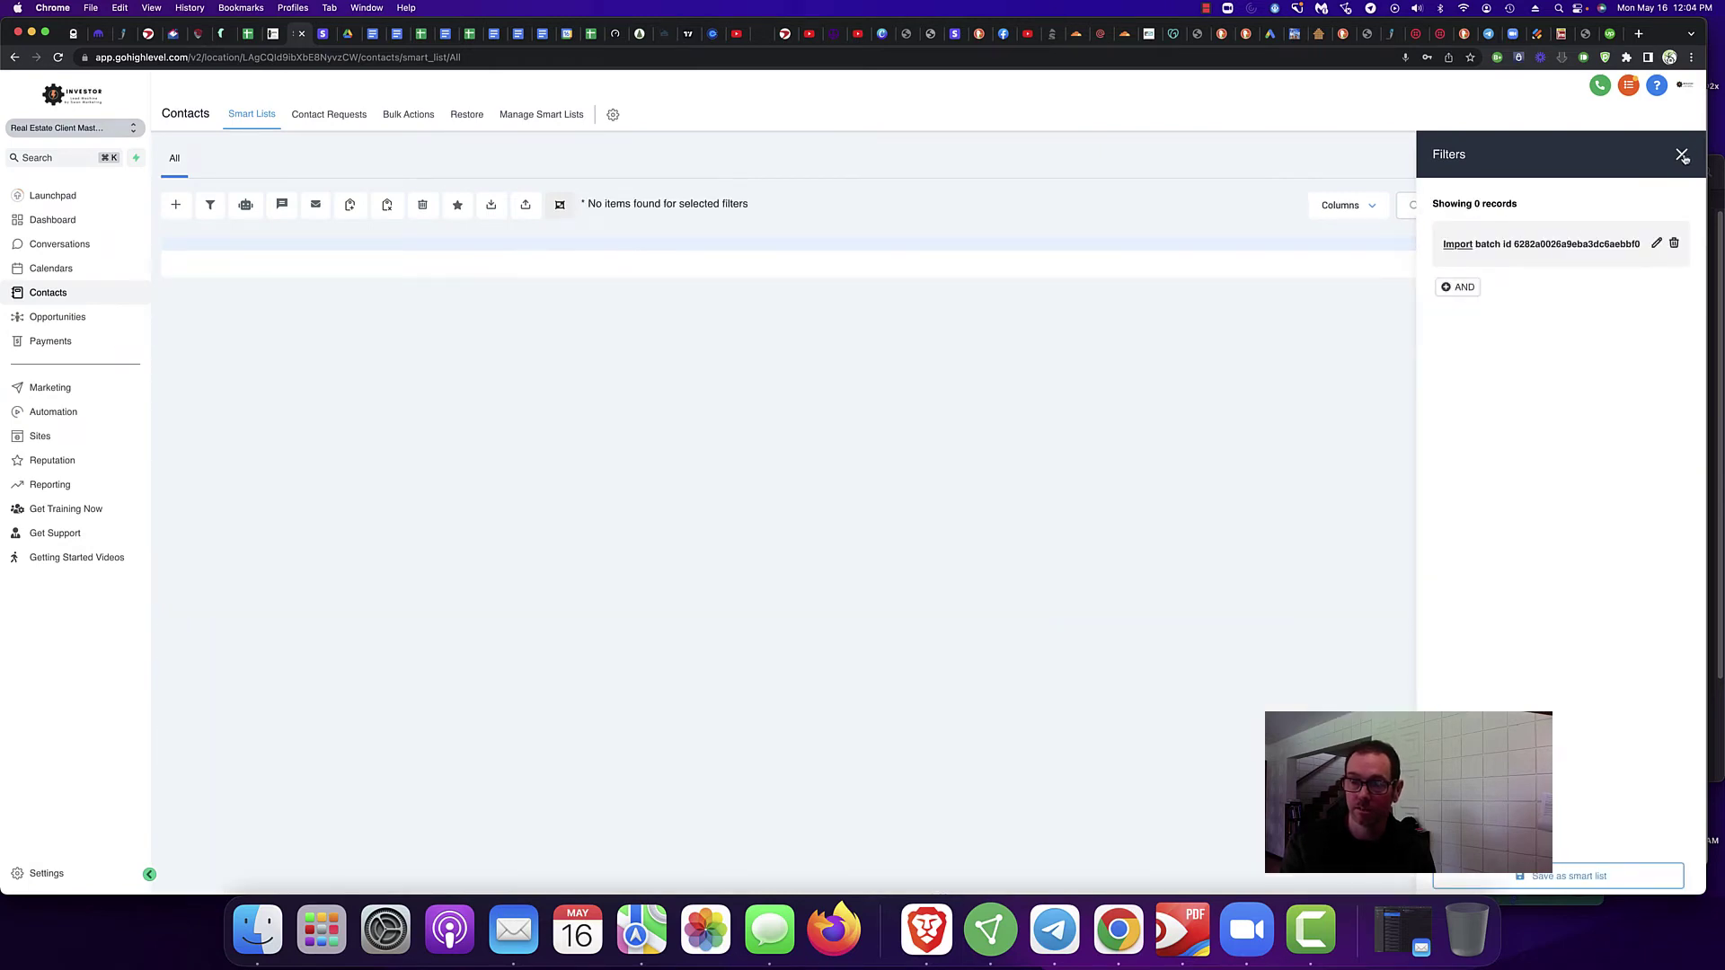
click(1682, 155)
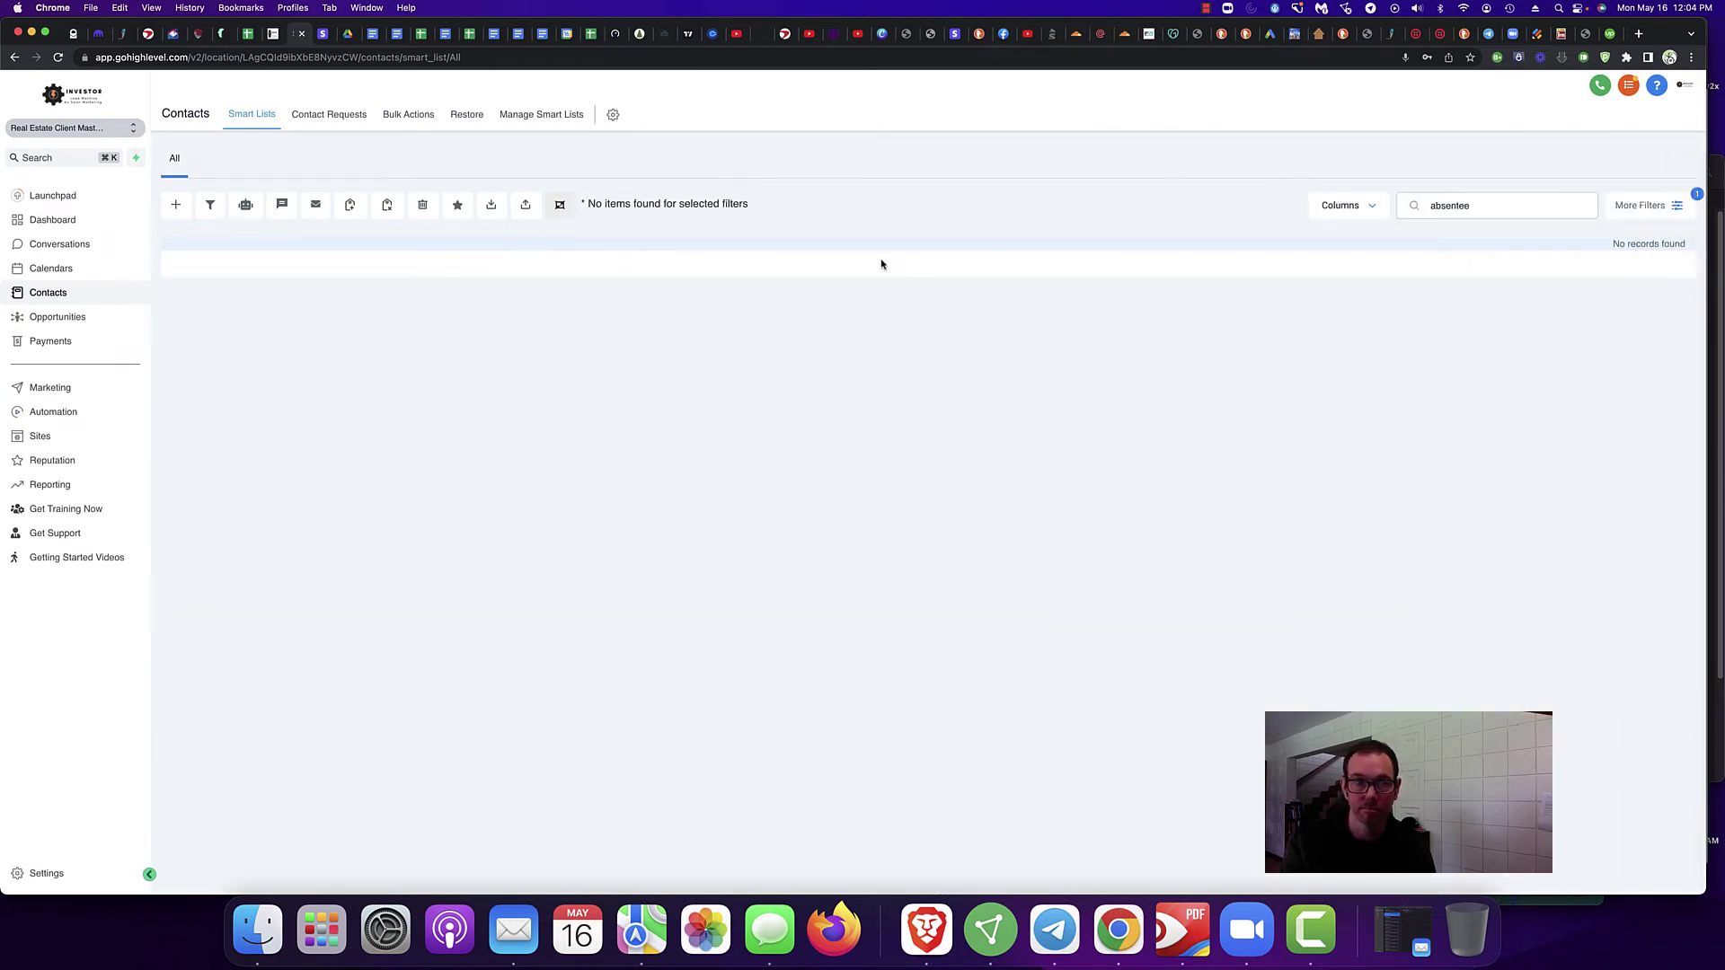
double_click(1517, 205)
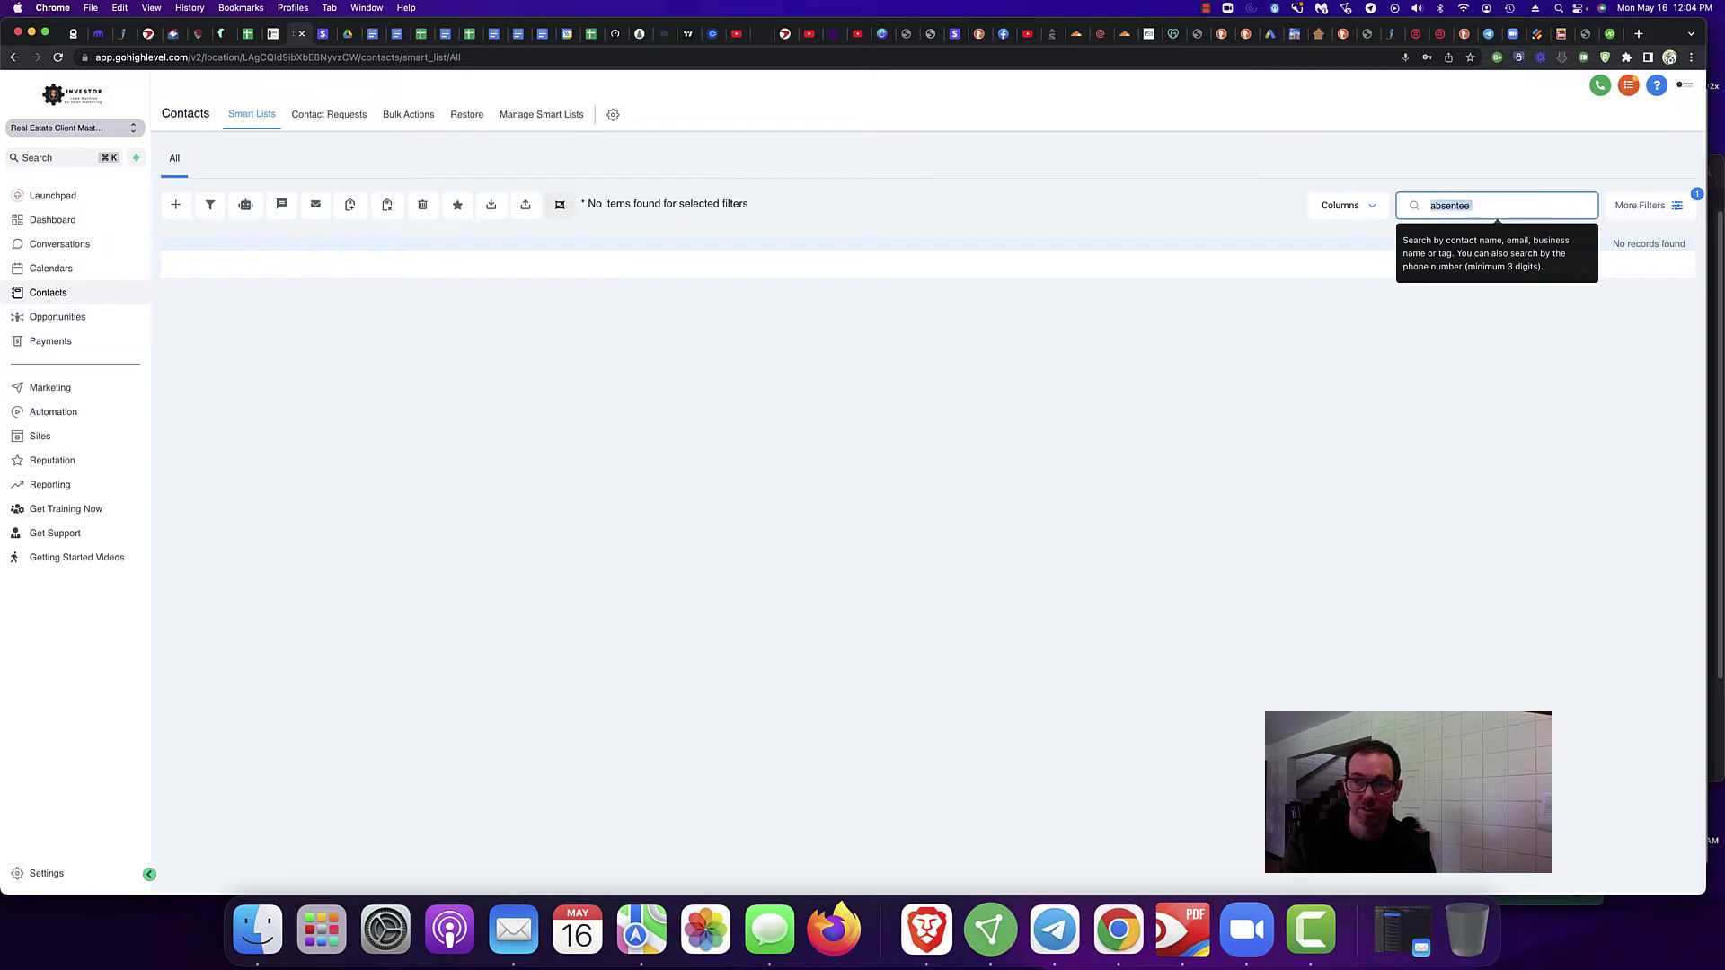
key(BackSpace)
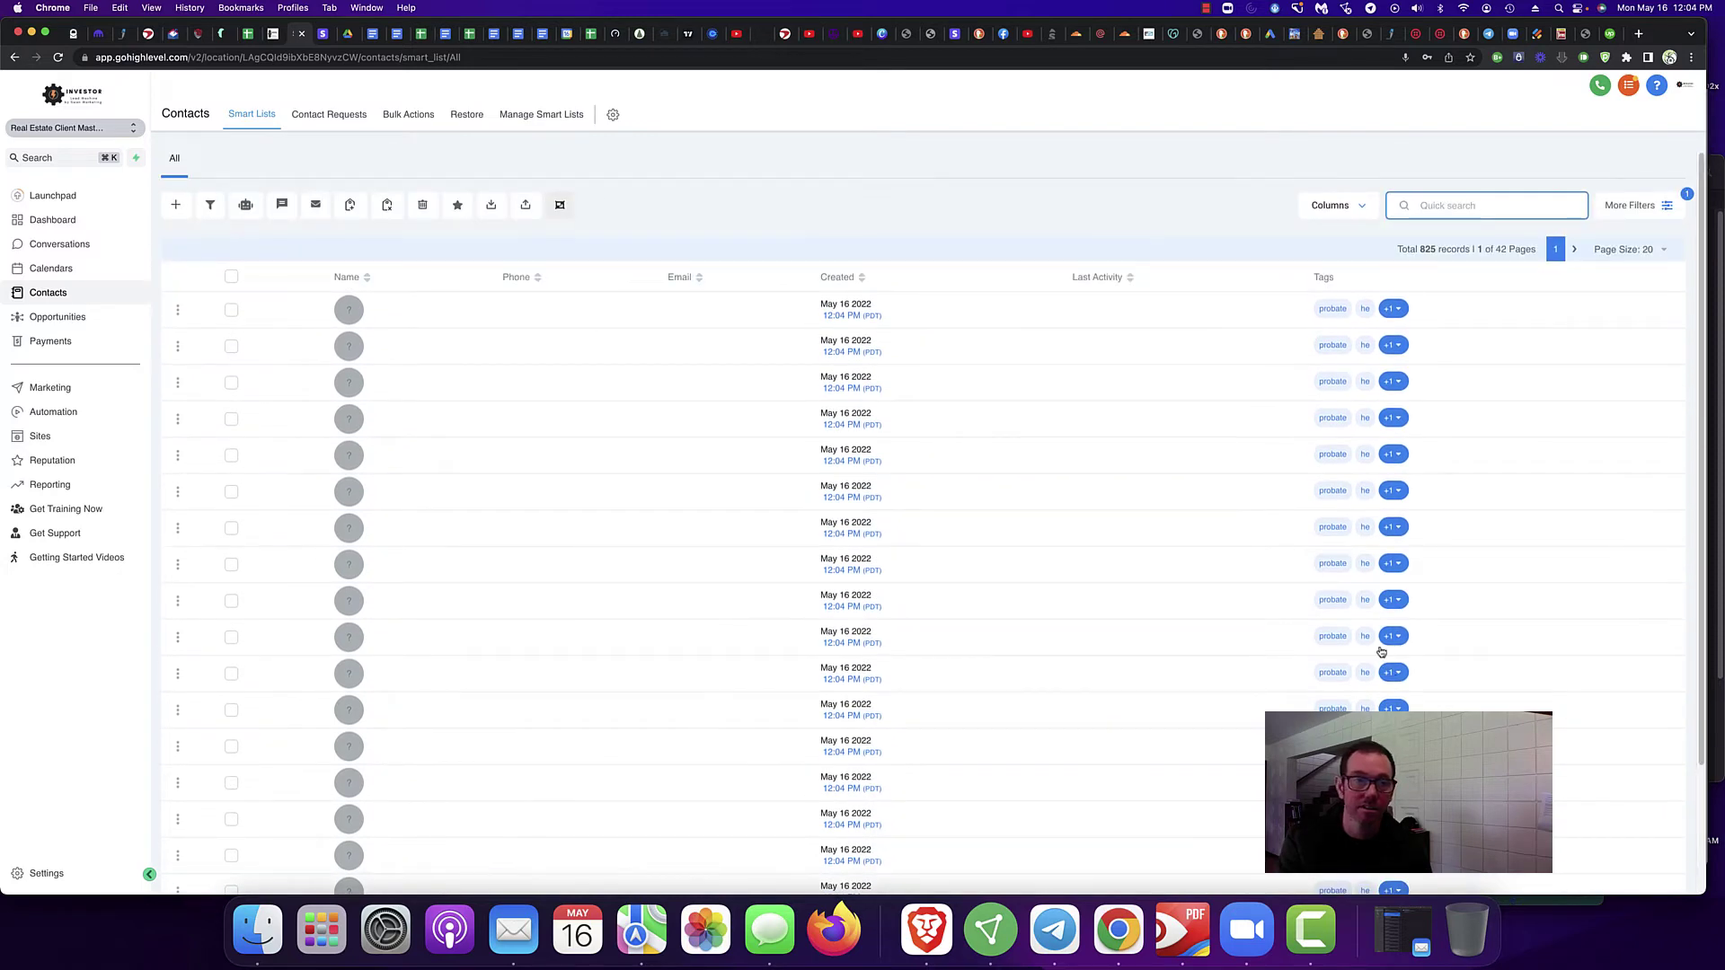
Step: Page forward through the contacts to page 9 of 70
click(1574, 251)
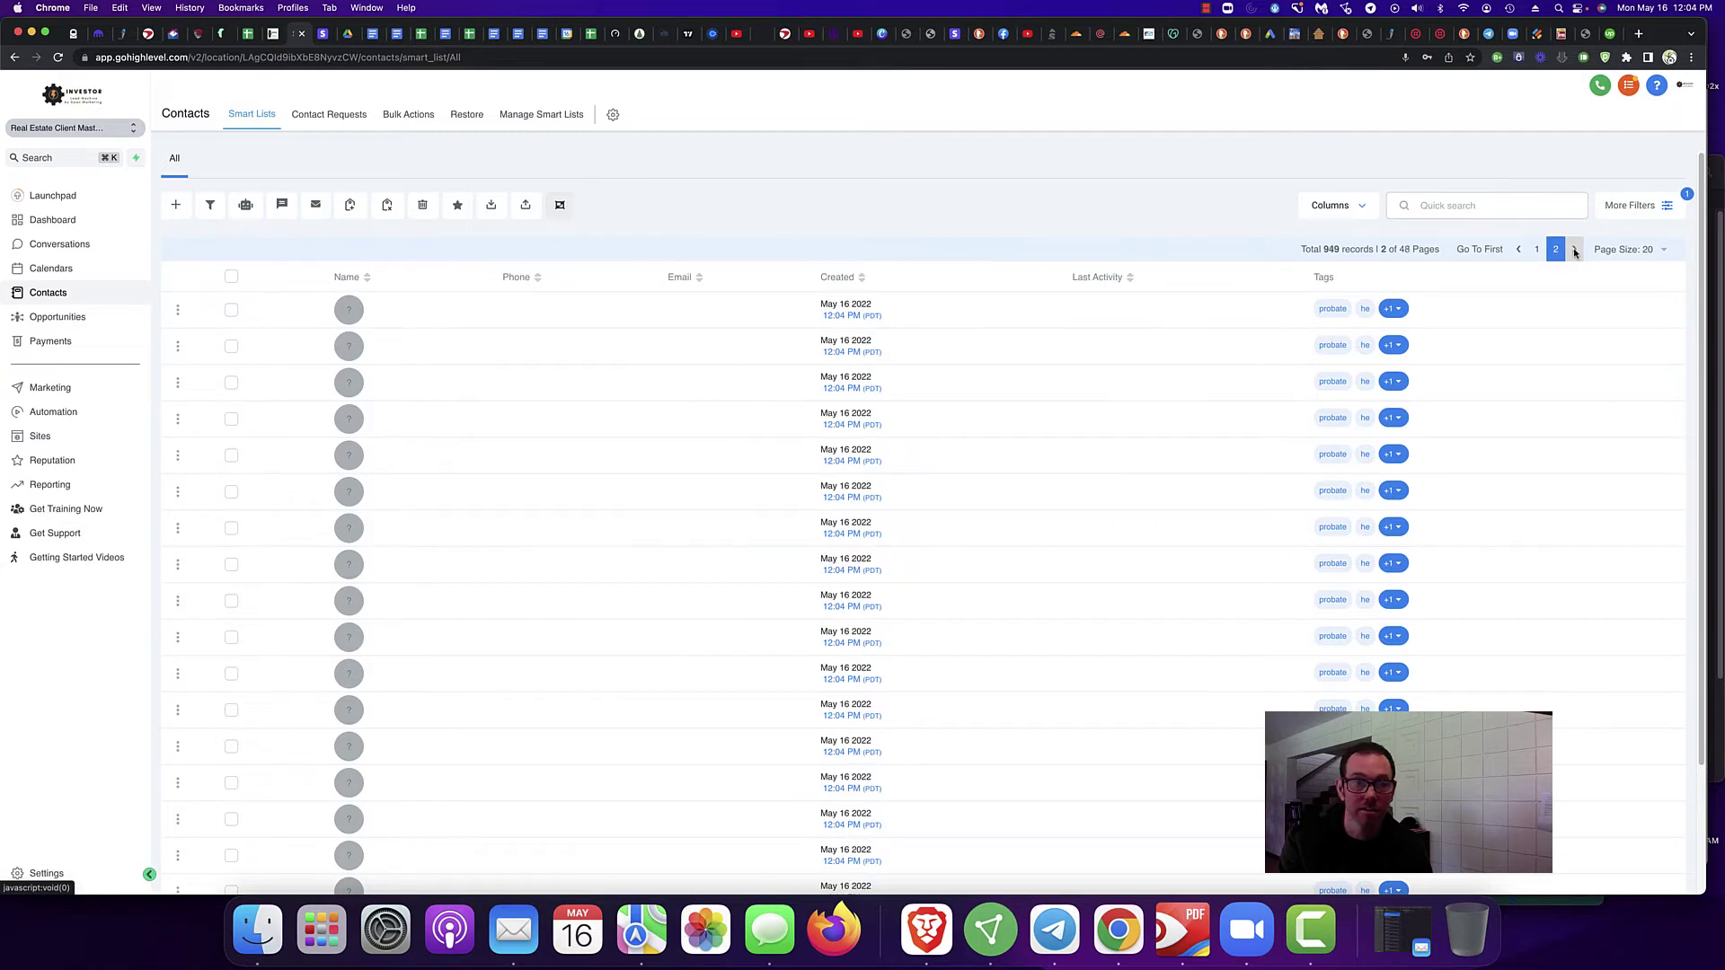
click(1574, 252)
click(1574, 251)
click(1574, 252)
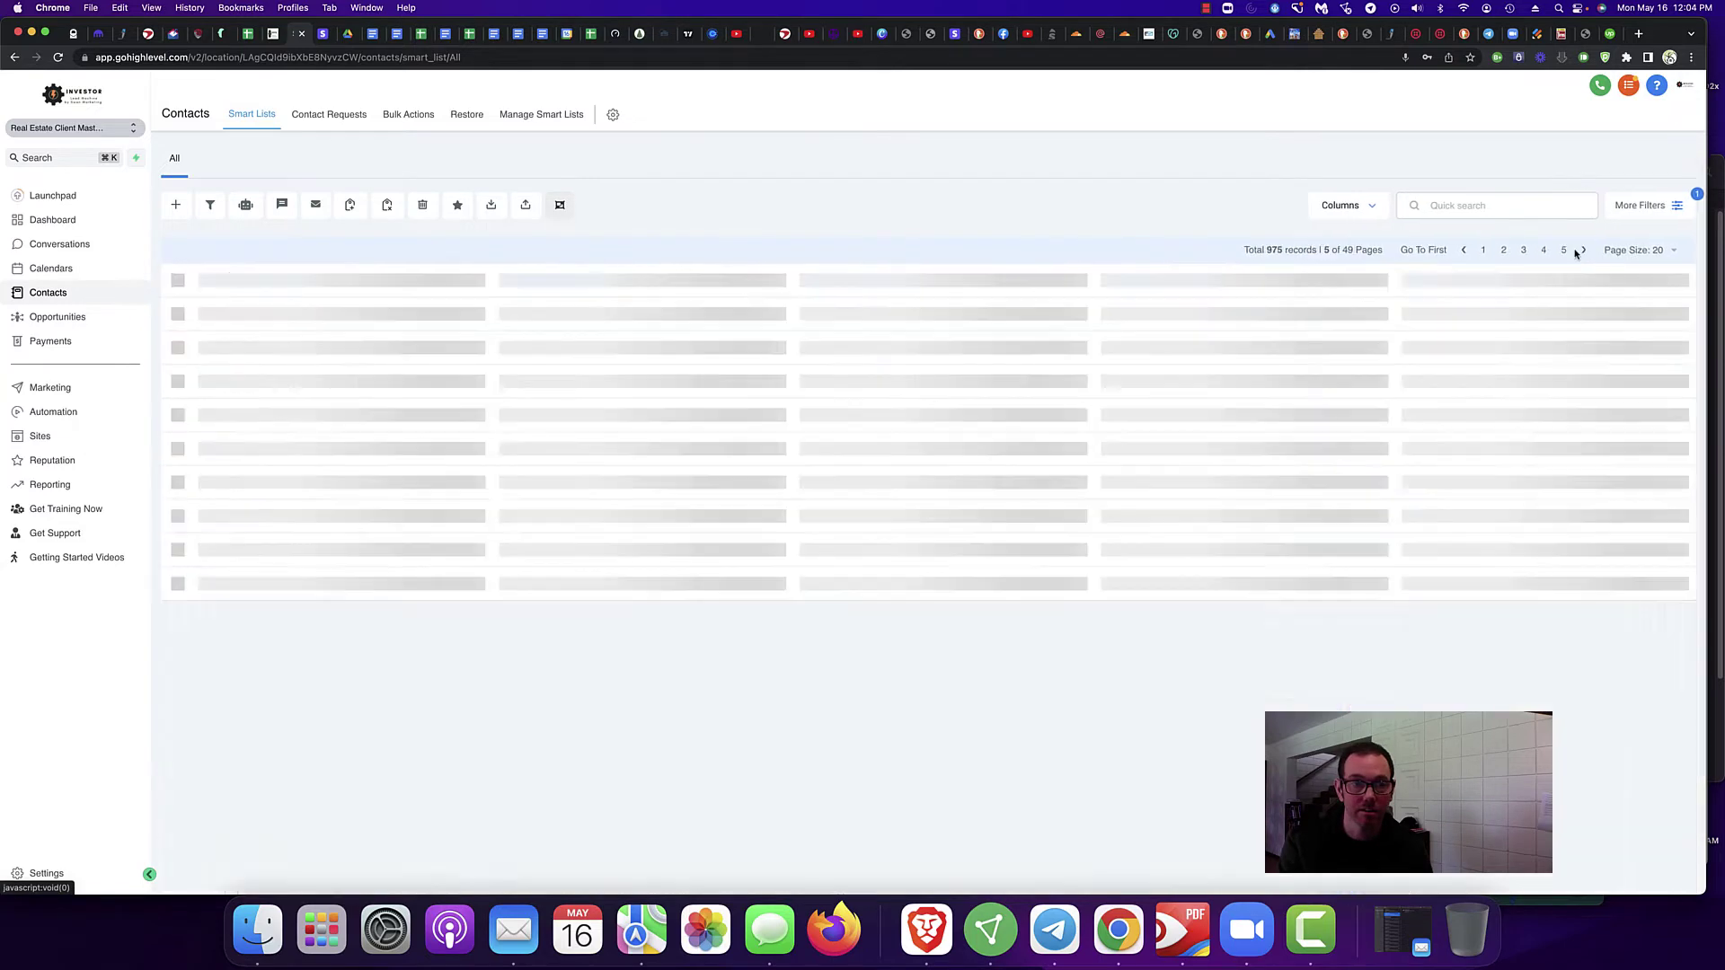
click(1574, 251)
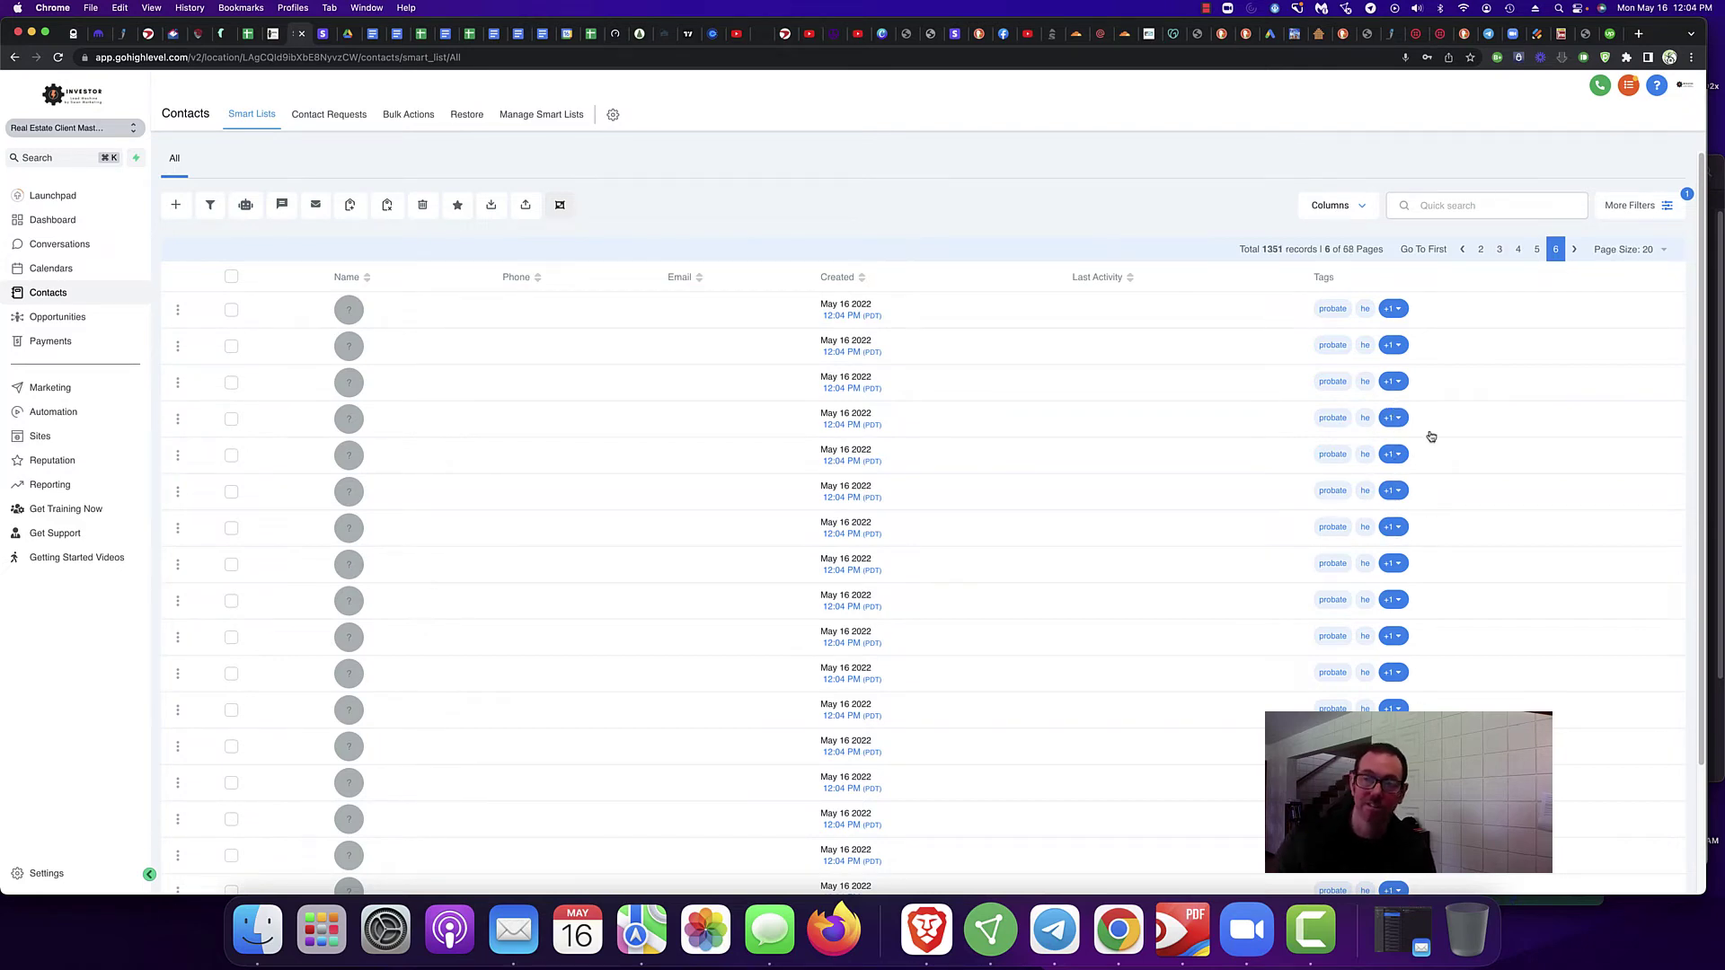
click(1575, 254)
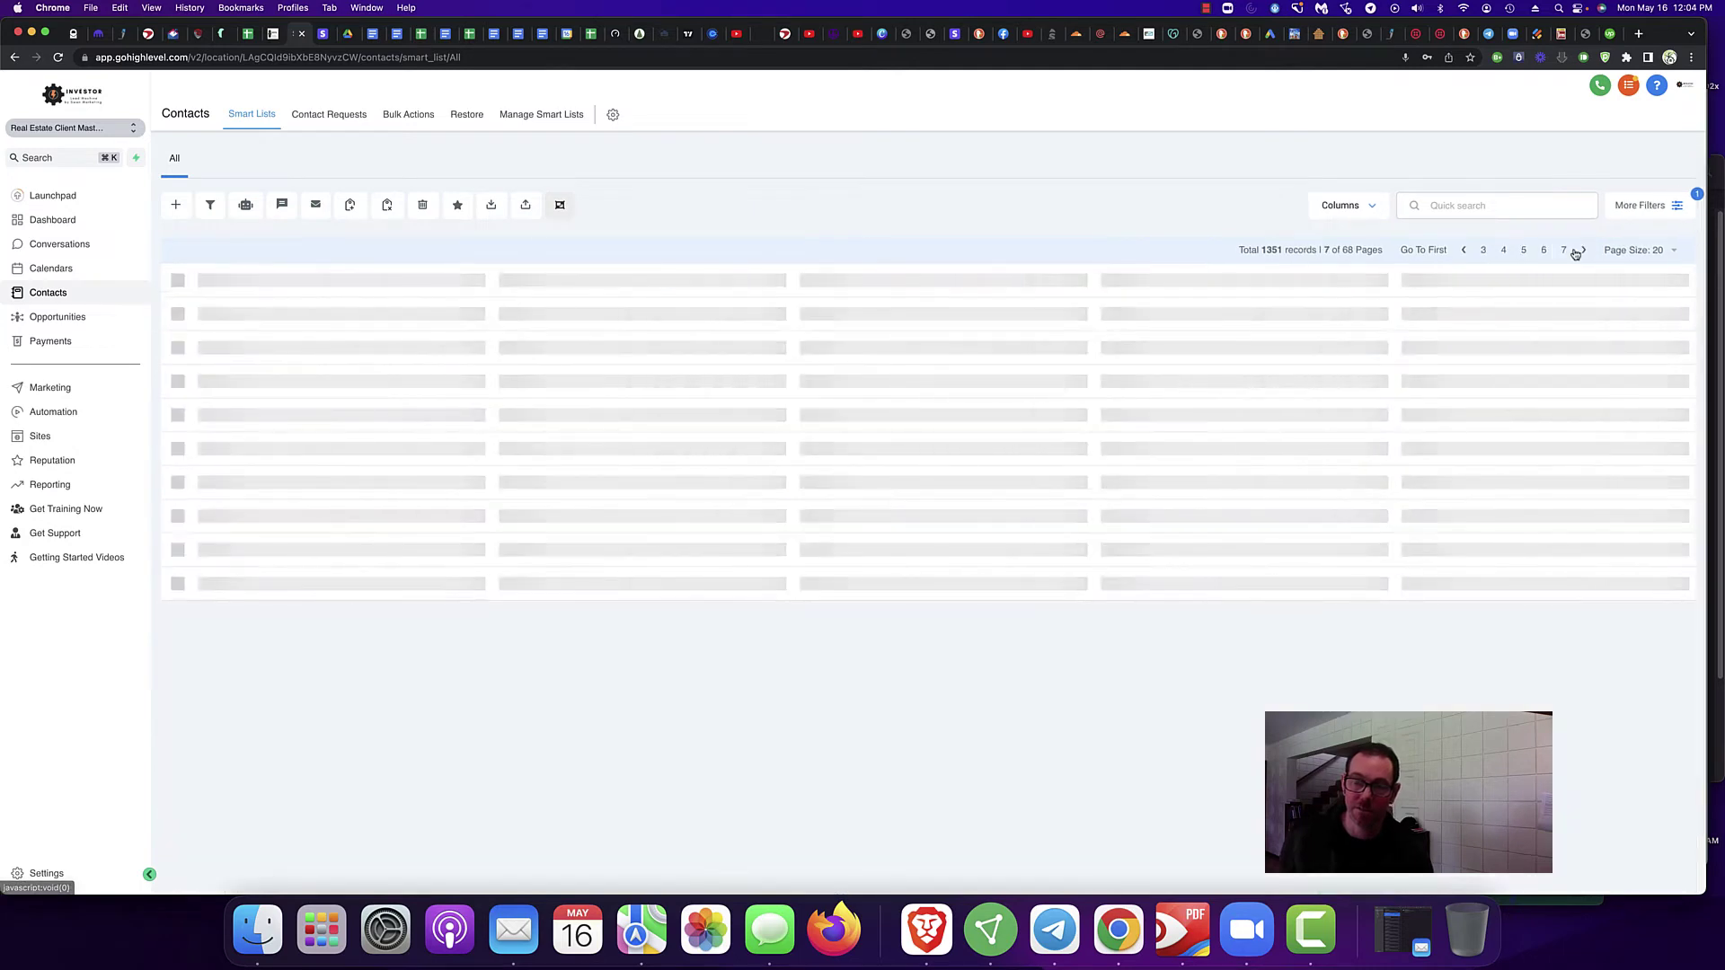
click(1575, 255)
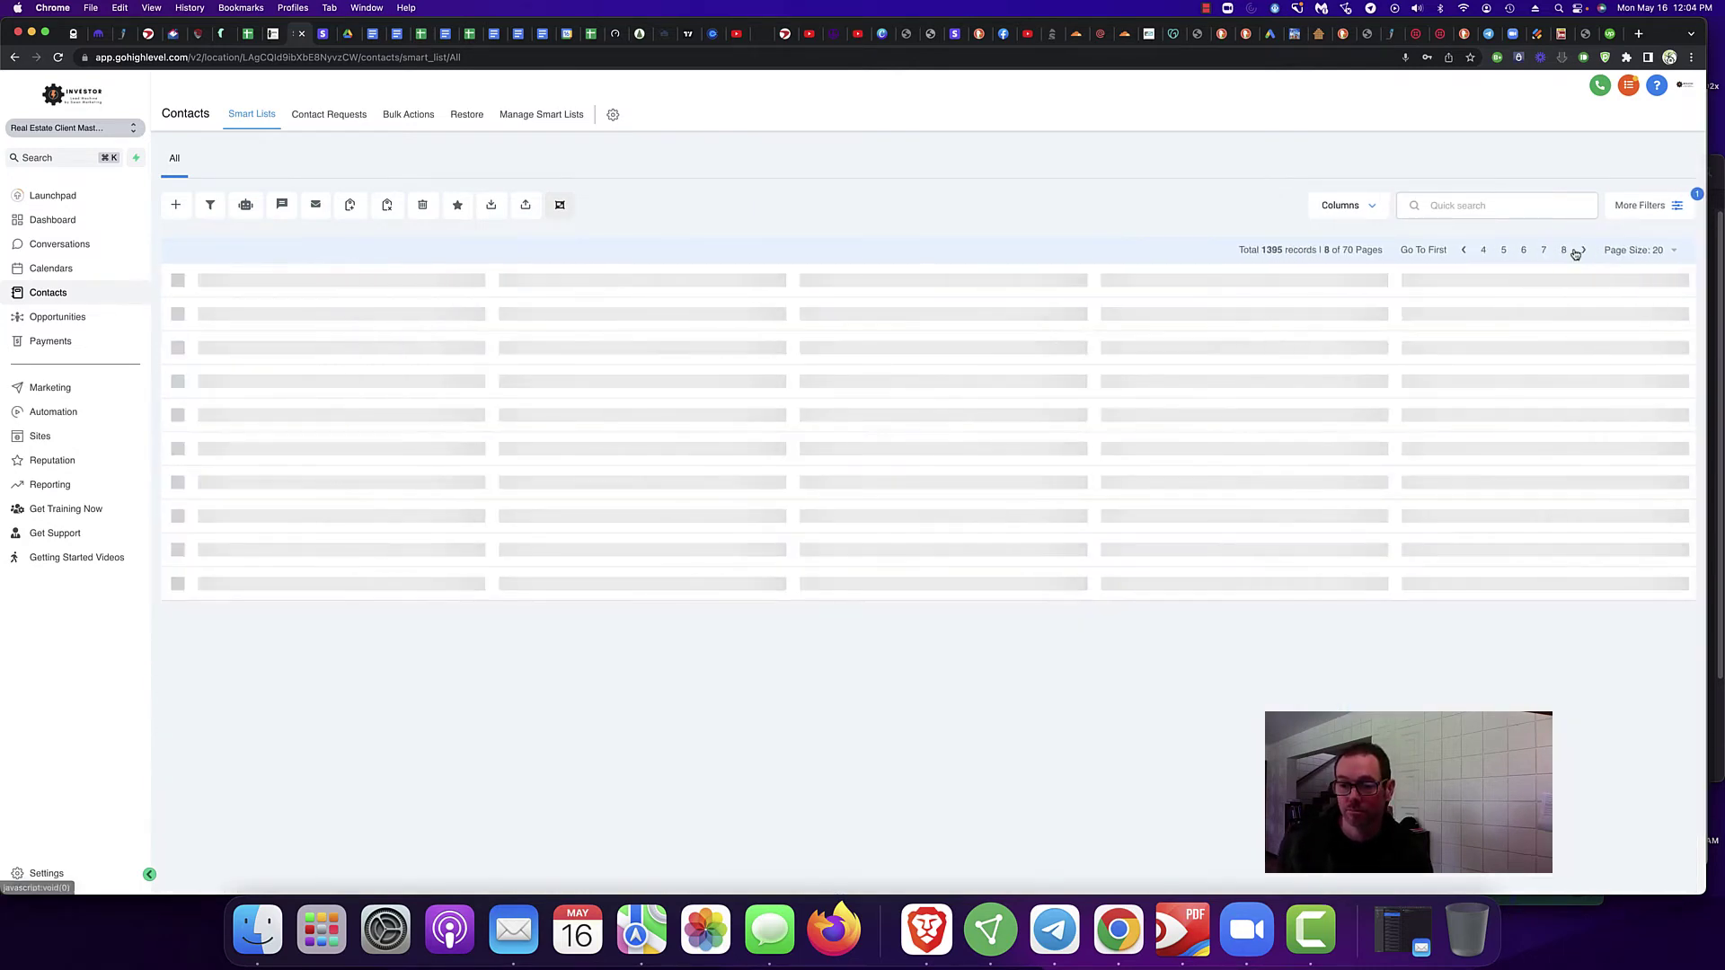
click(1575, 254)
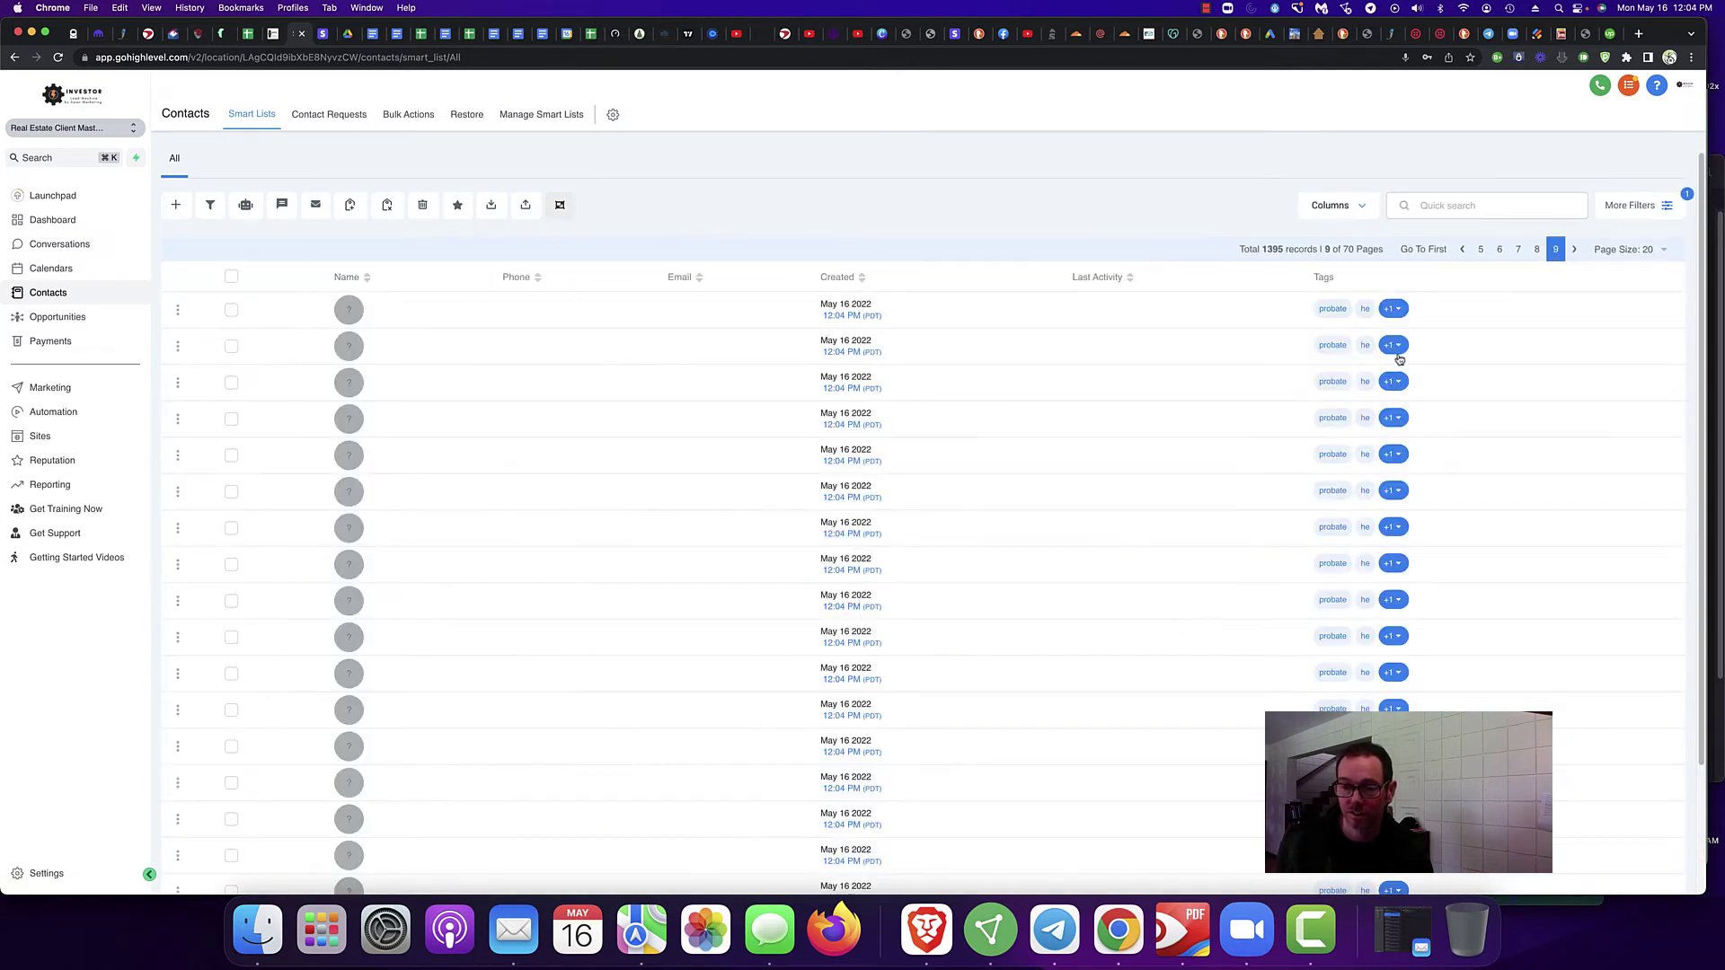
scroll(1393, 630, down, 3)
scroll(1393, 630, up, 3)
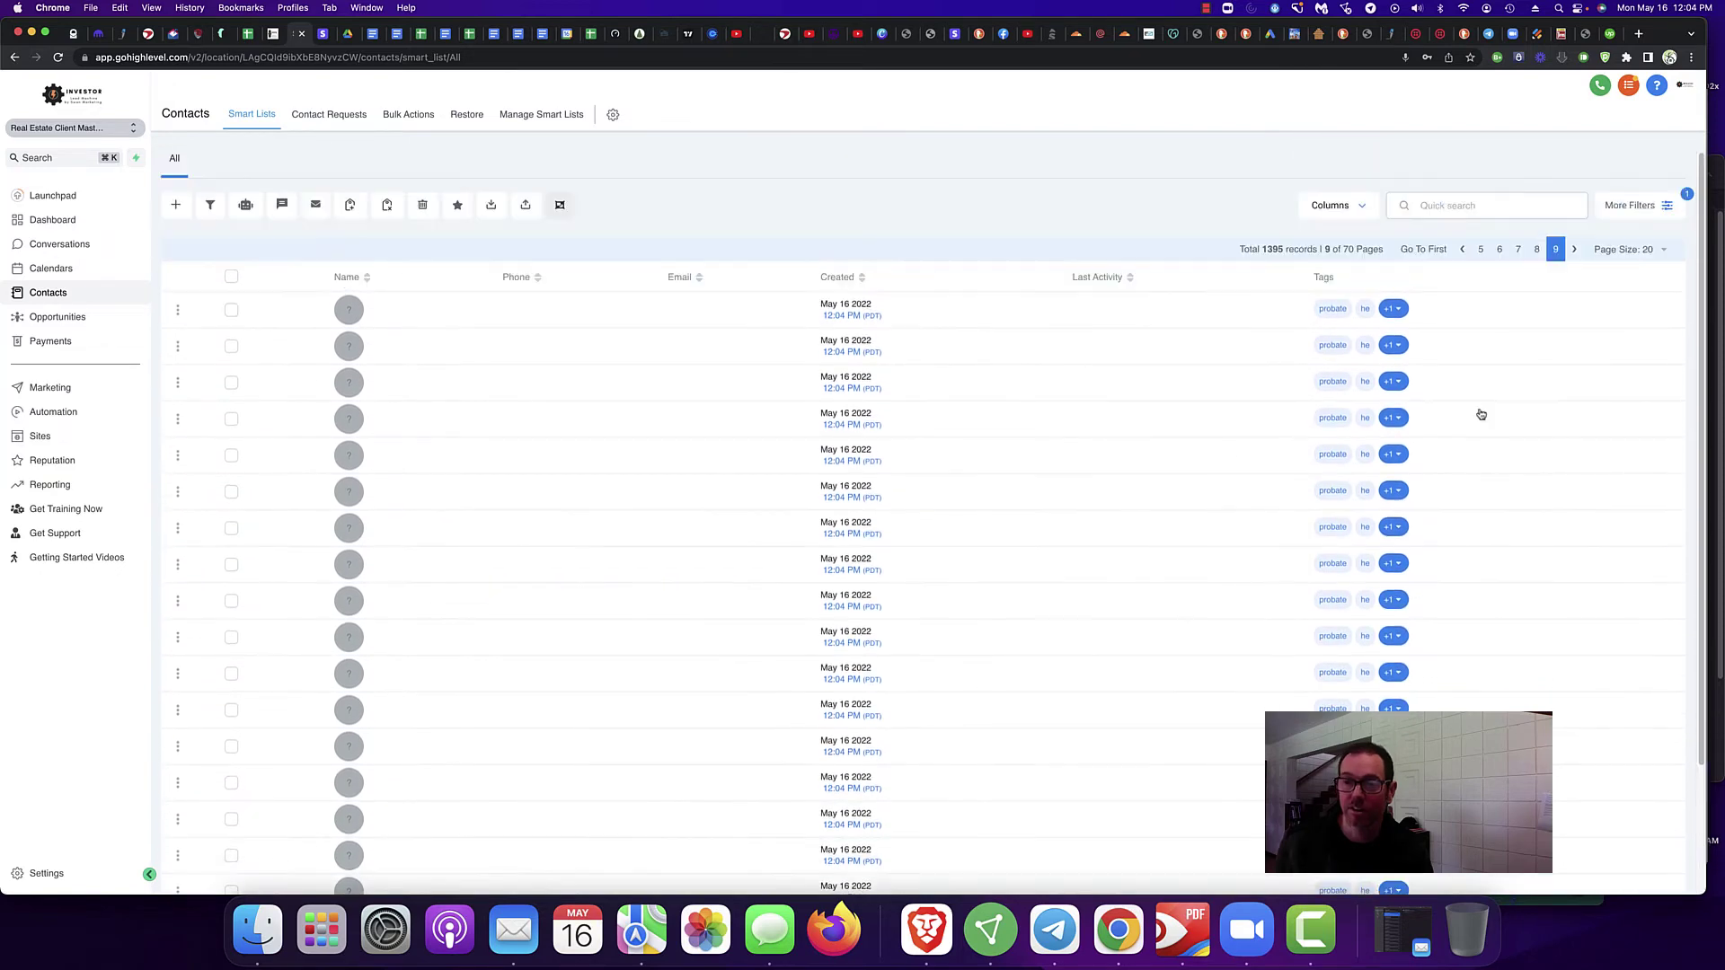
Step: Check the More Filters panel and close it again
click(1637, 207)
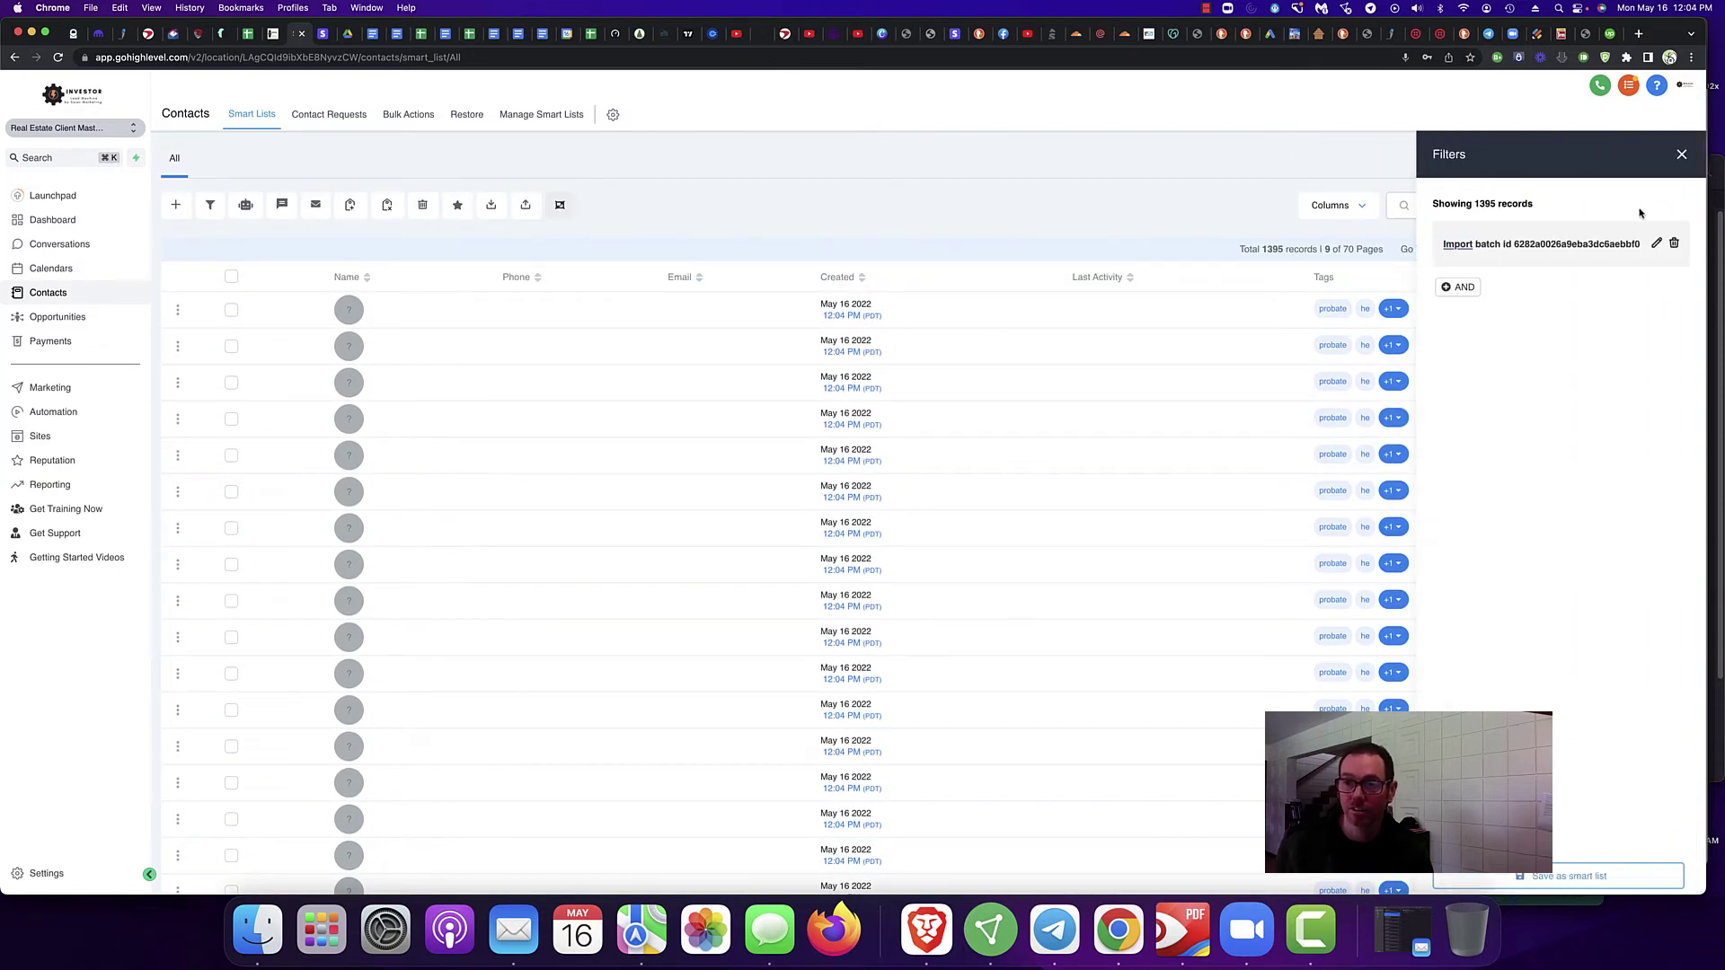
click(1682, 156)
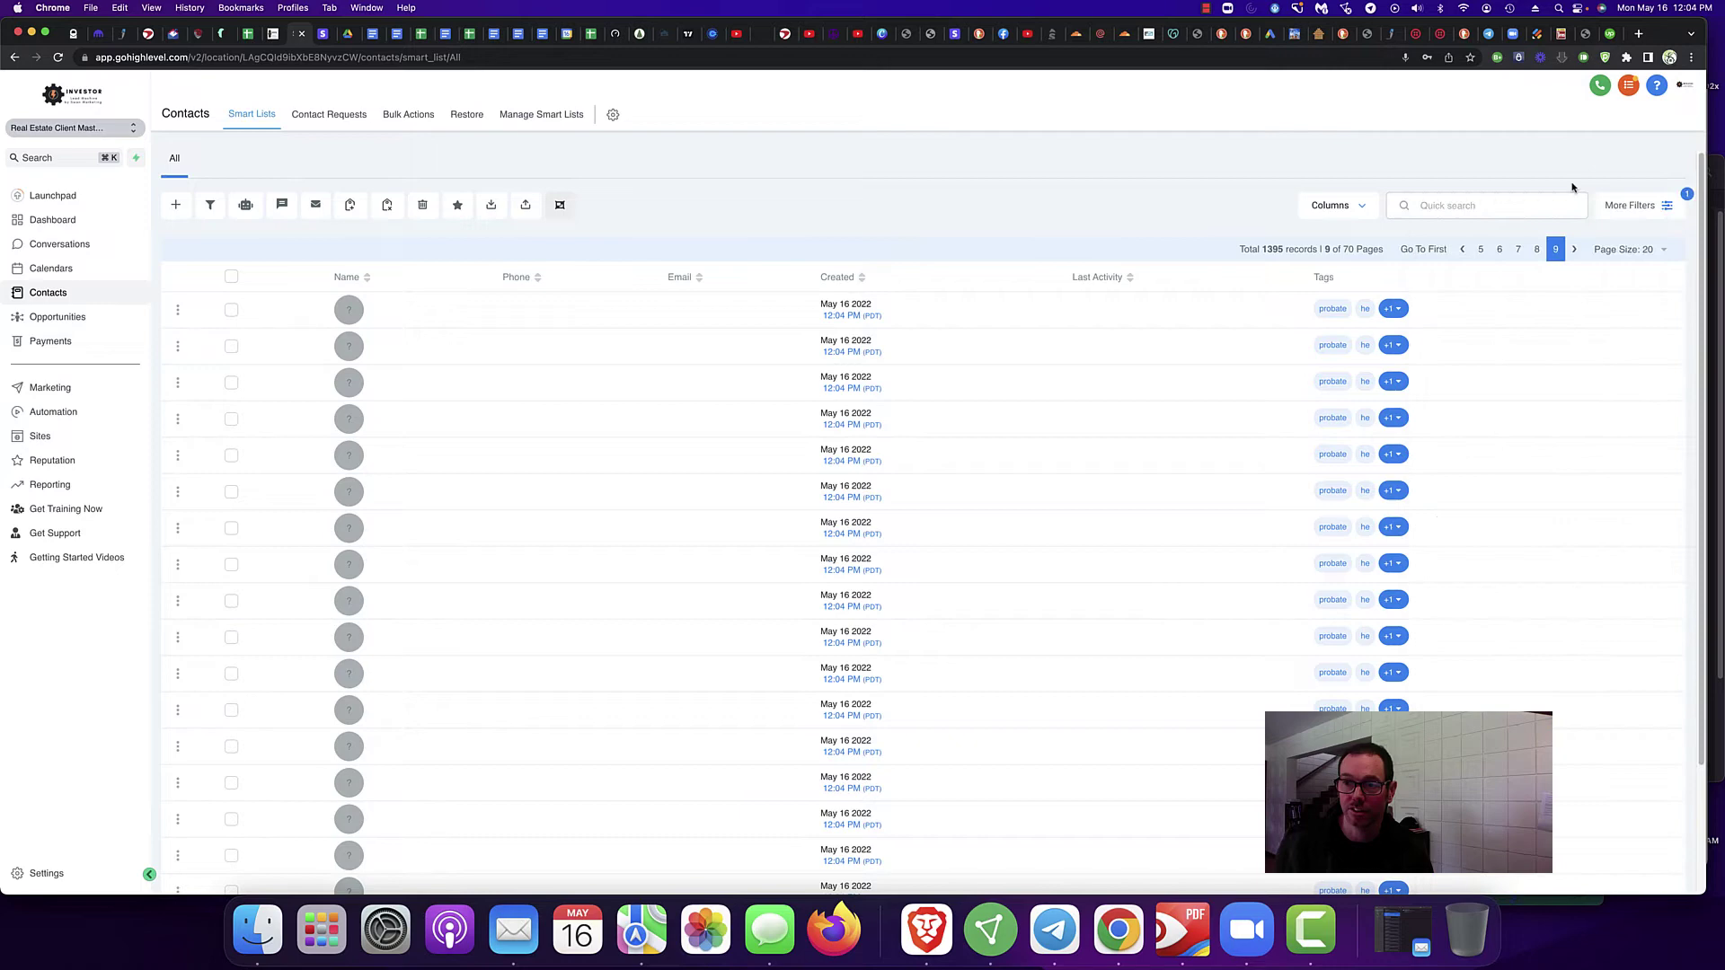
click(1509, 203)
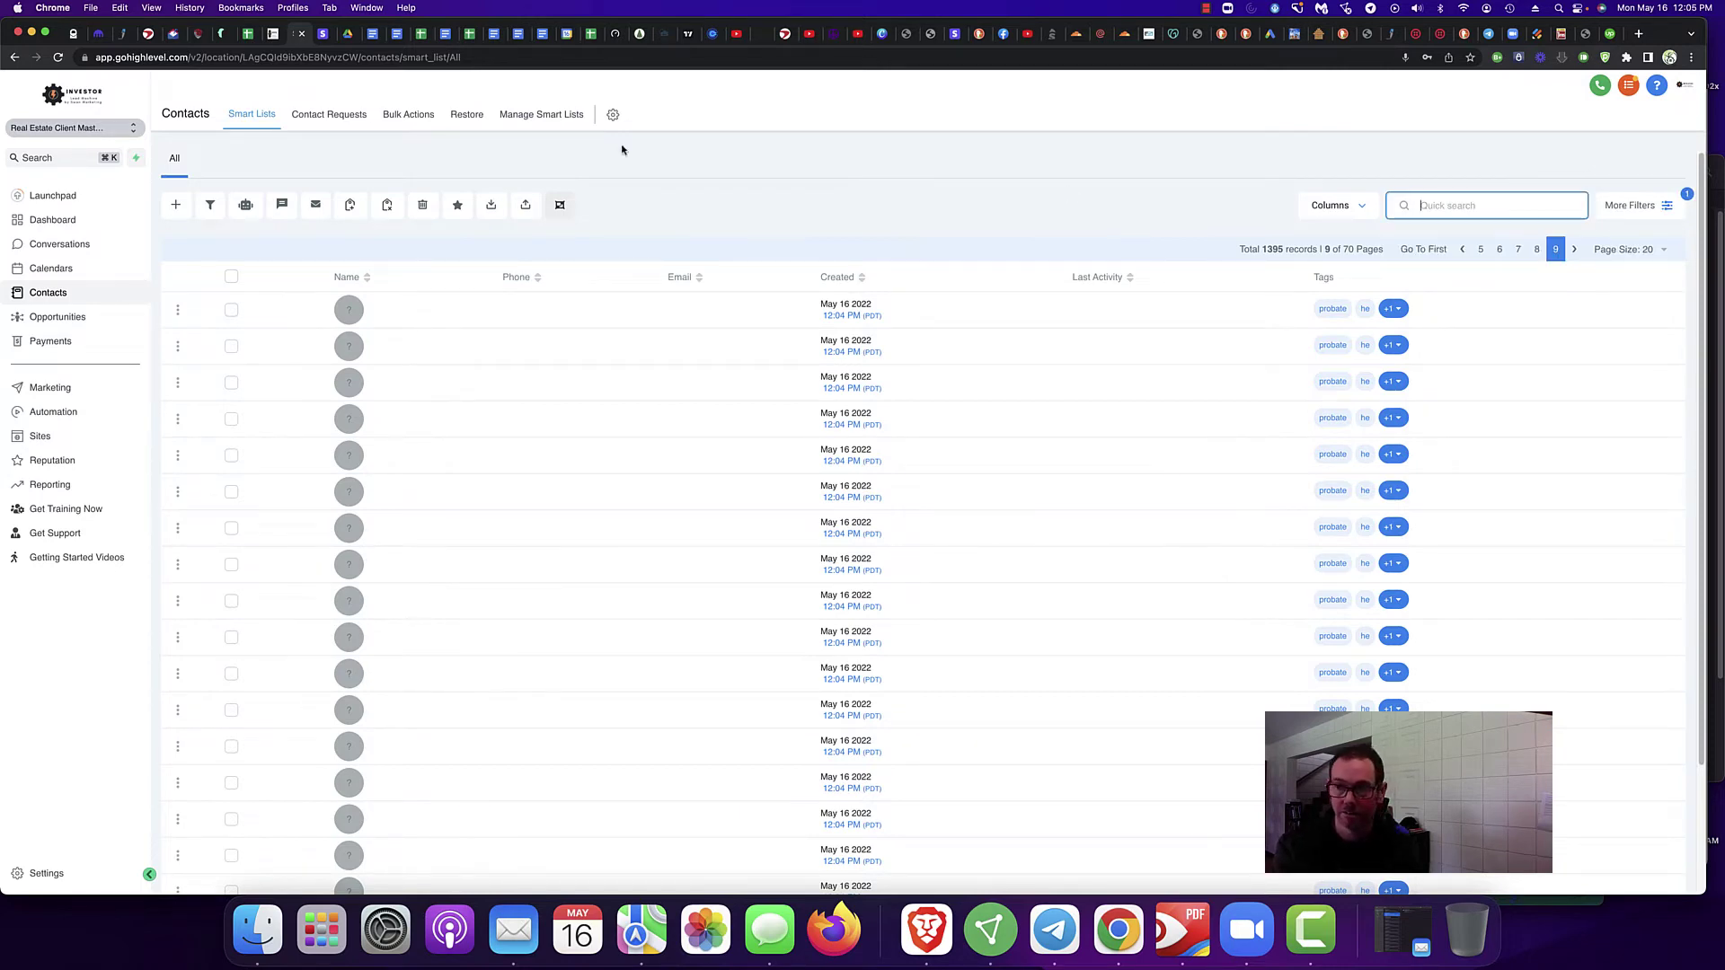
Step: Search contacts for the tags probate, preforeclosure and tired landlord
text(probate)
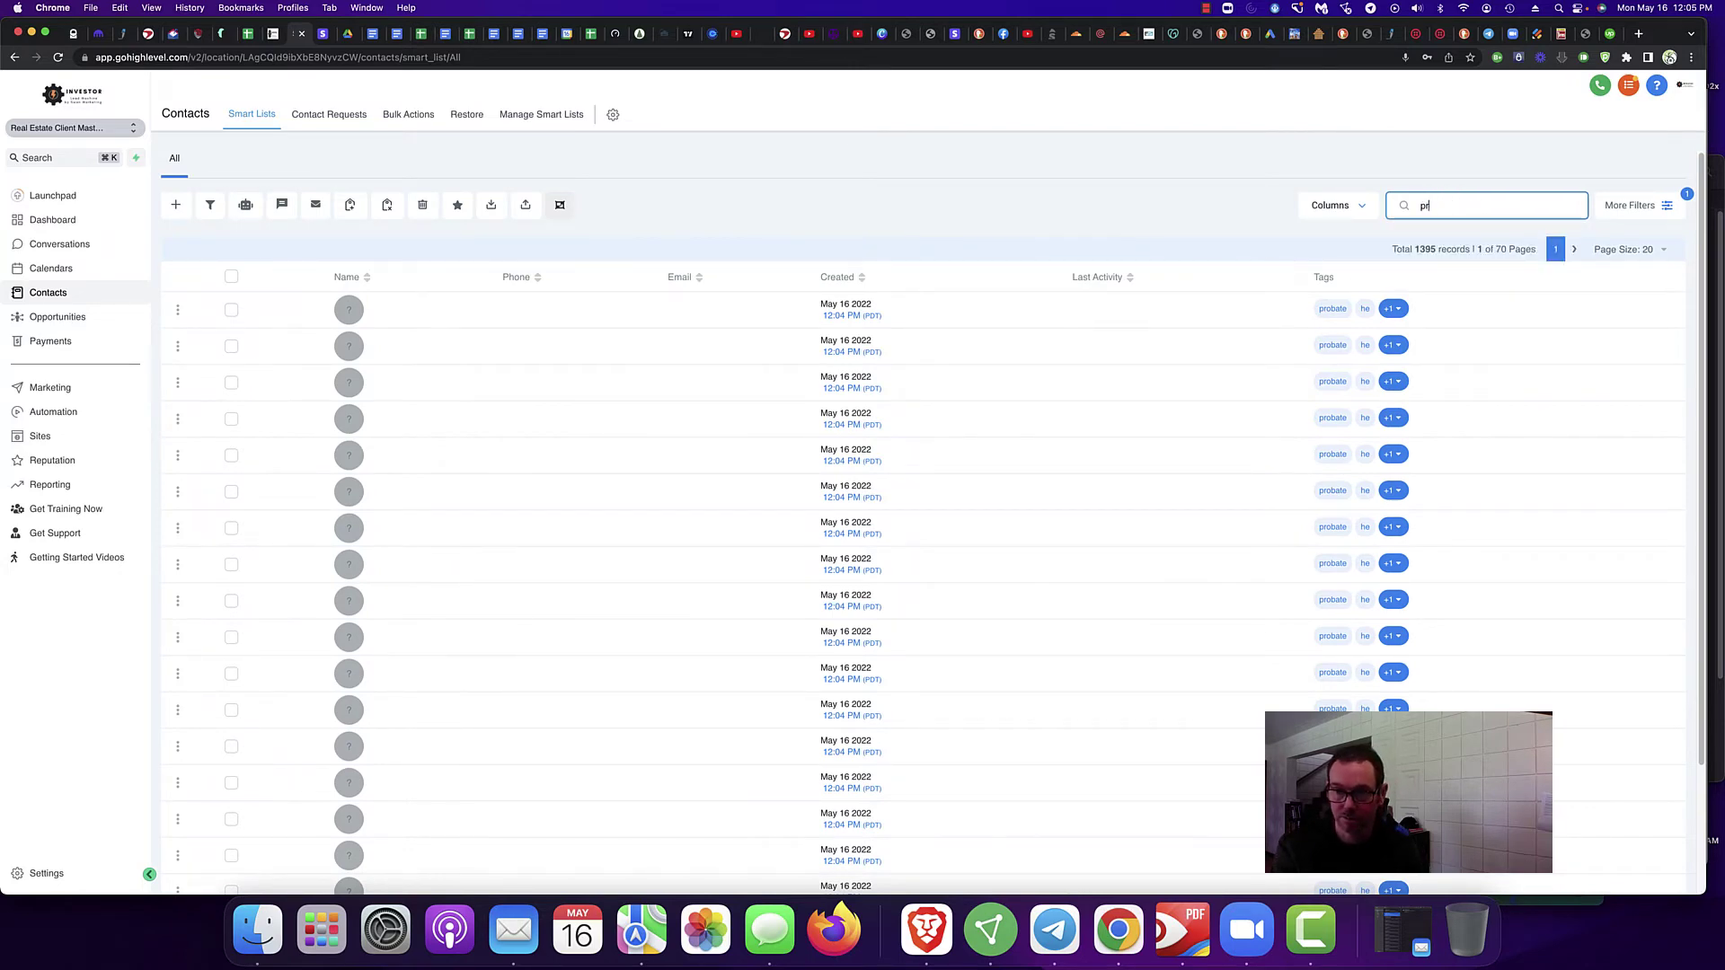
text(efo)
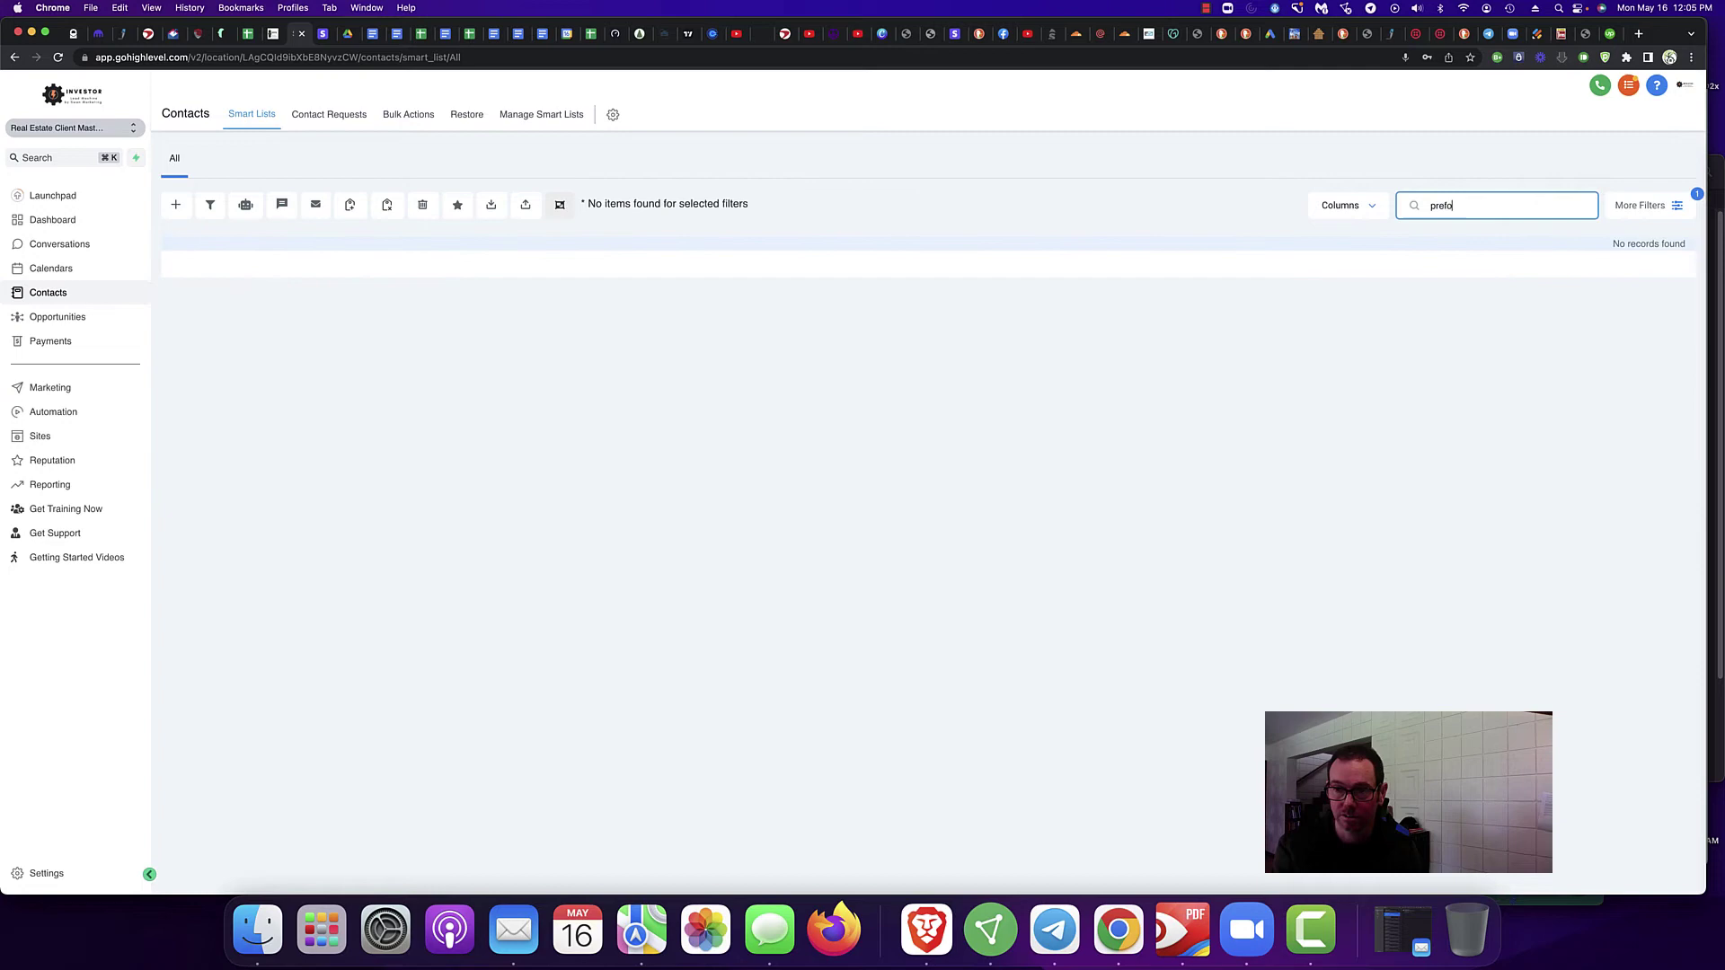
text(reclosure)
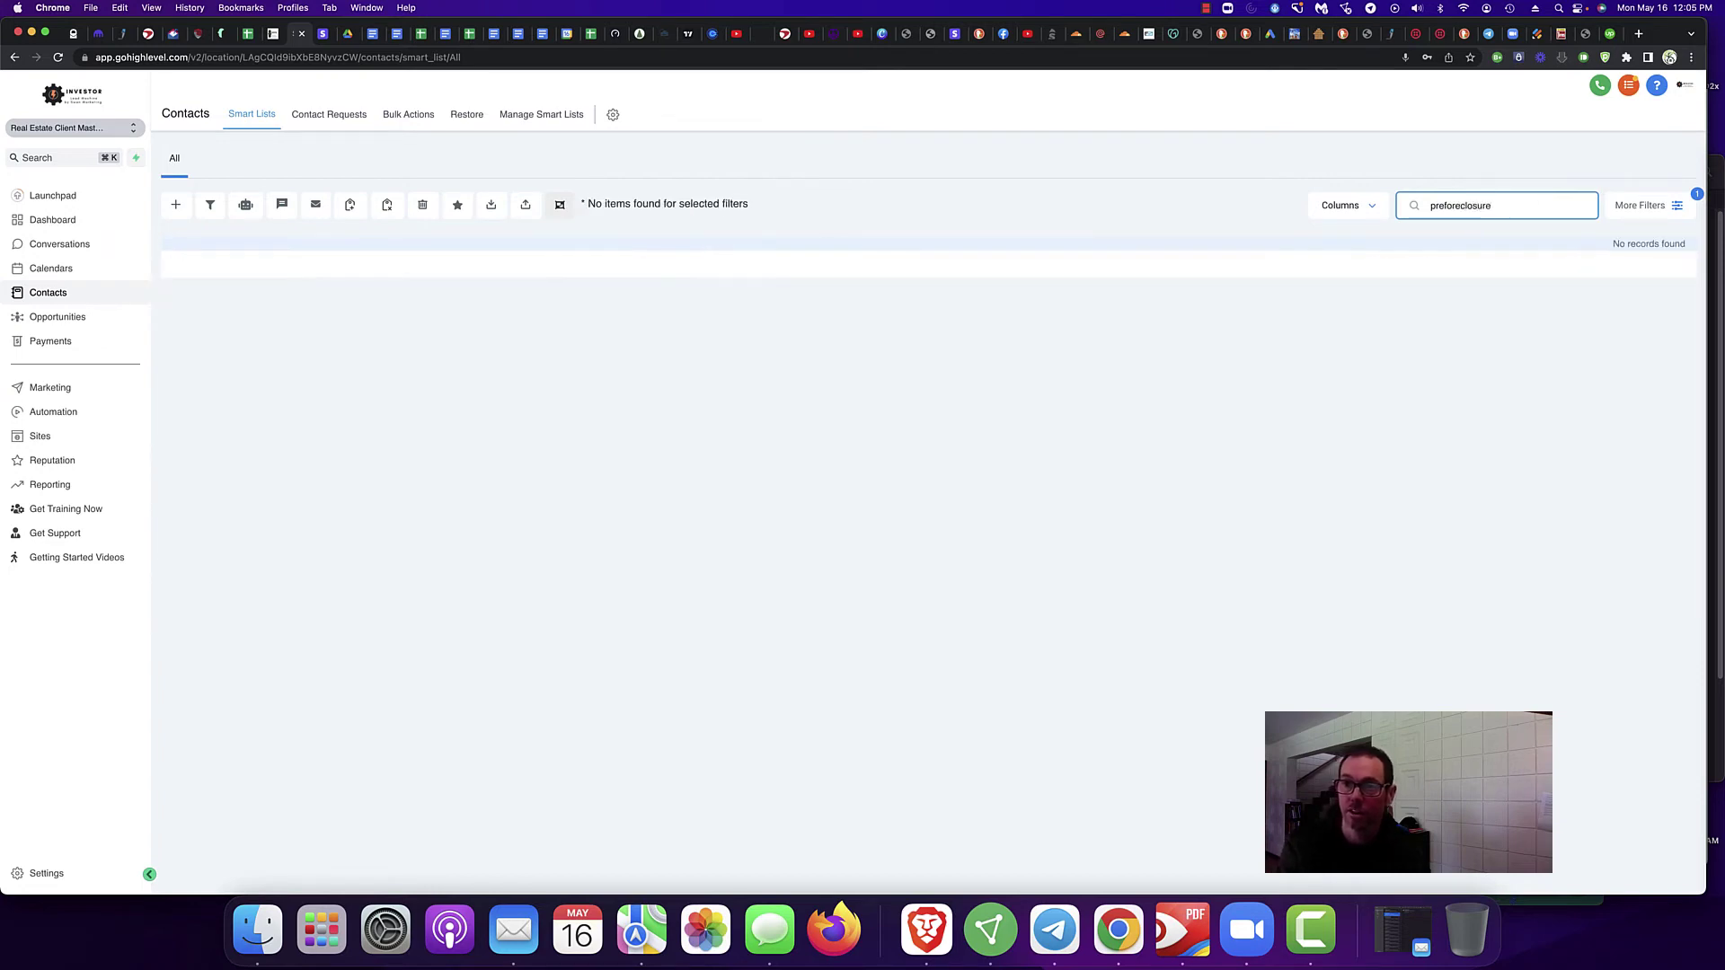
key(BackSpace)
key(BackSpace)
key(BackSpace)
key(BackSpace)
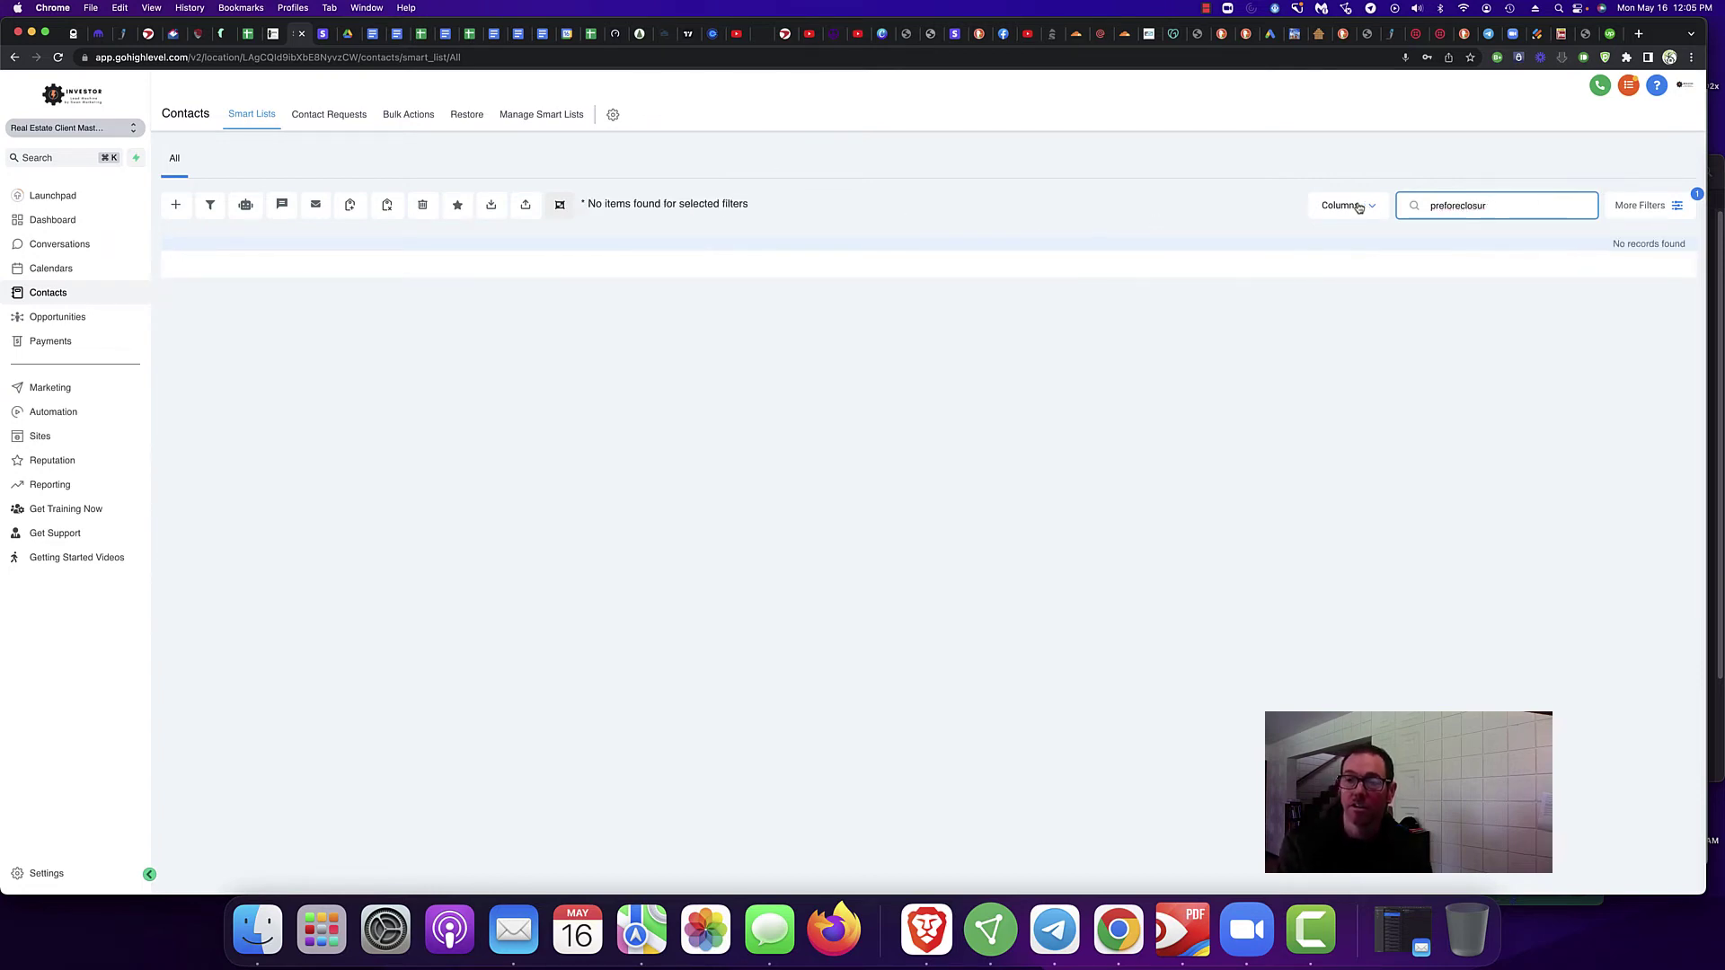
key(BackSpace)
key(BackSpace)
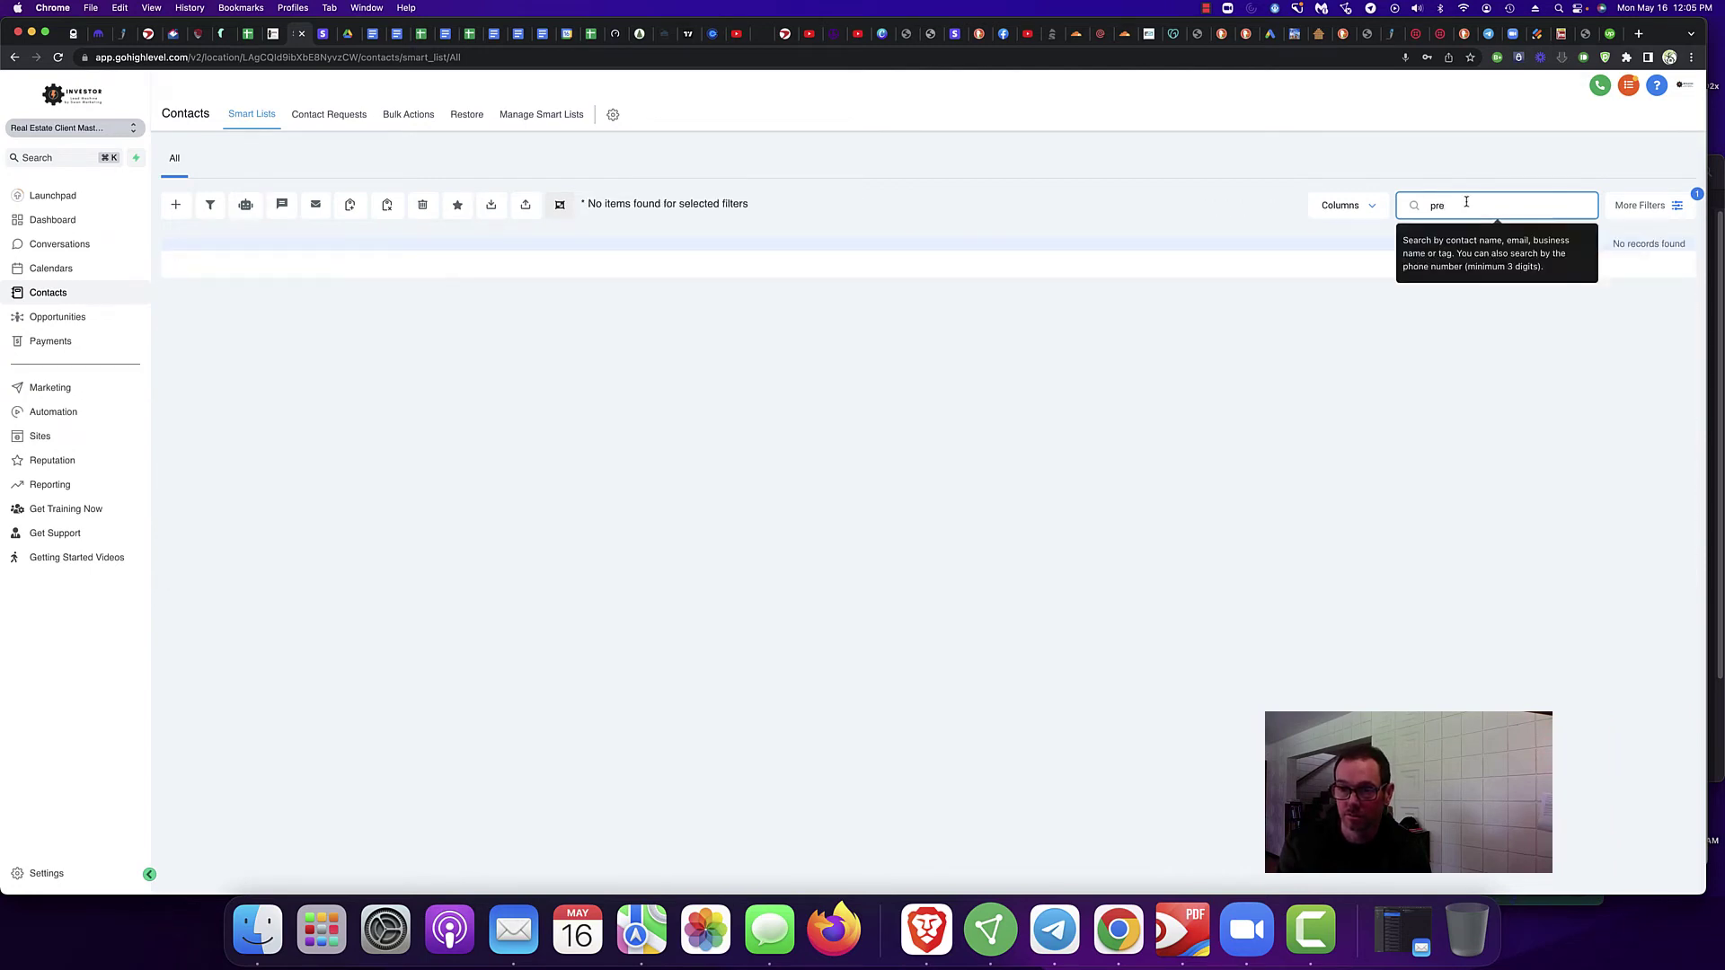
key(BackSpace)
key(BackSpace)
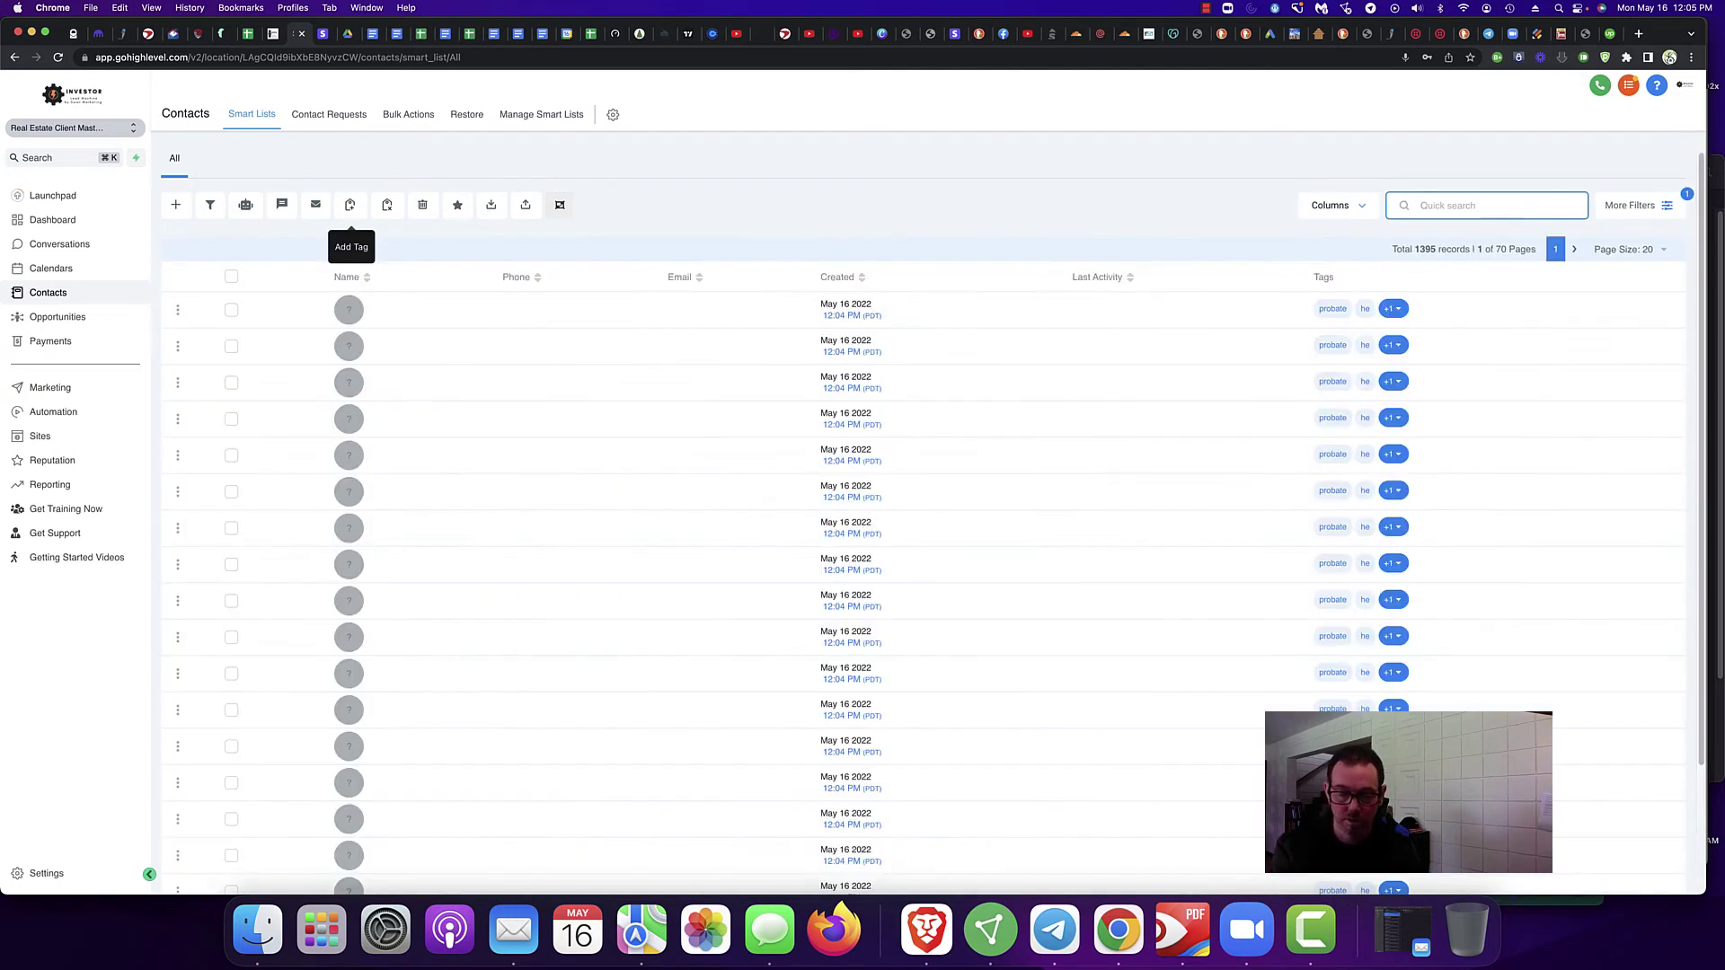
text(tired)
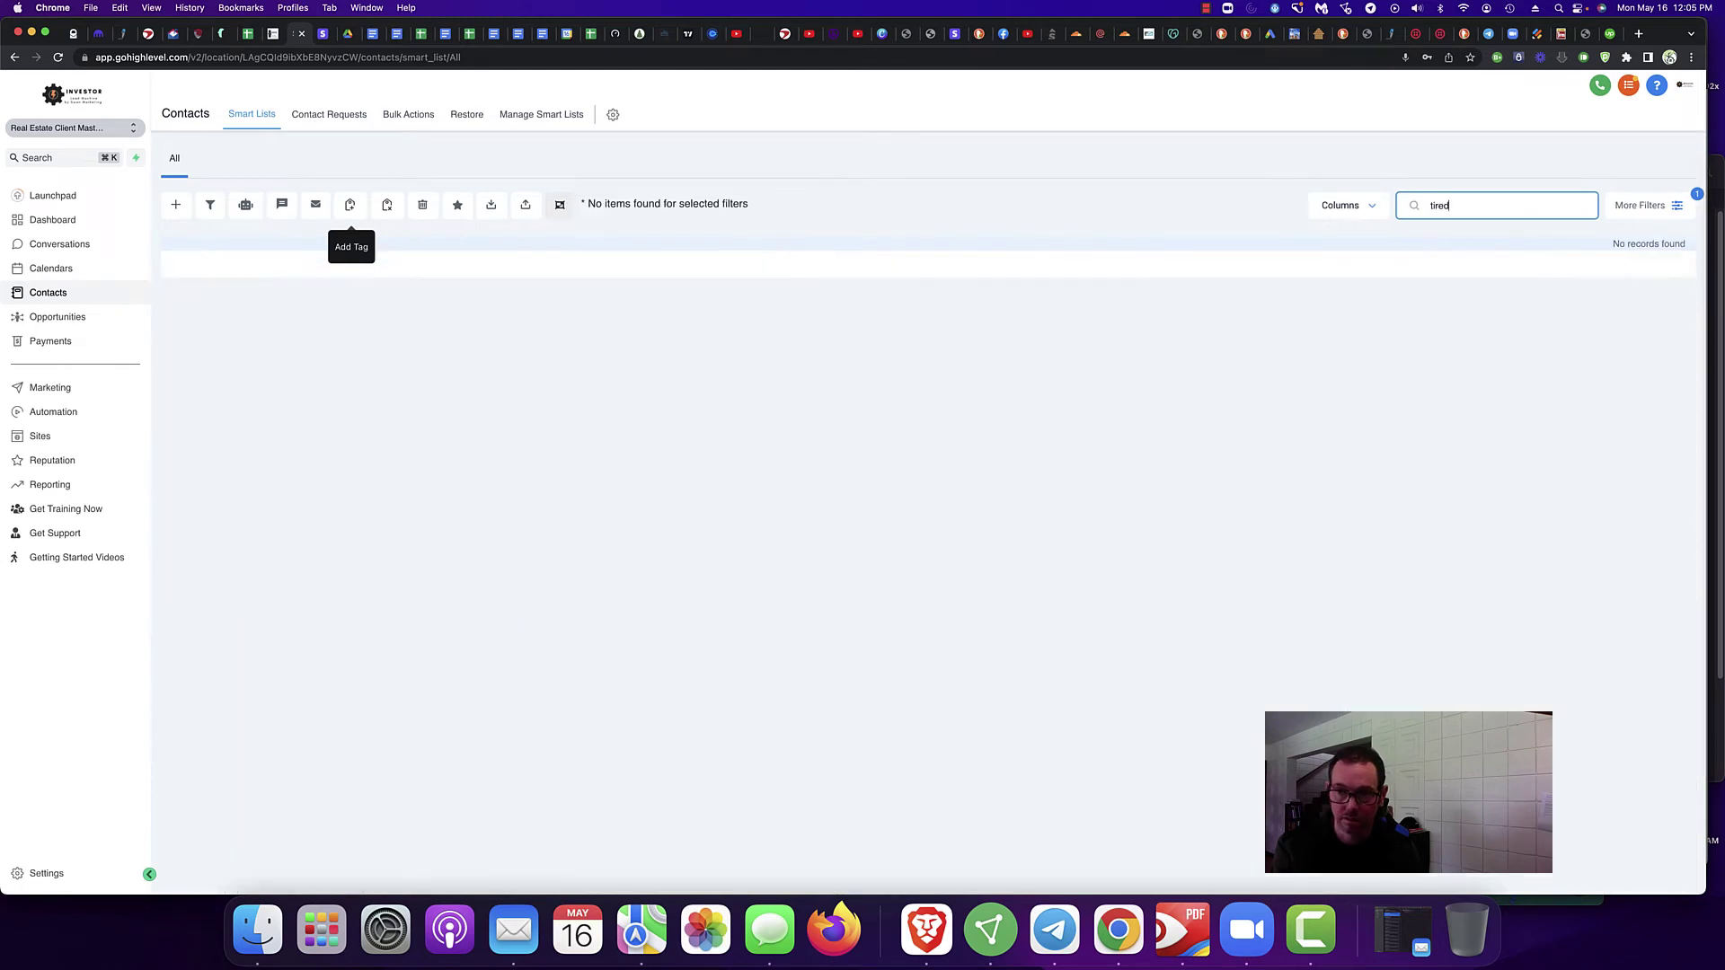
text(landlord)
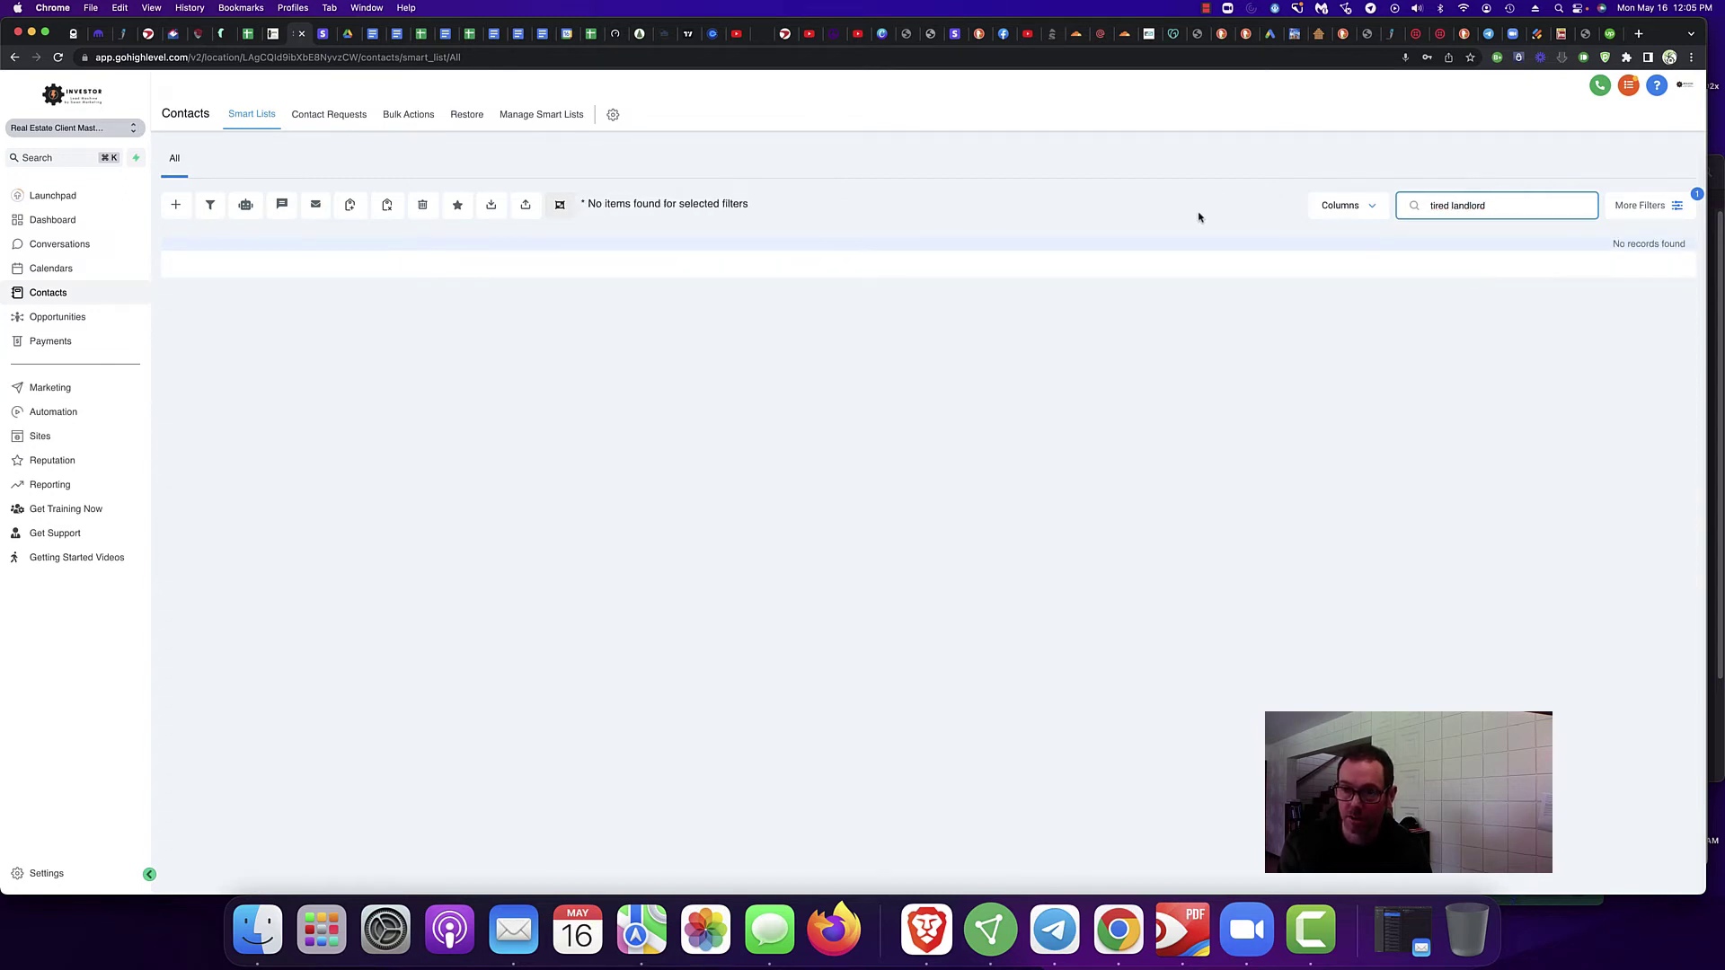
Step: Replace the search with 'vacant' and view the active import batch filter
click(1198, 217)
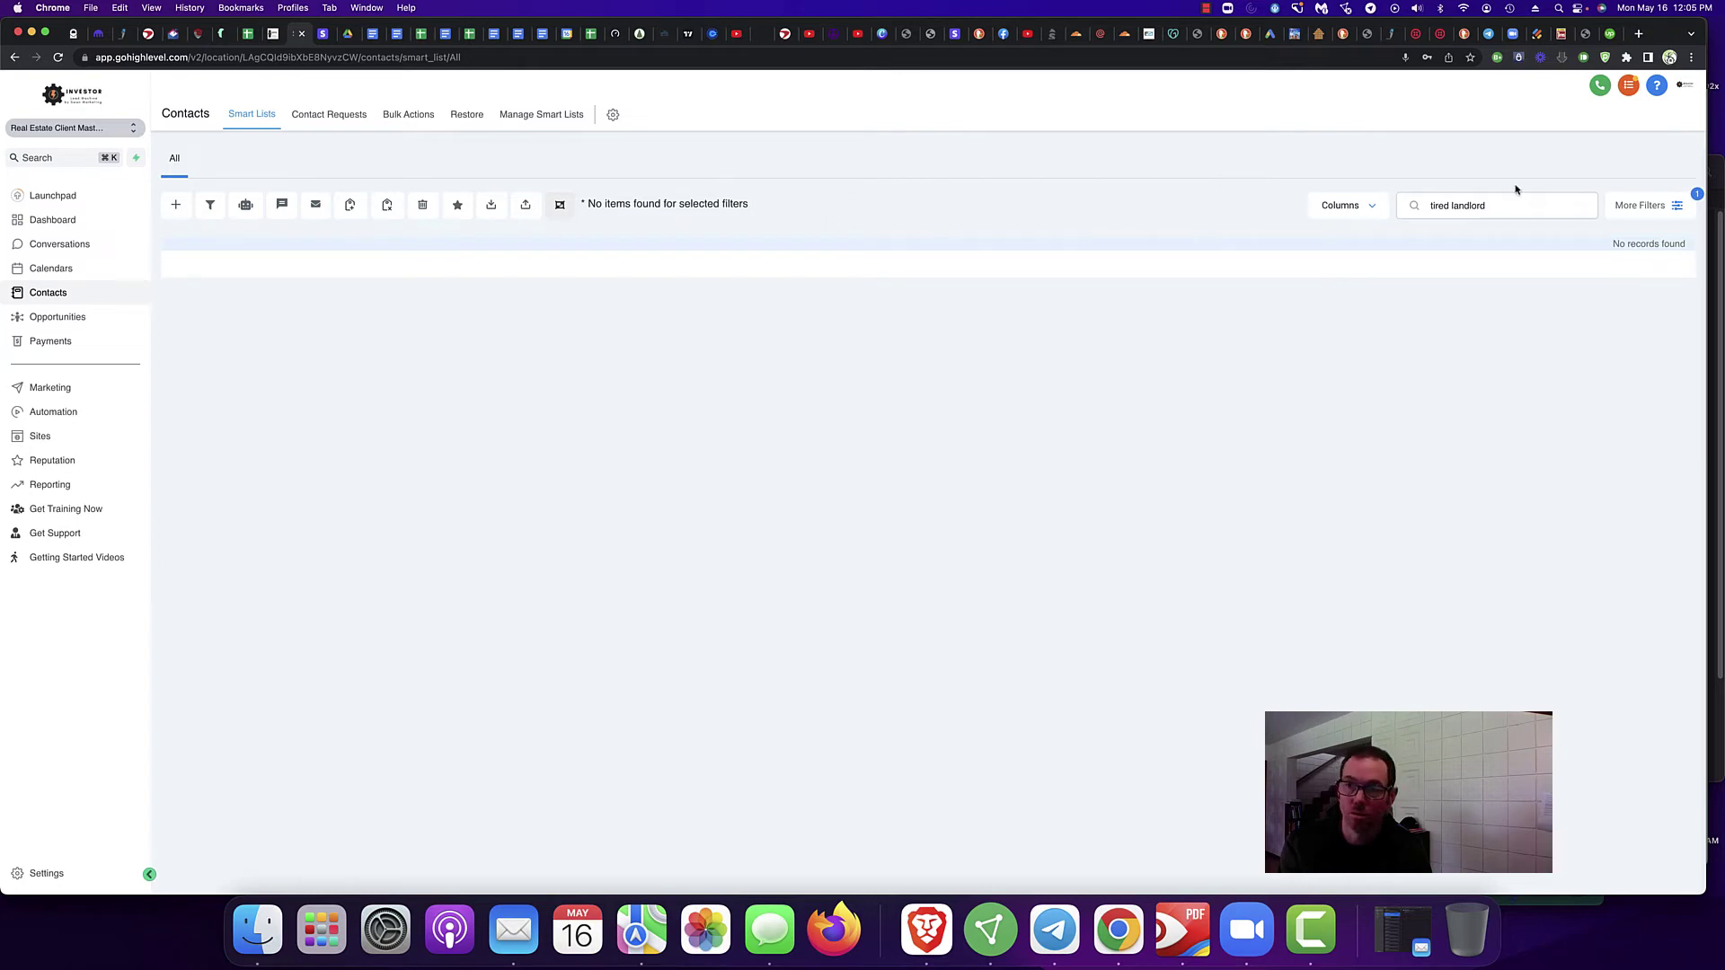
triple_click(1505, 211)
text(va)
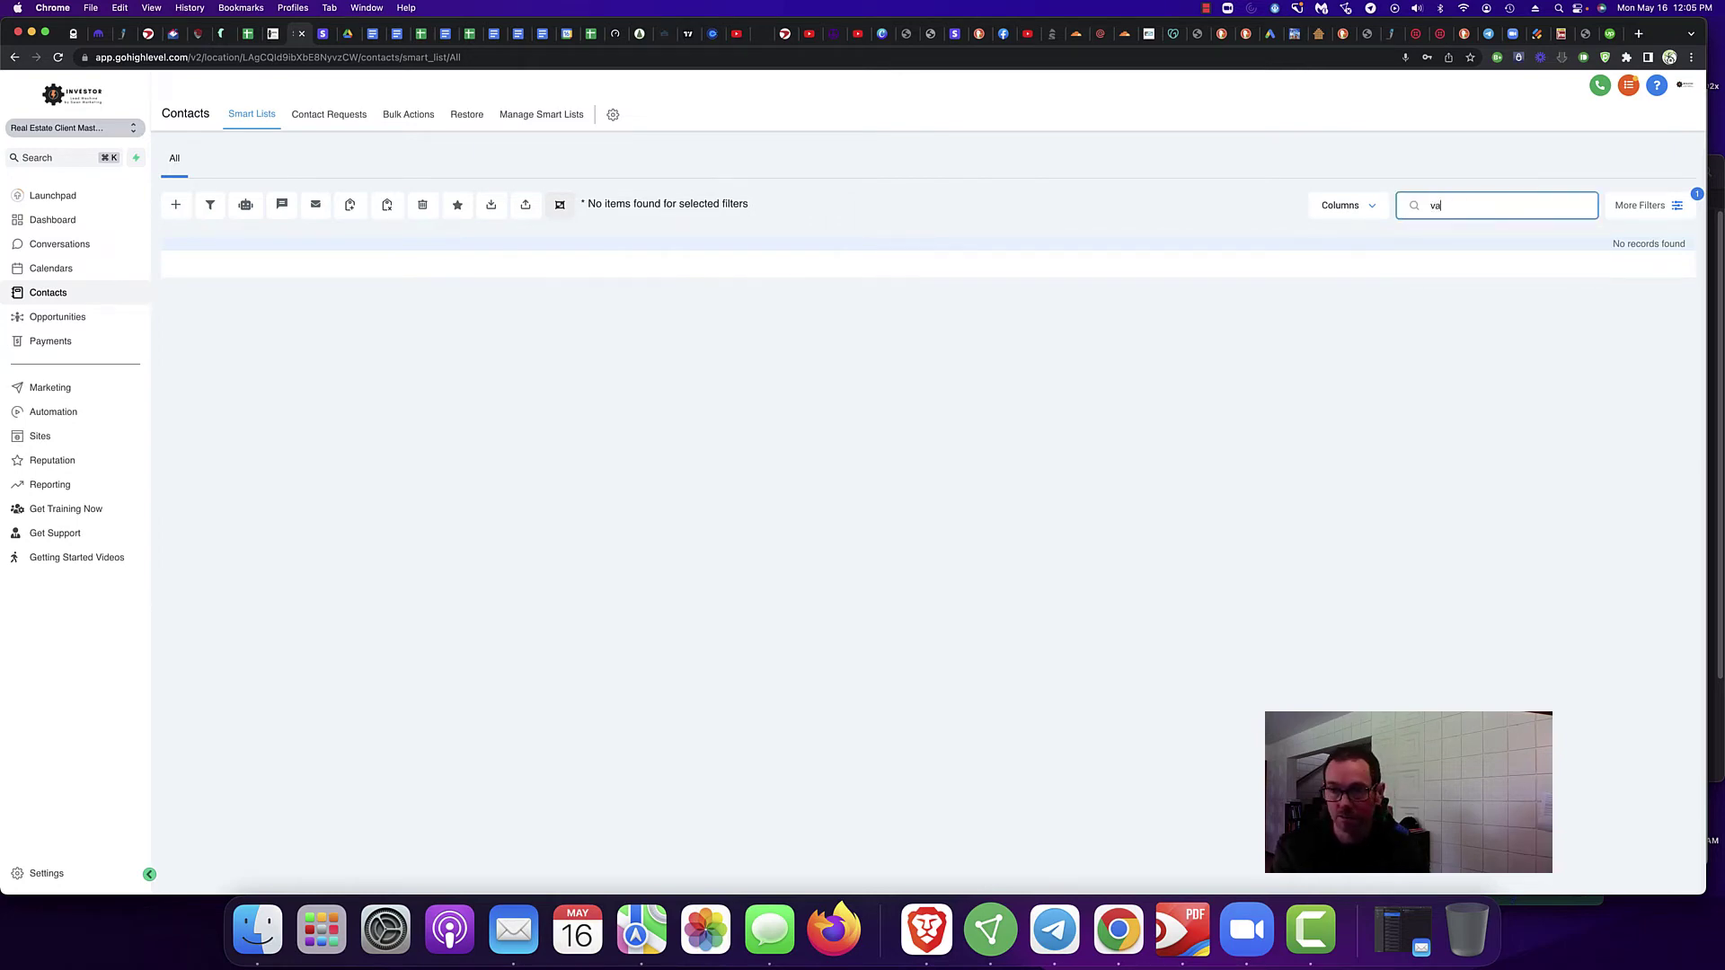
text(cant)
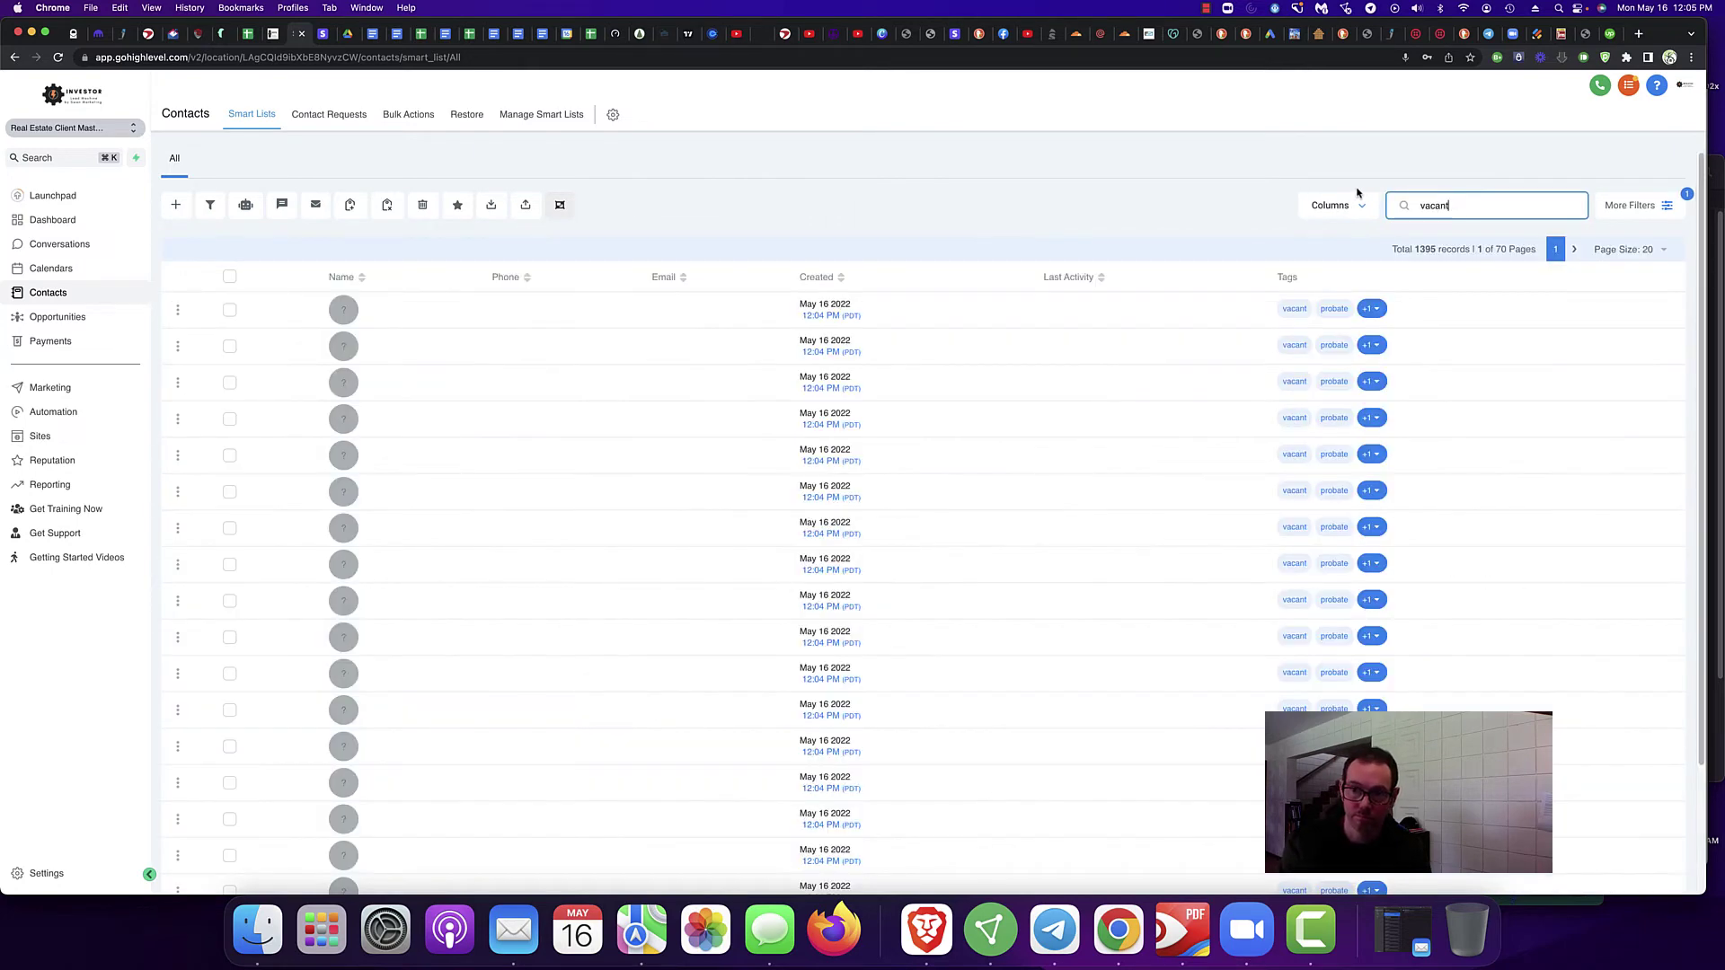
scroll(1339, 420, down, 3)
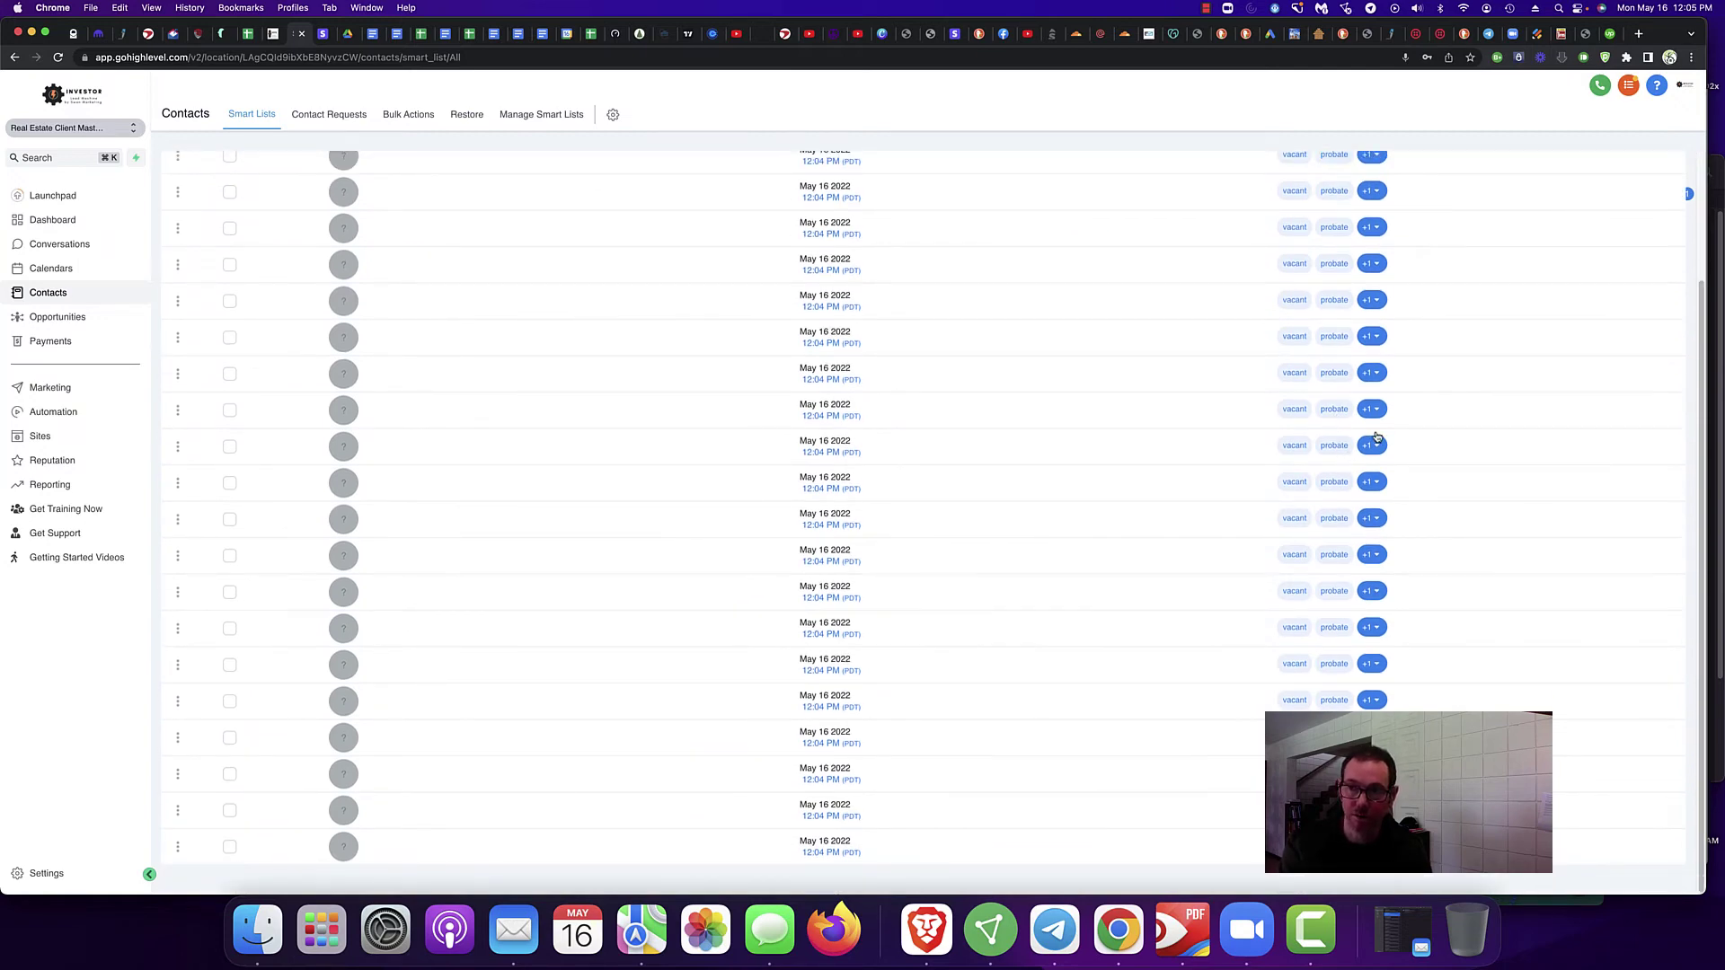
scroll(1375, 449, up, 3)
click(1662, 205)
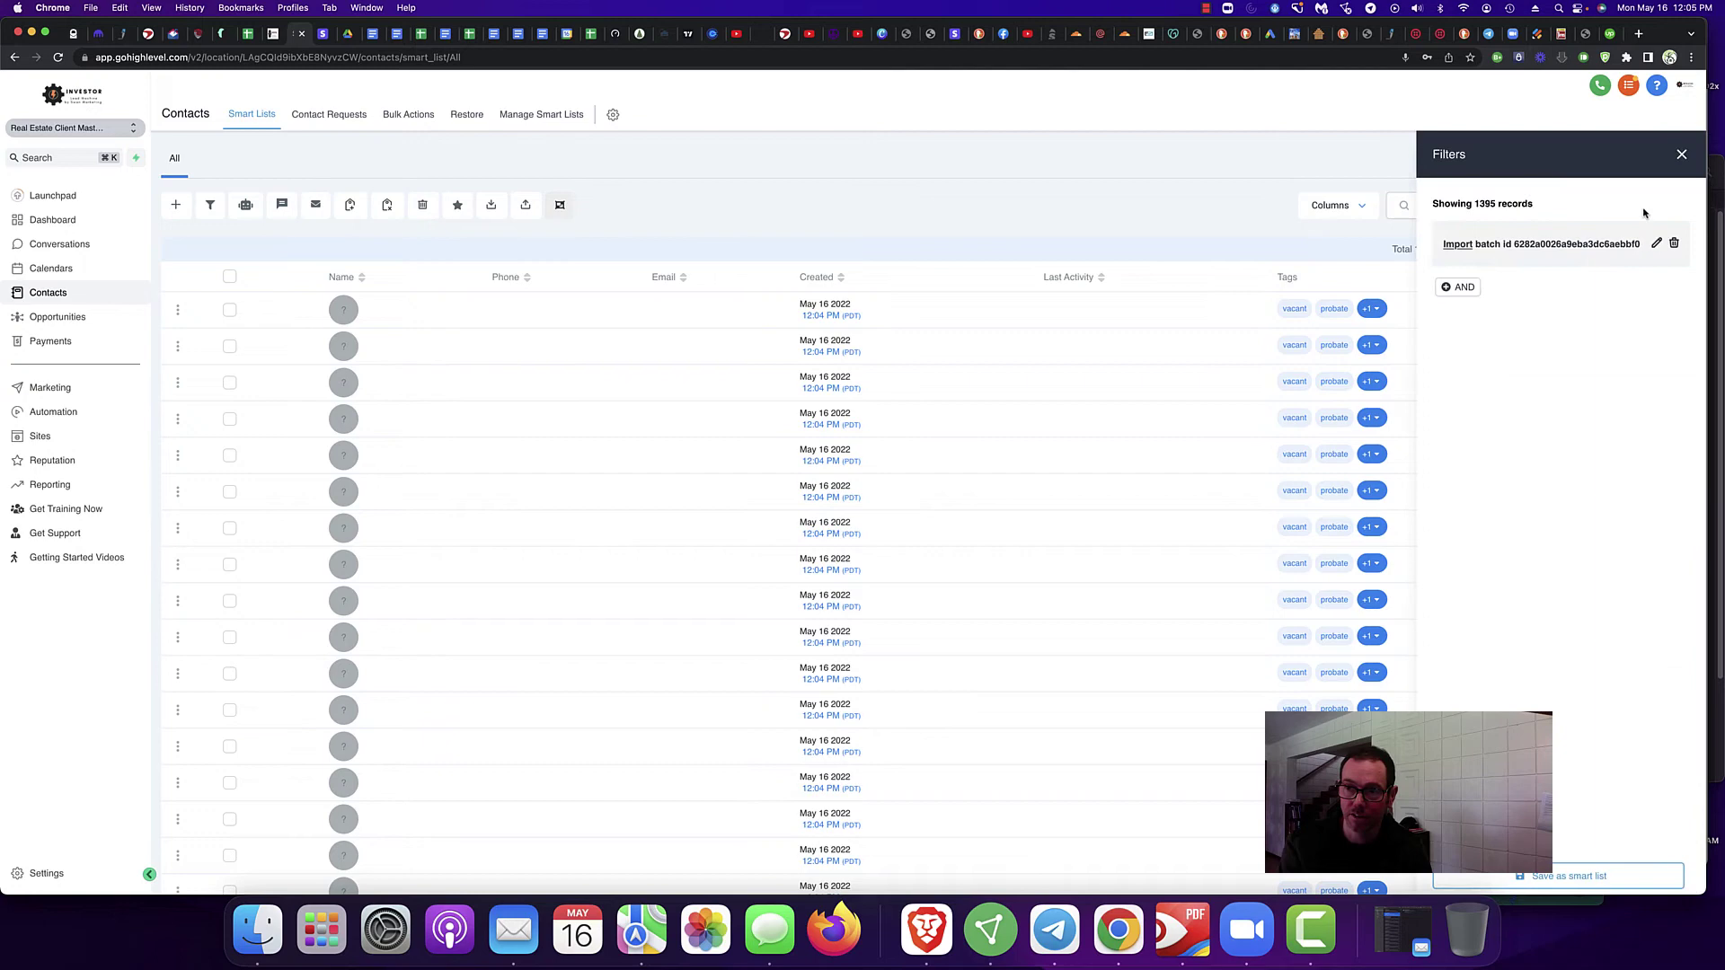
Step: Delete the import batch filter and scroll the filter fields down to Attribution
click(1676, 245)
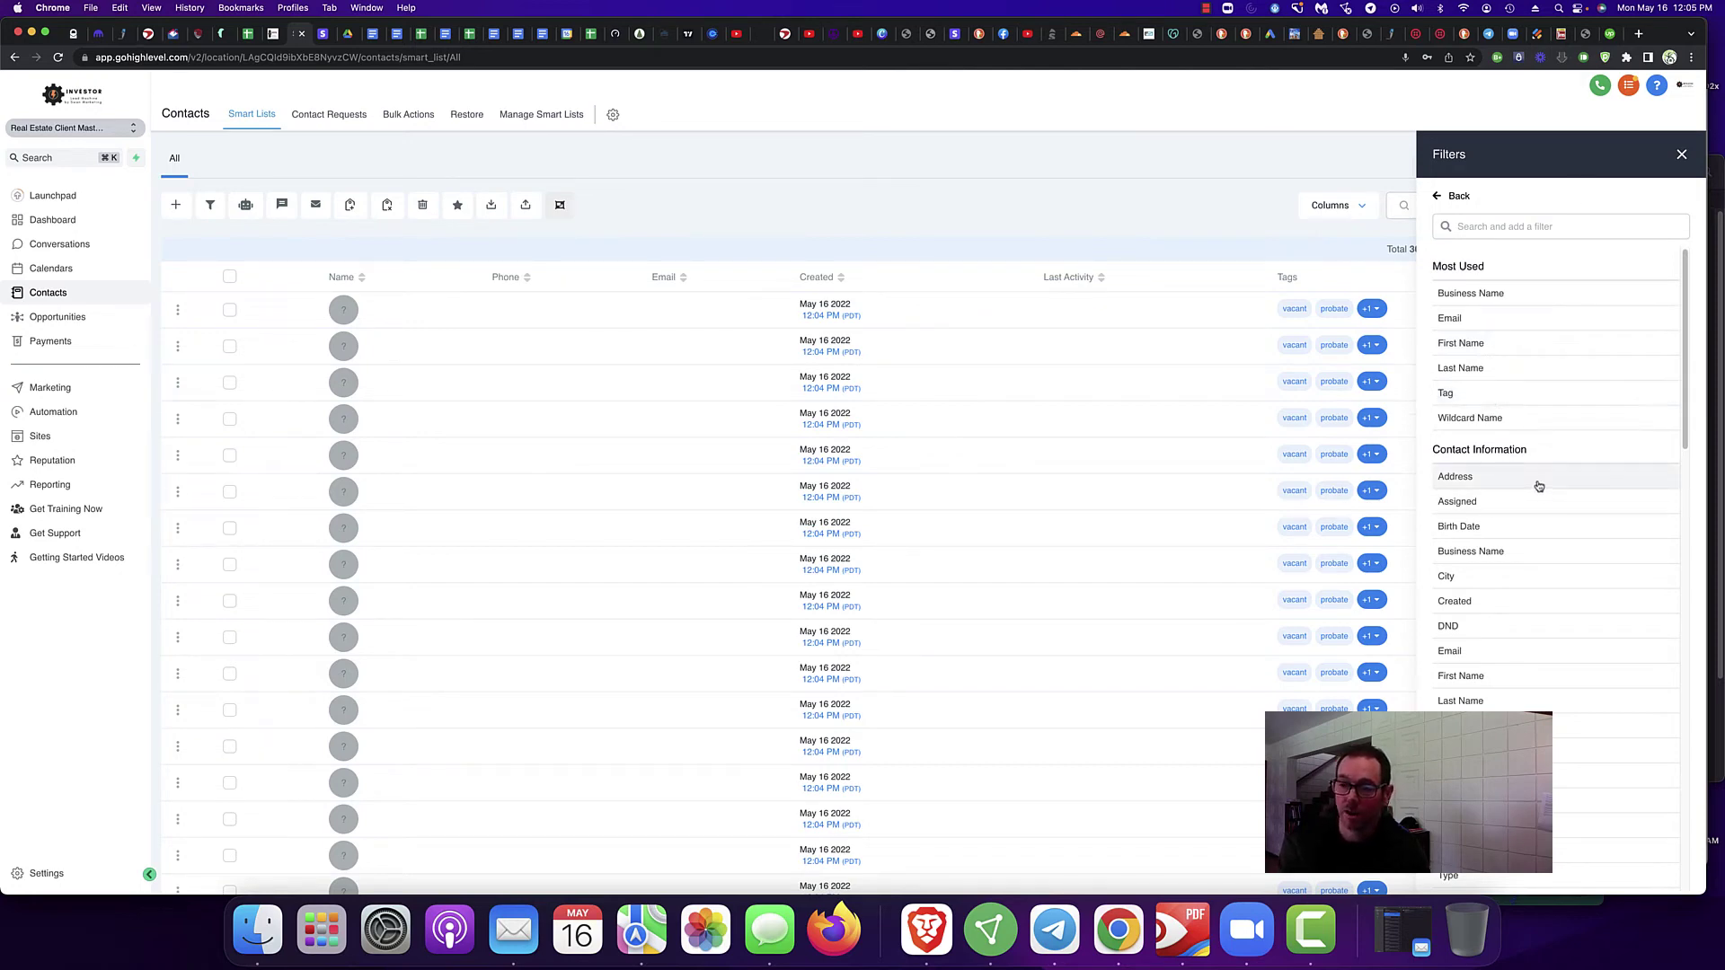
scroll(1524, 626, down, 3)
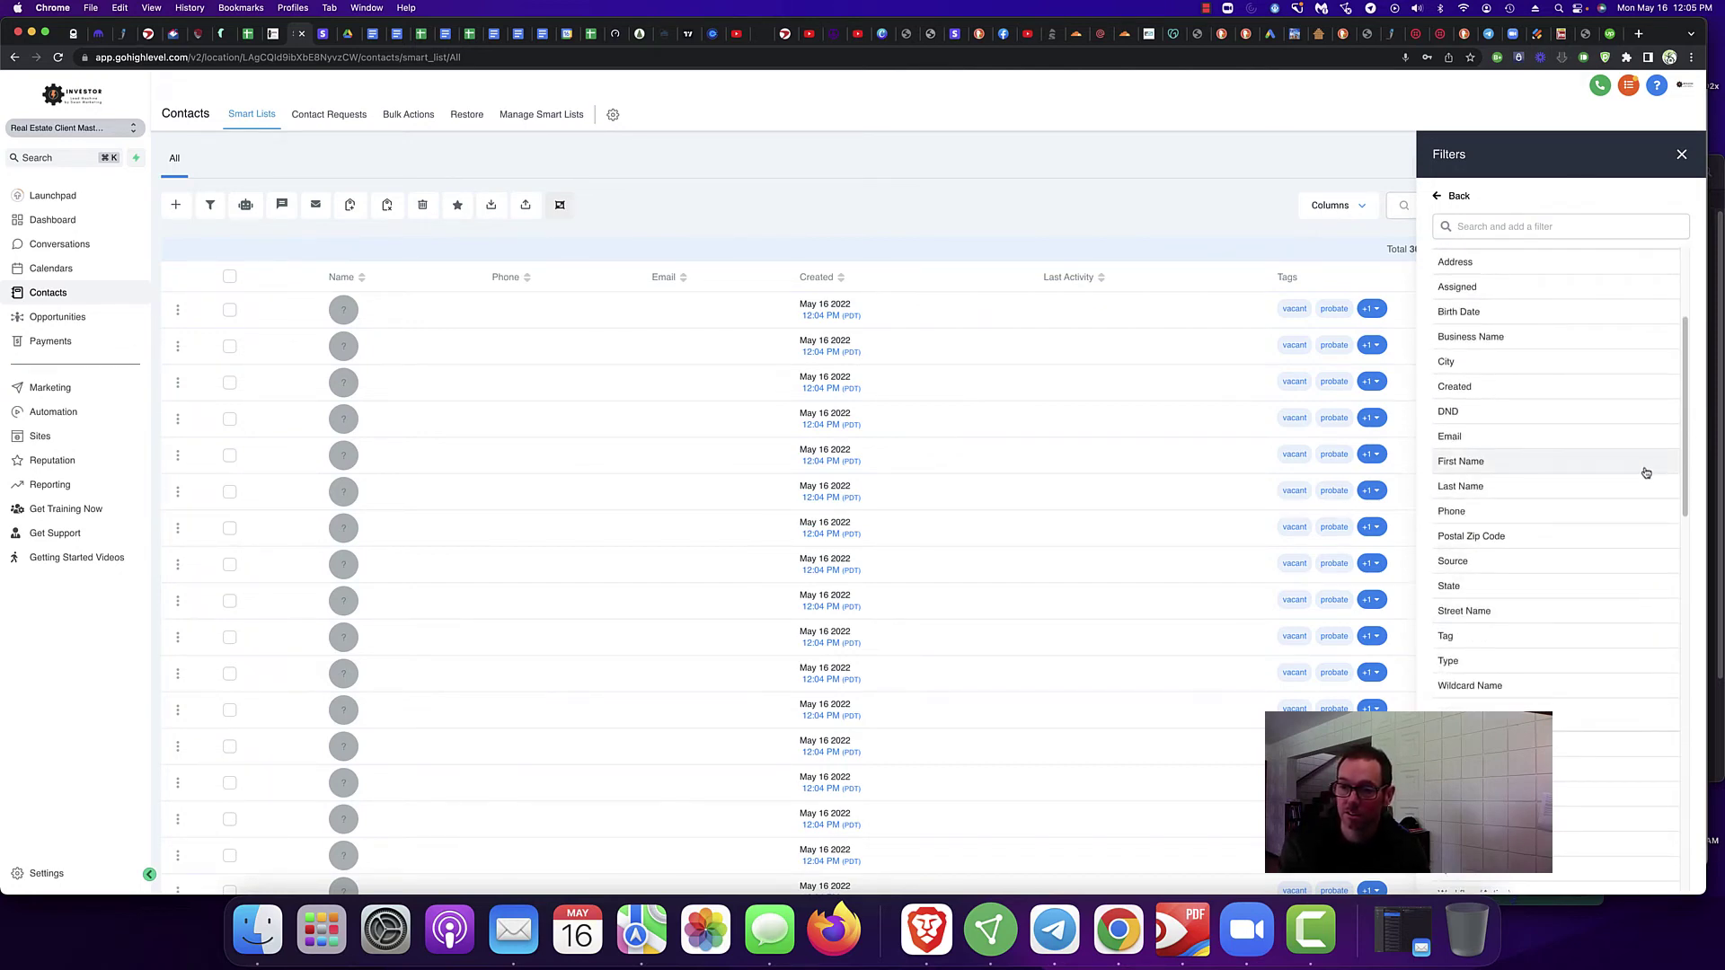
scroll(1527, 495, down, 2)
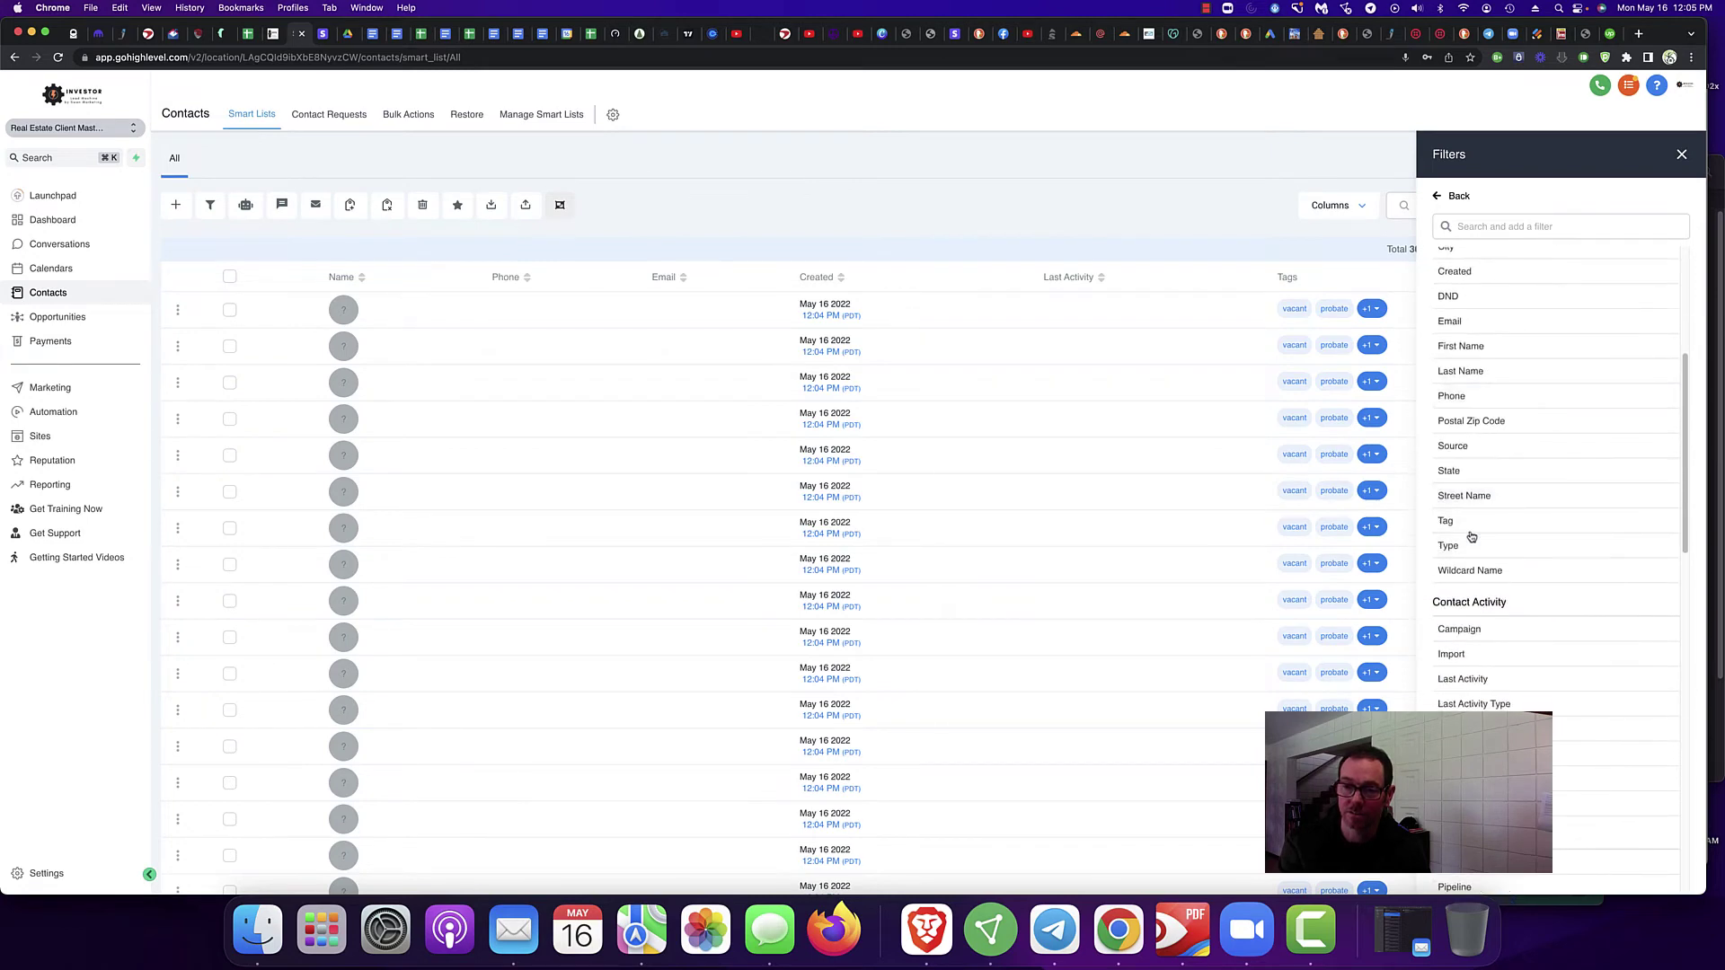
scroll(1608, 575, down, 3)
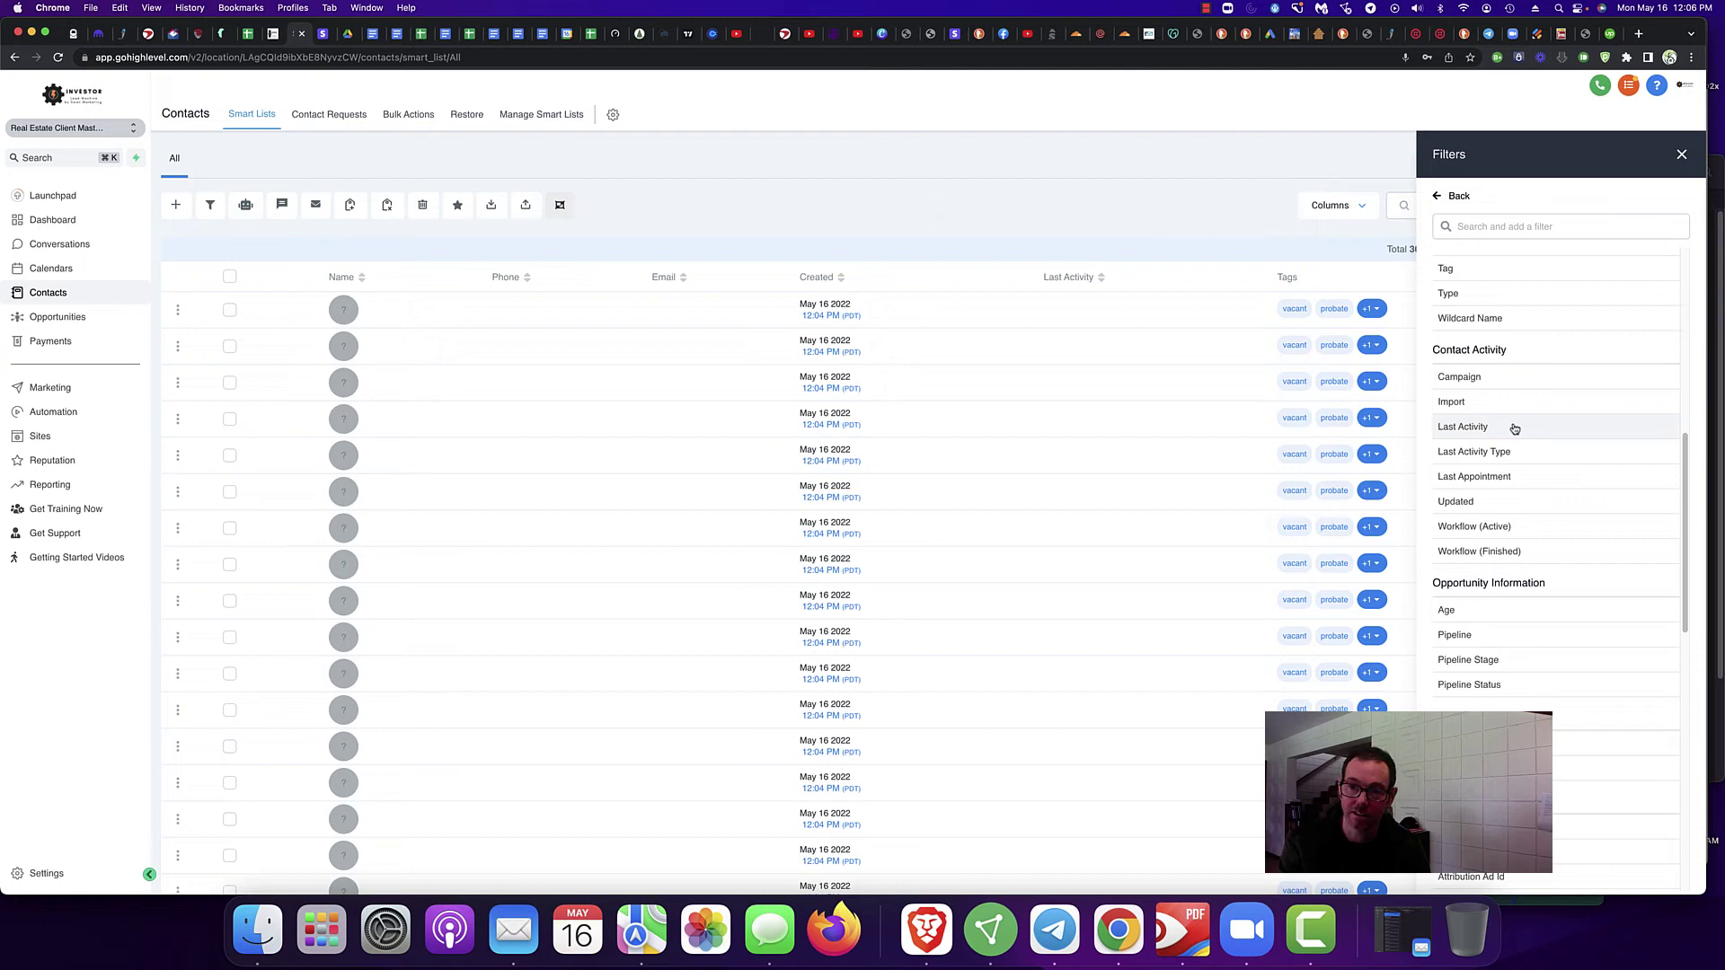
scroll(1563, 548, down, 2)
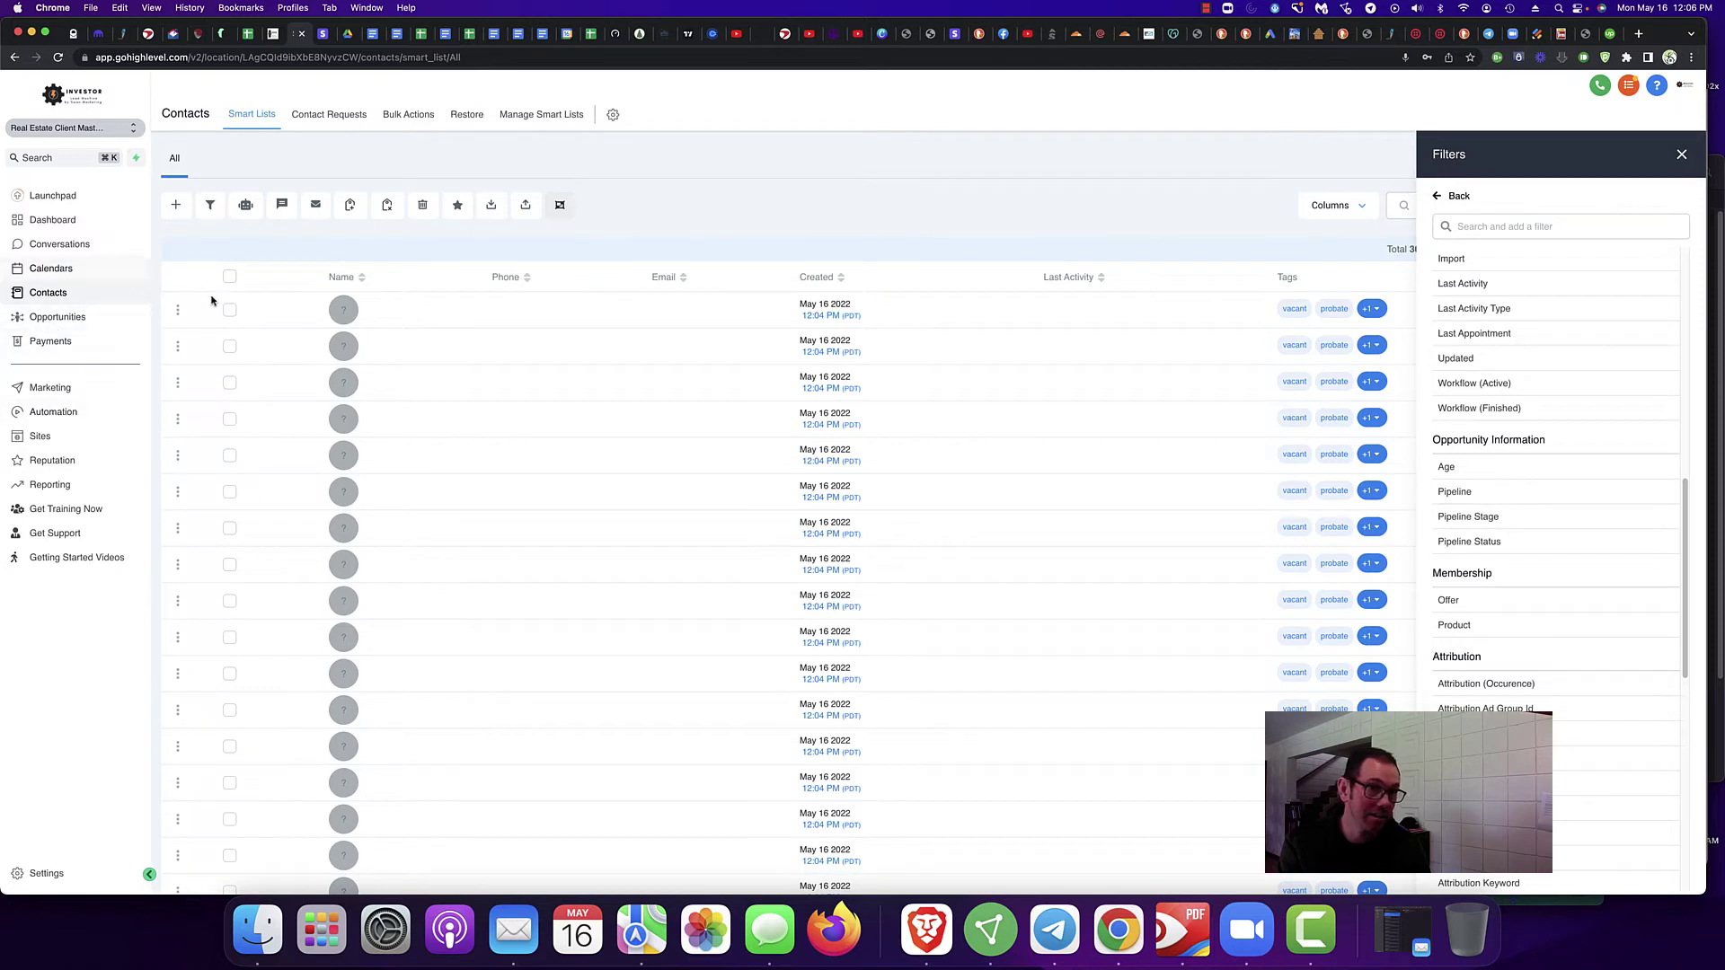
Step: Show My Pipeline on the Opportunities board, with stages New Leads through Offer Accepted
click(68, 318)
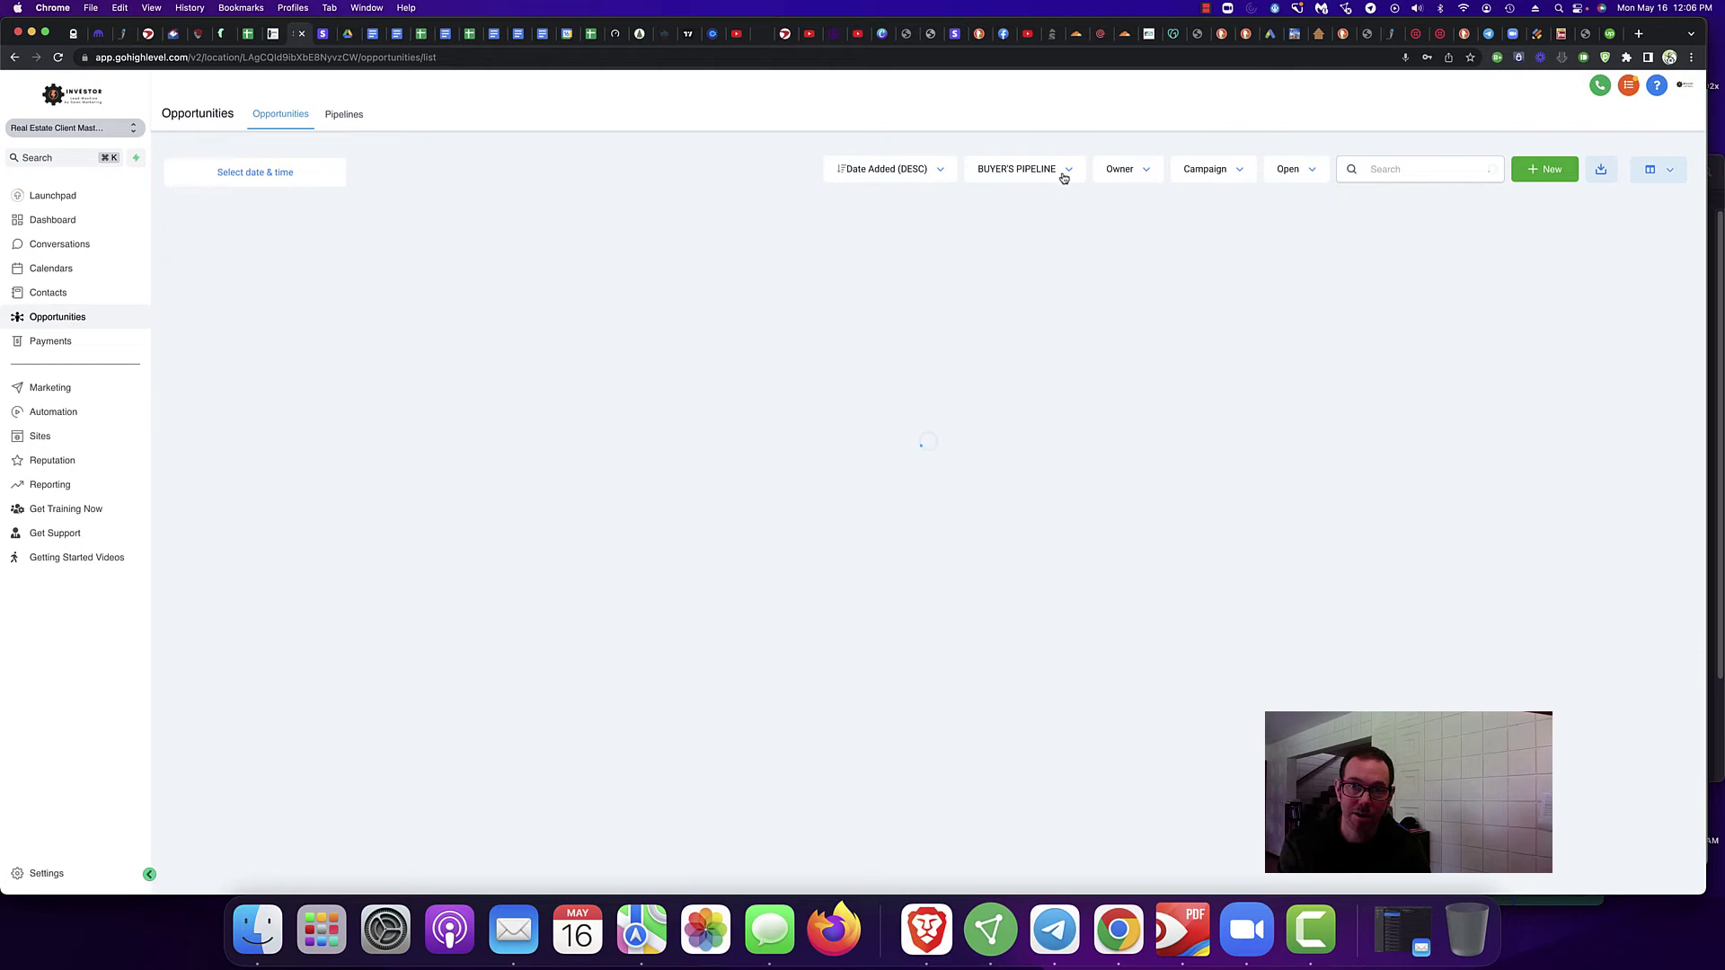
click(1064, 176)
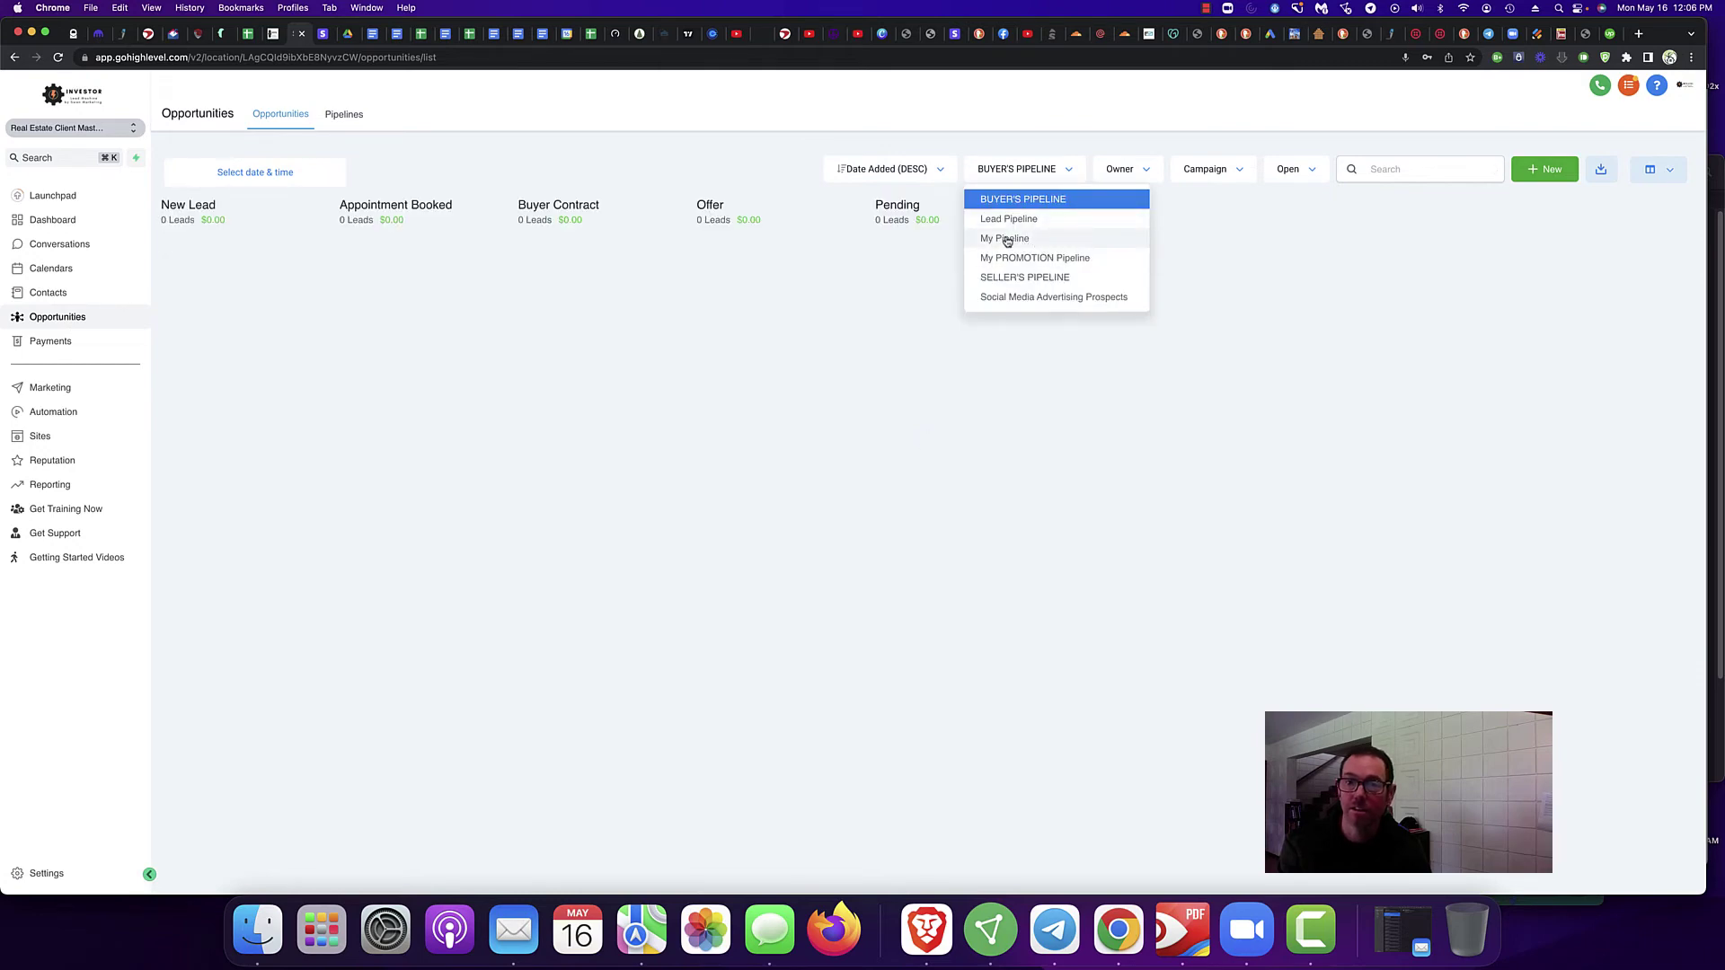
click(1007, 241)
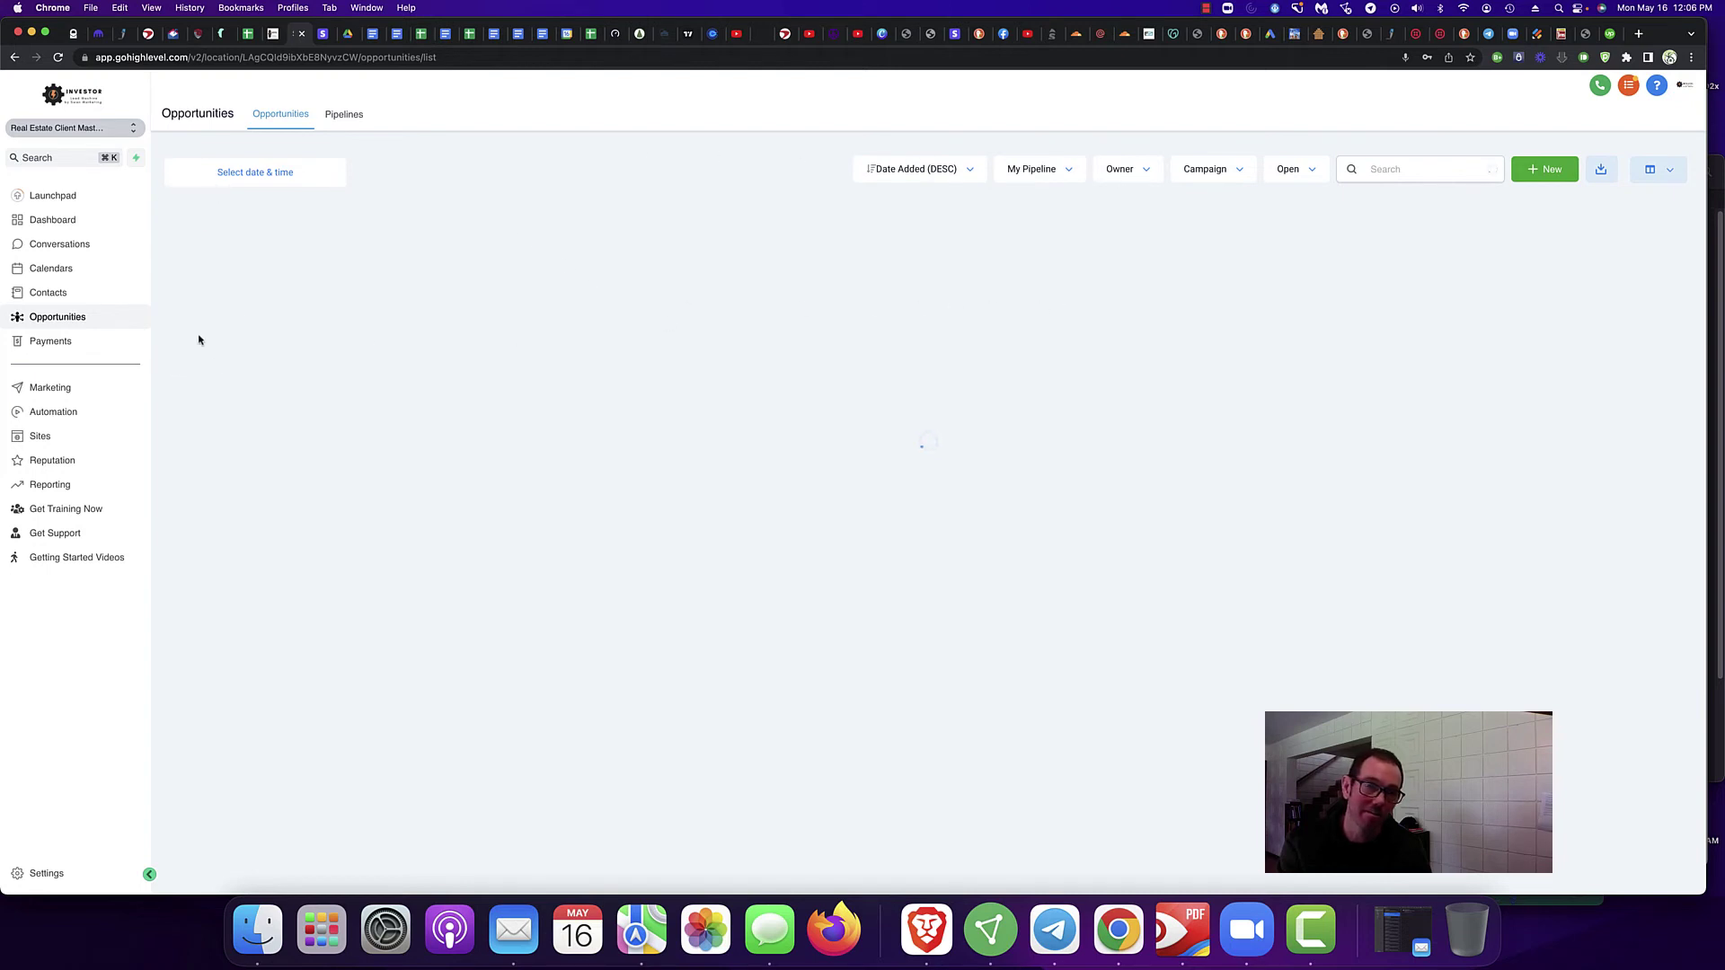
click(1065, 171)
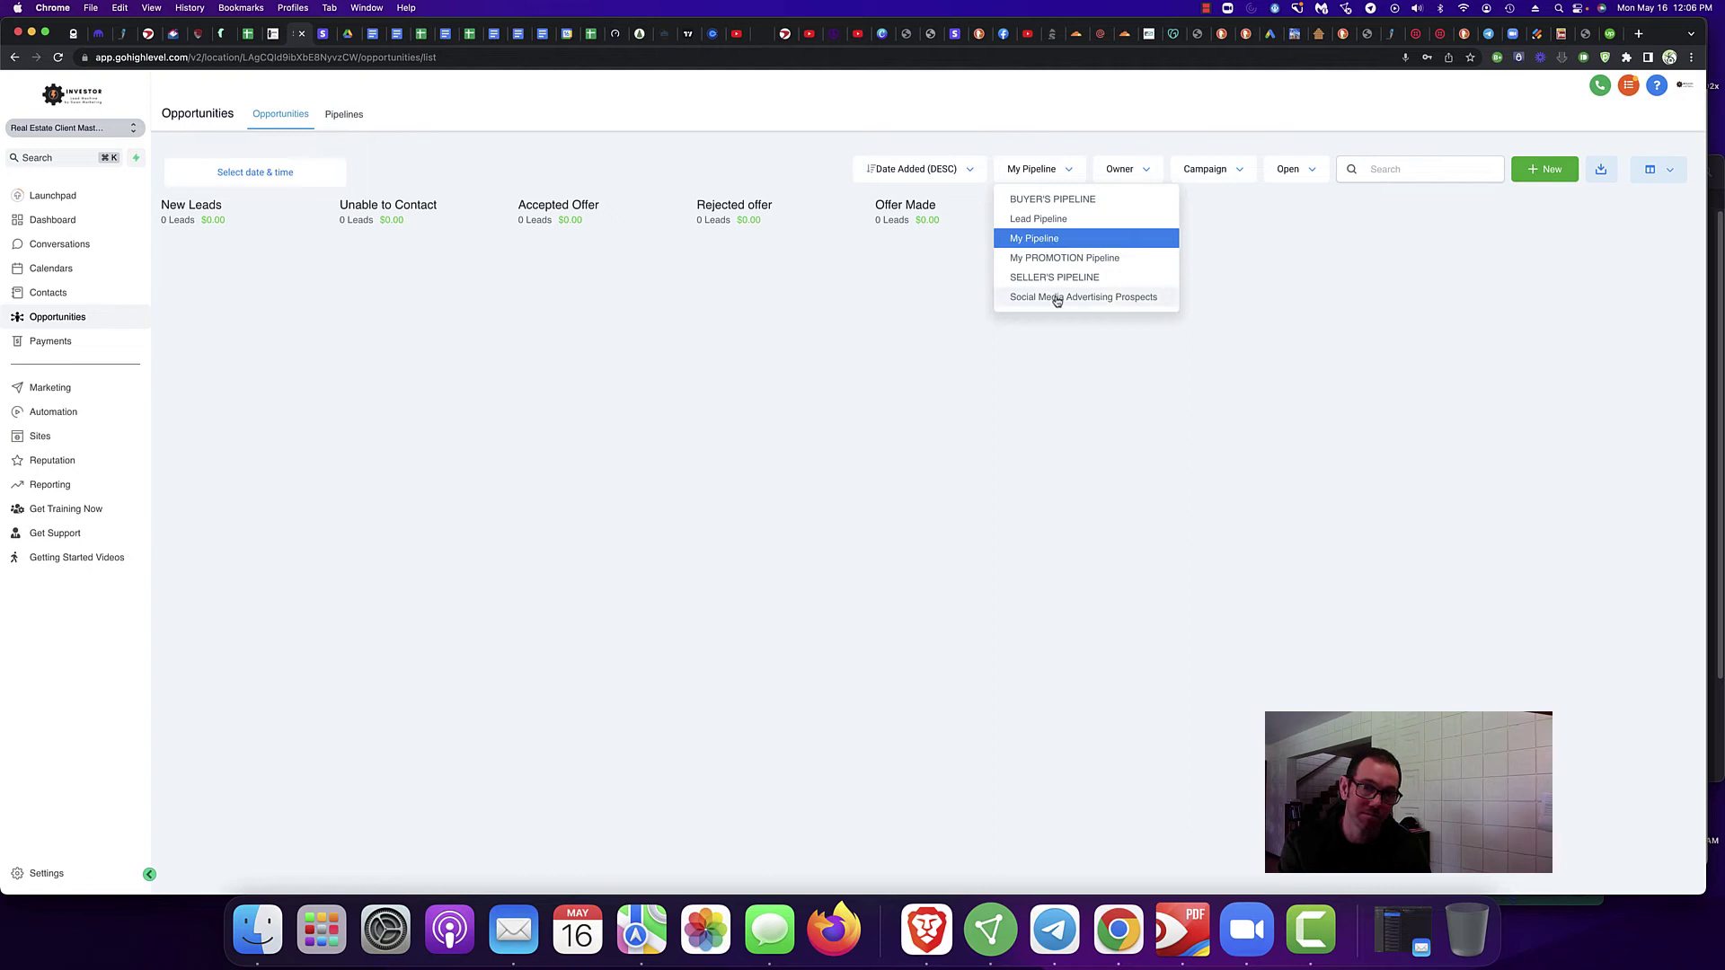
click(435, 324)
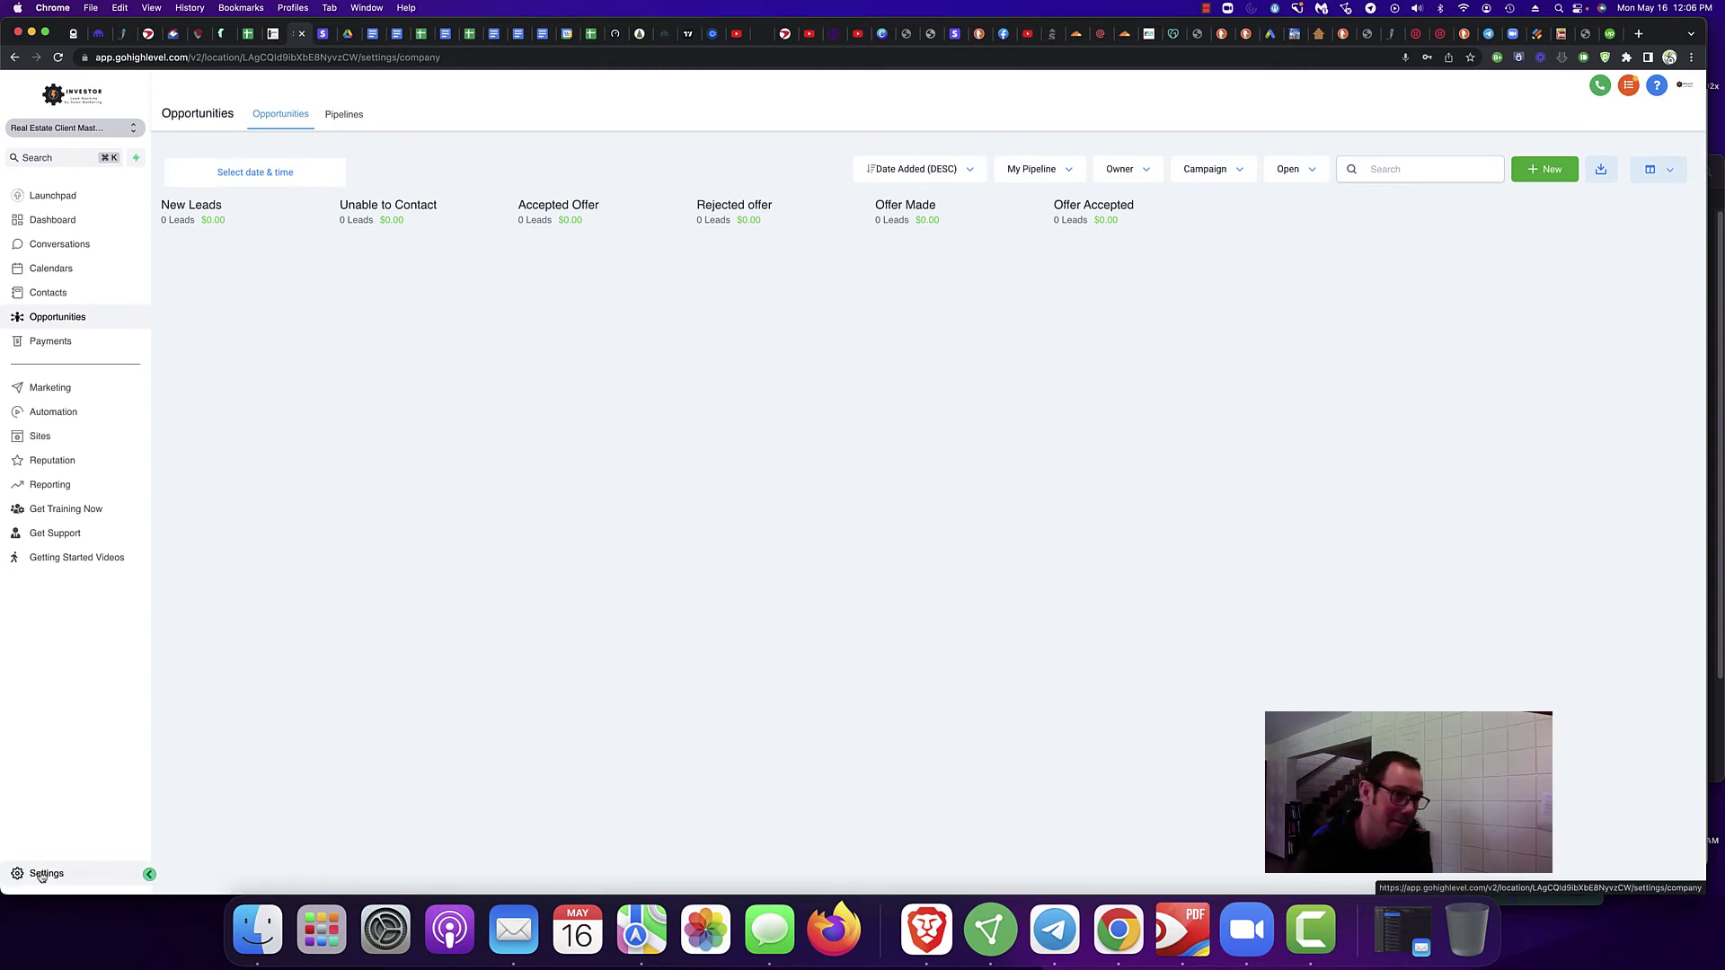
Step: Add a stage to My Pipeline in Settings, discard it unsaved, and return to Opportunities
click(44, 874)
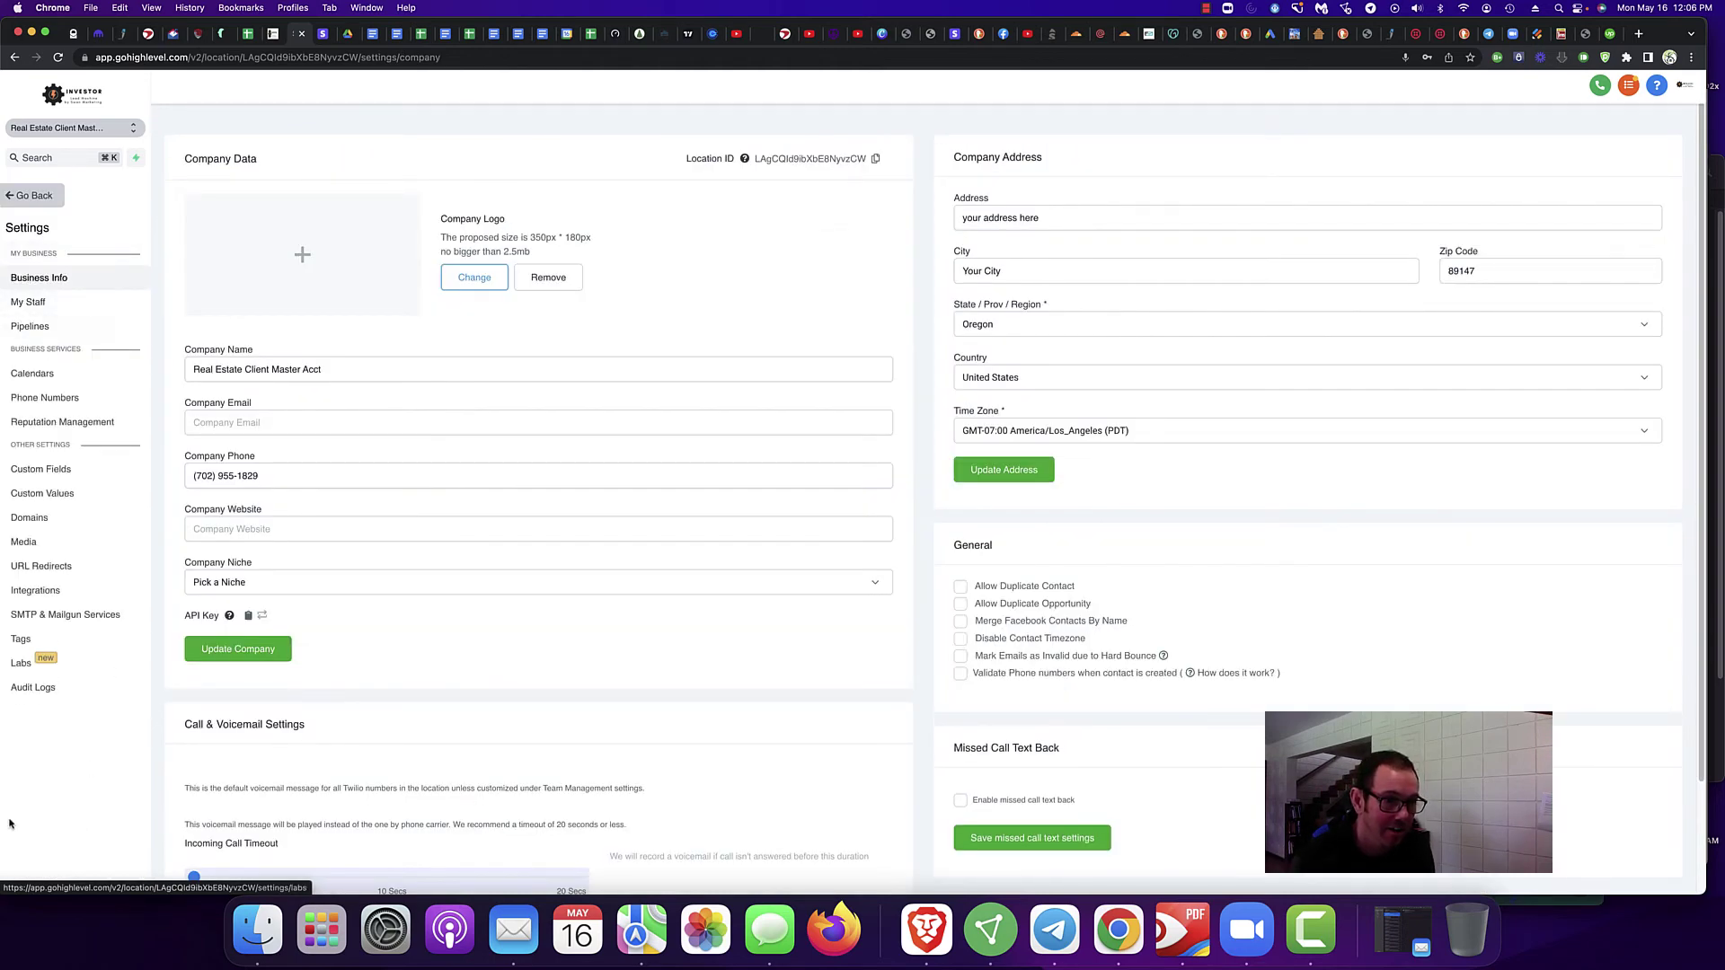
click(31, 326)
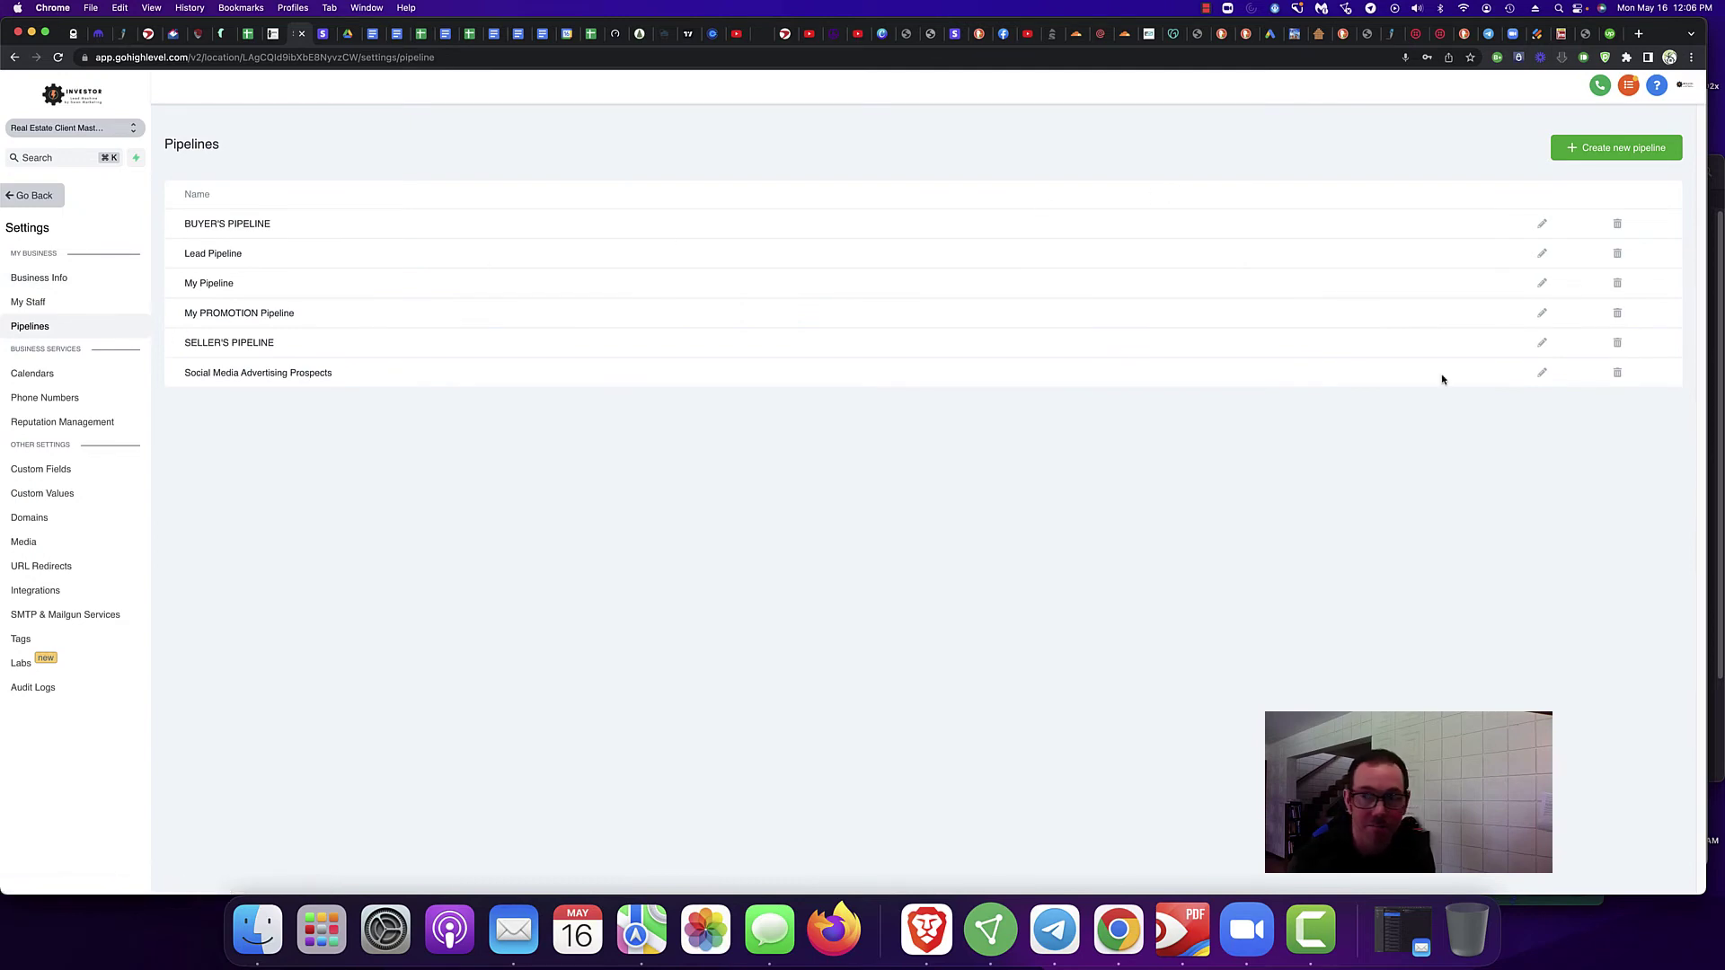
click(1542, 283)
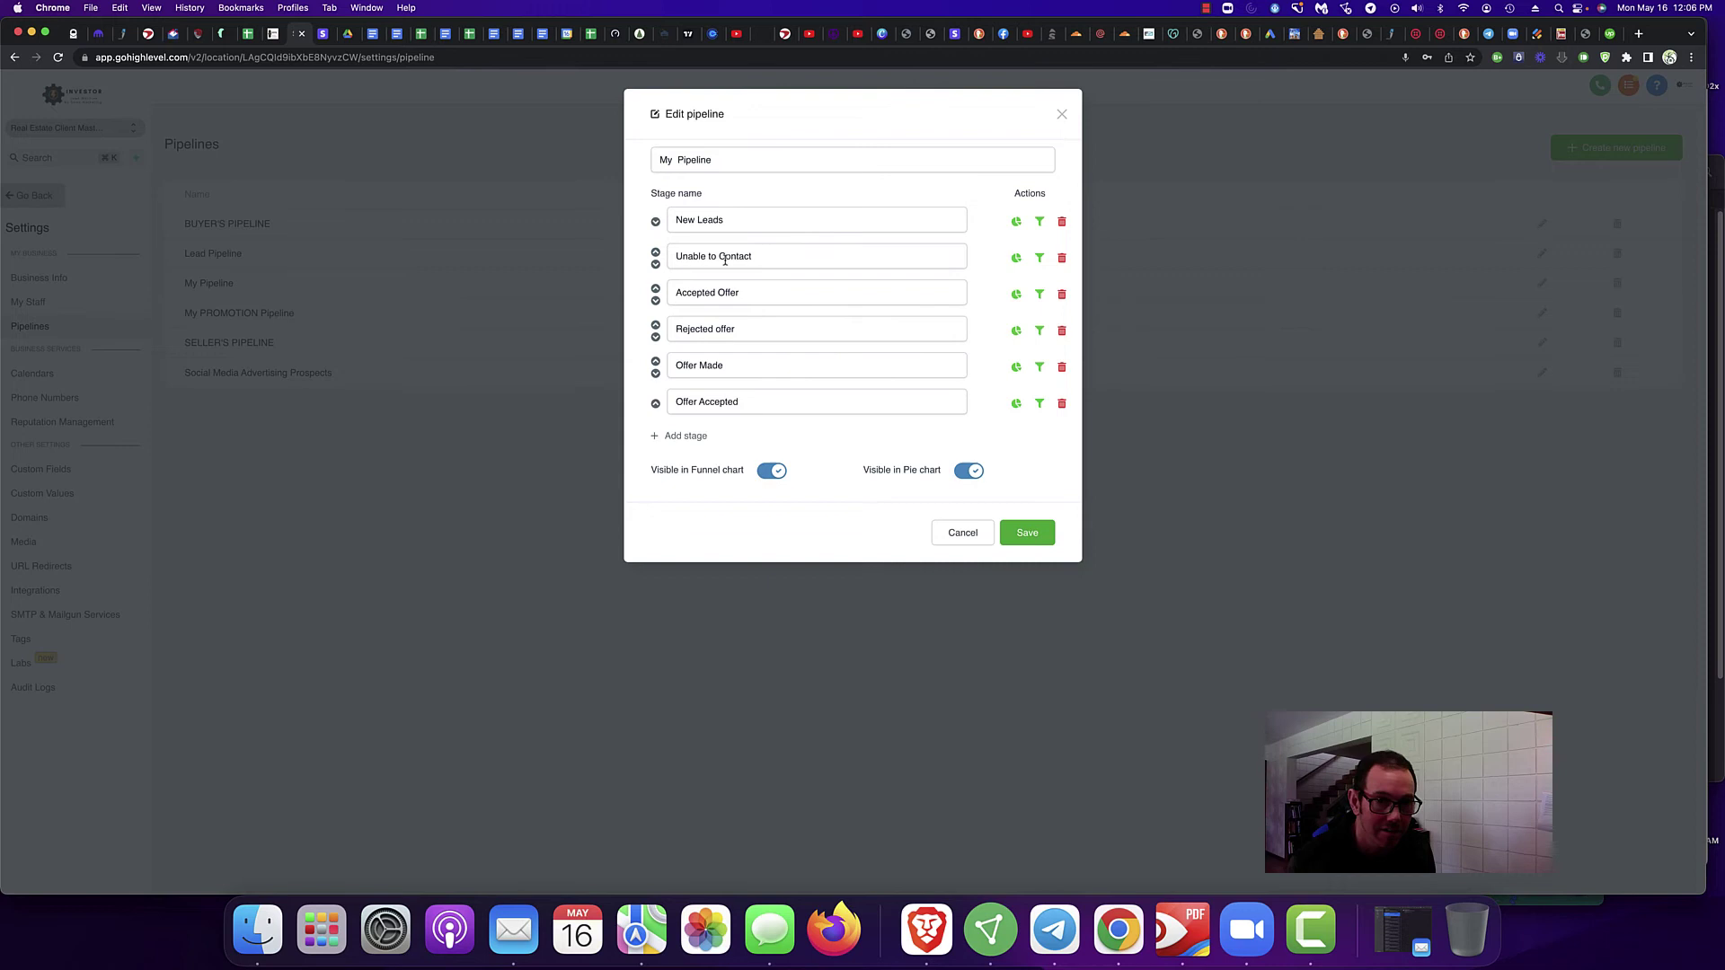
click(686, 436)
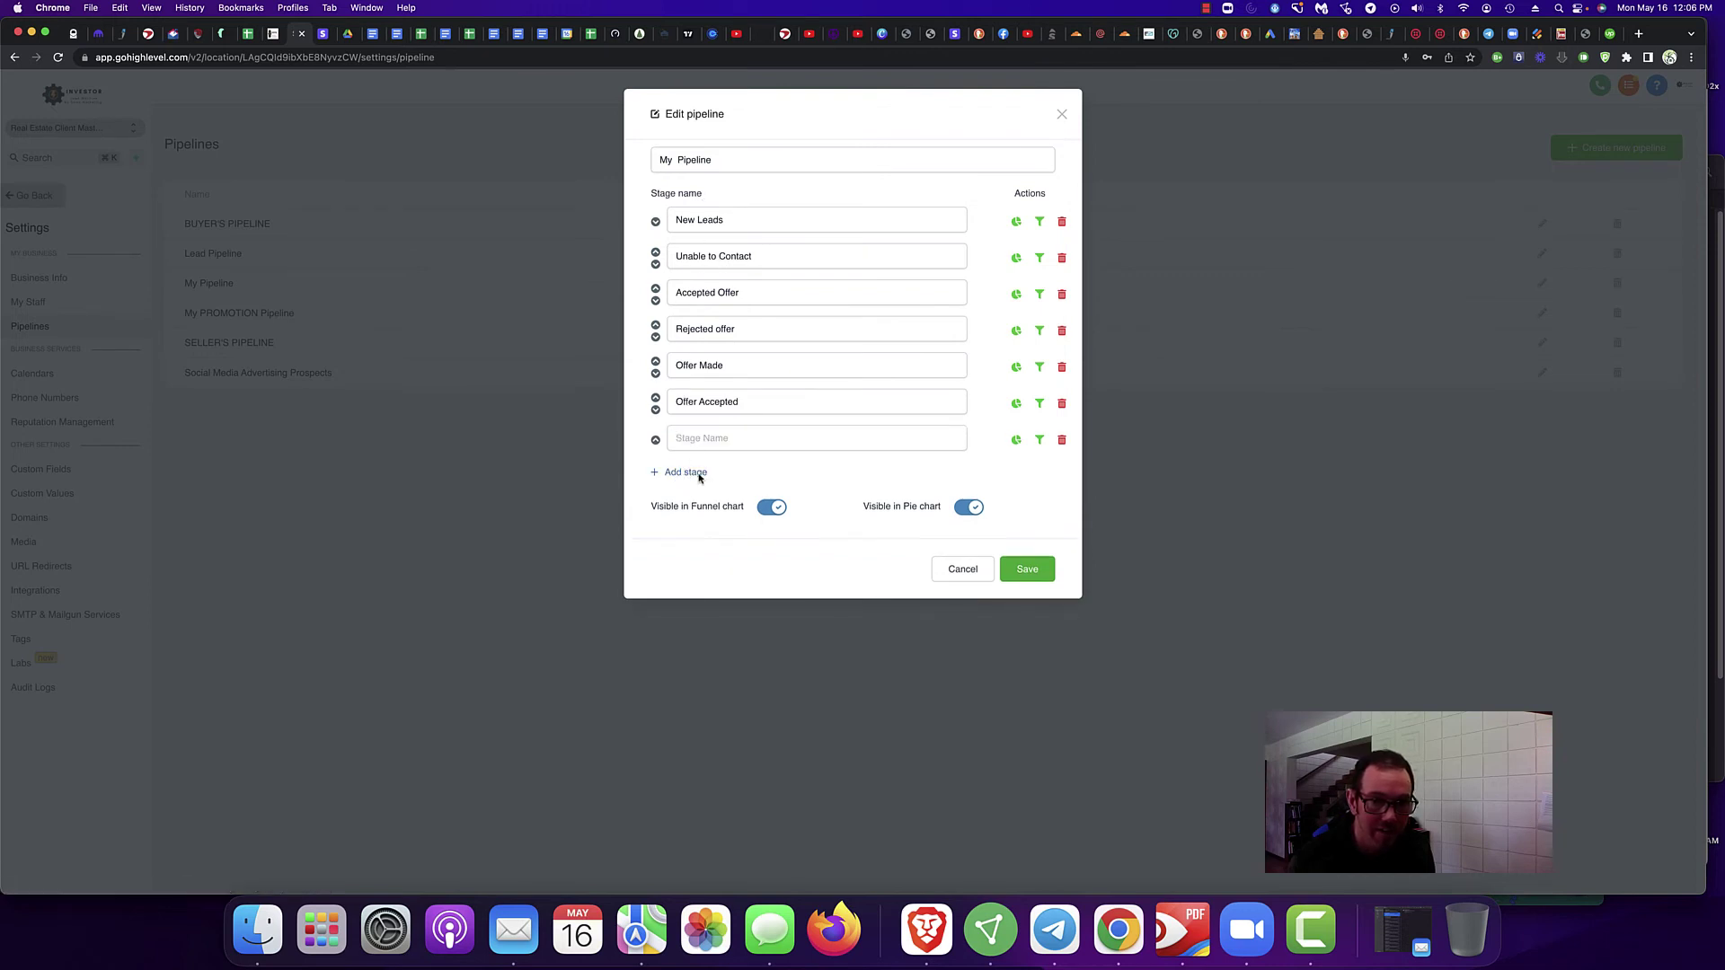
click(965, 573)
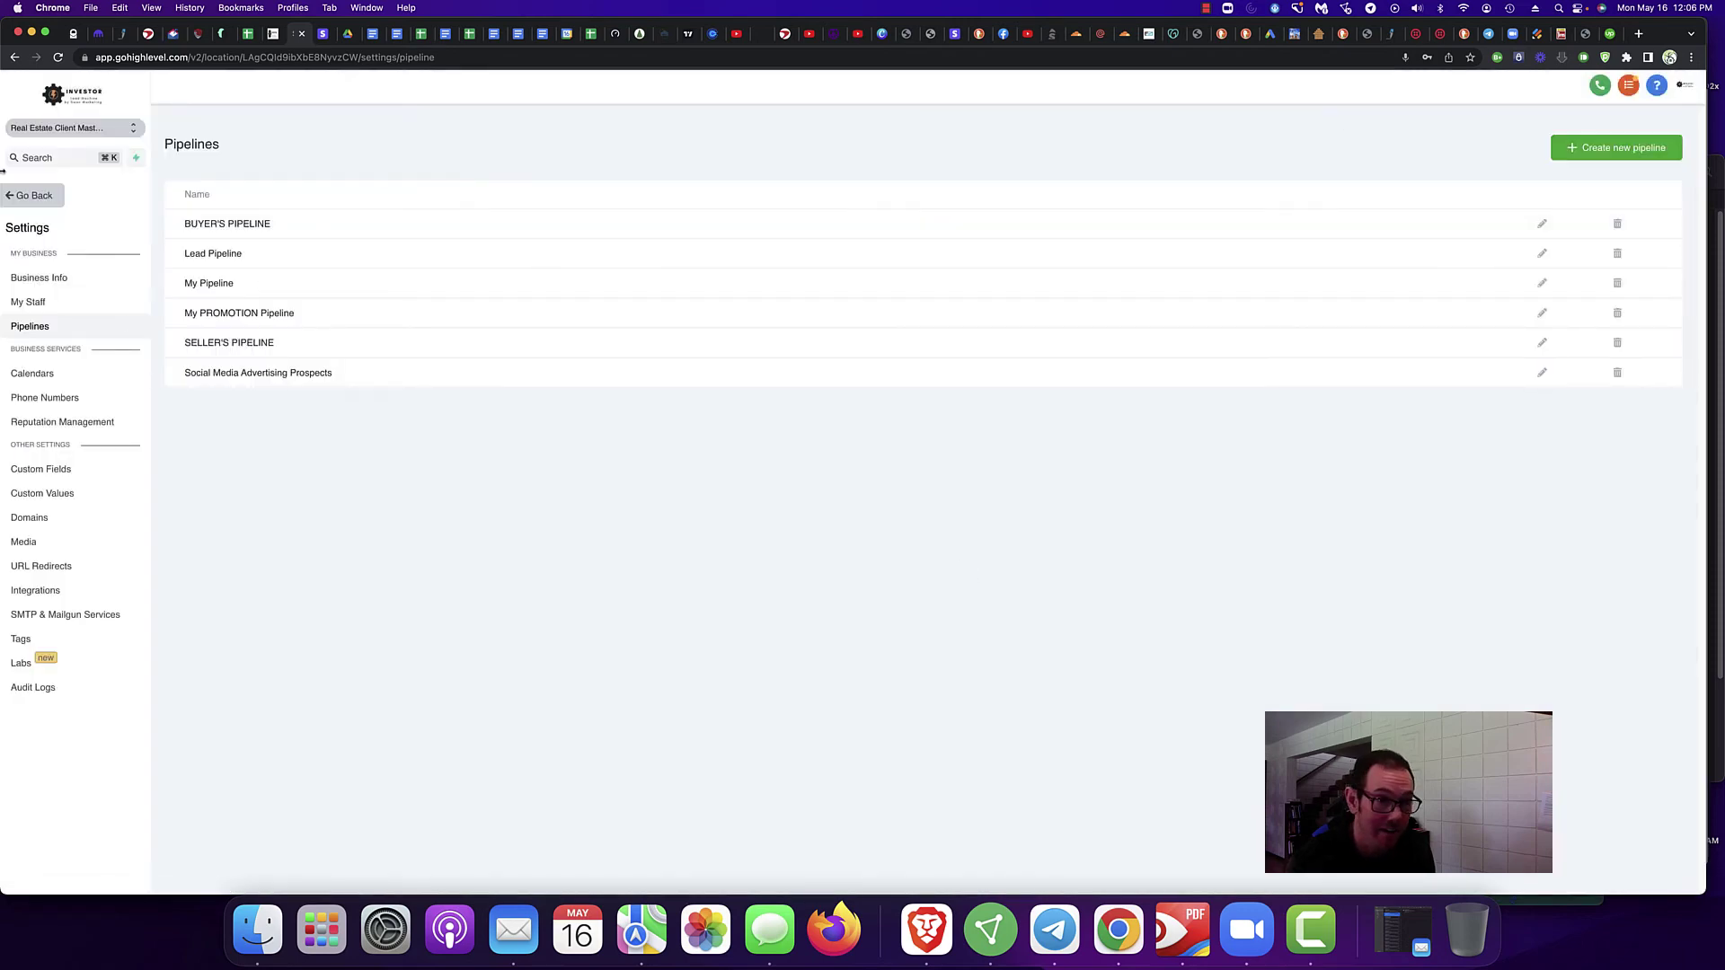
click(27, 196)
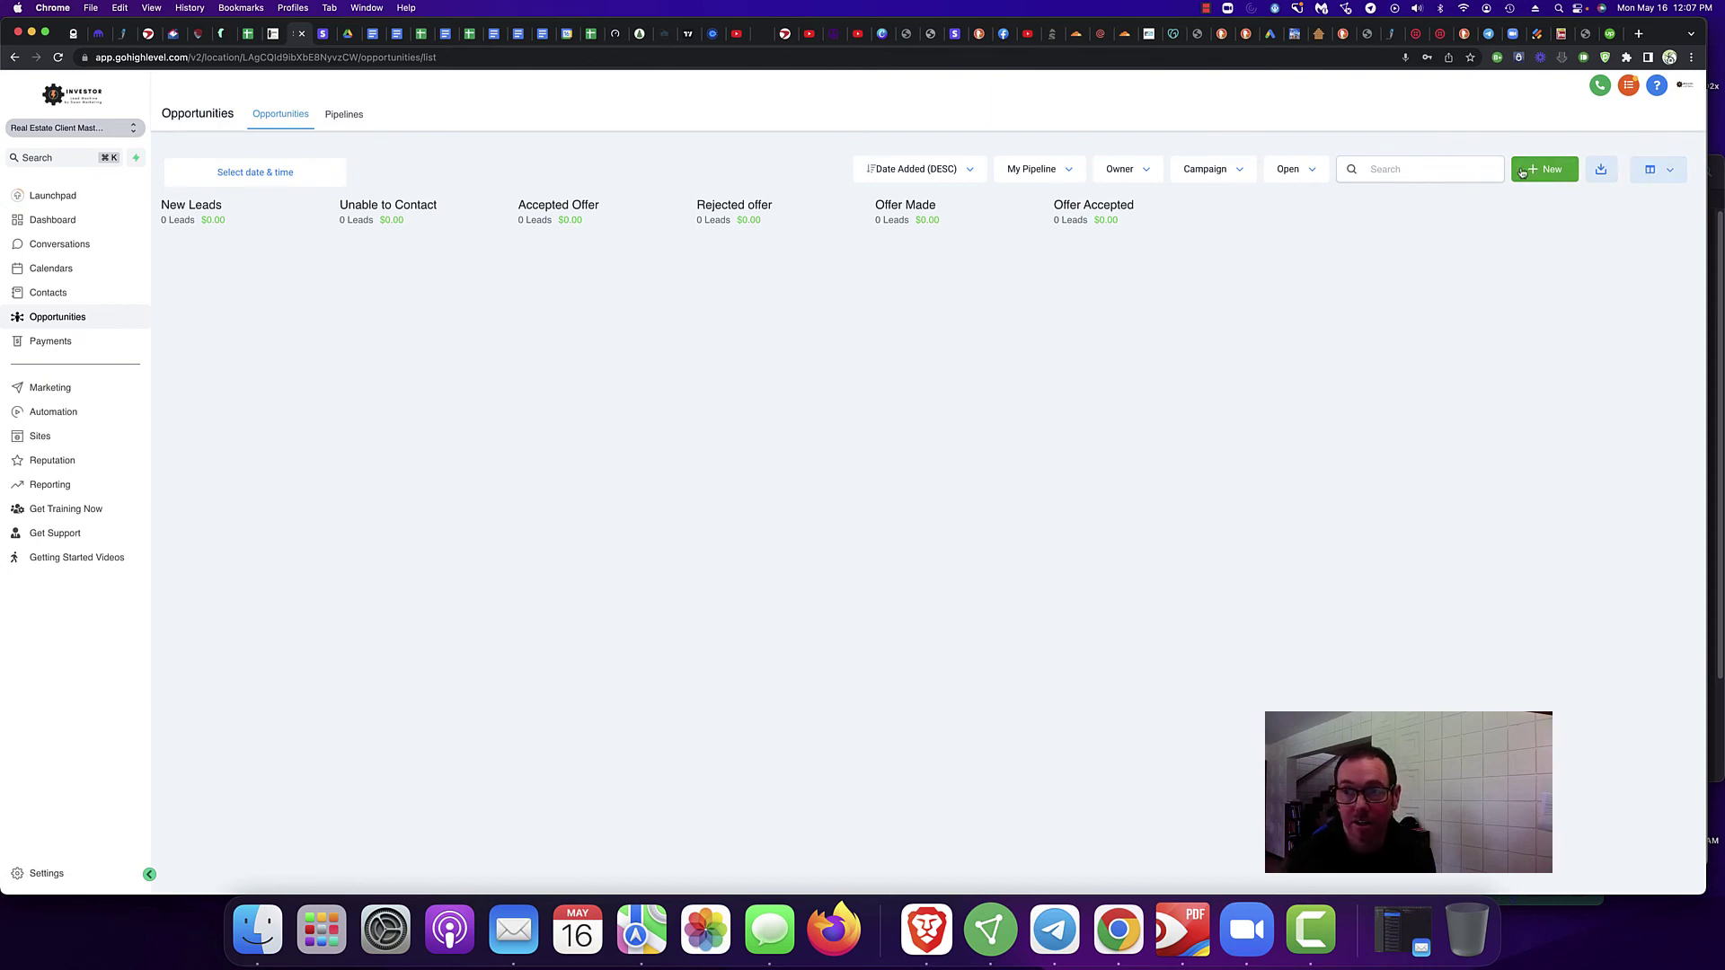
Step: Show the Contacts list of 5623 records, glancing through More Filters before closing it
click(43, 297)
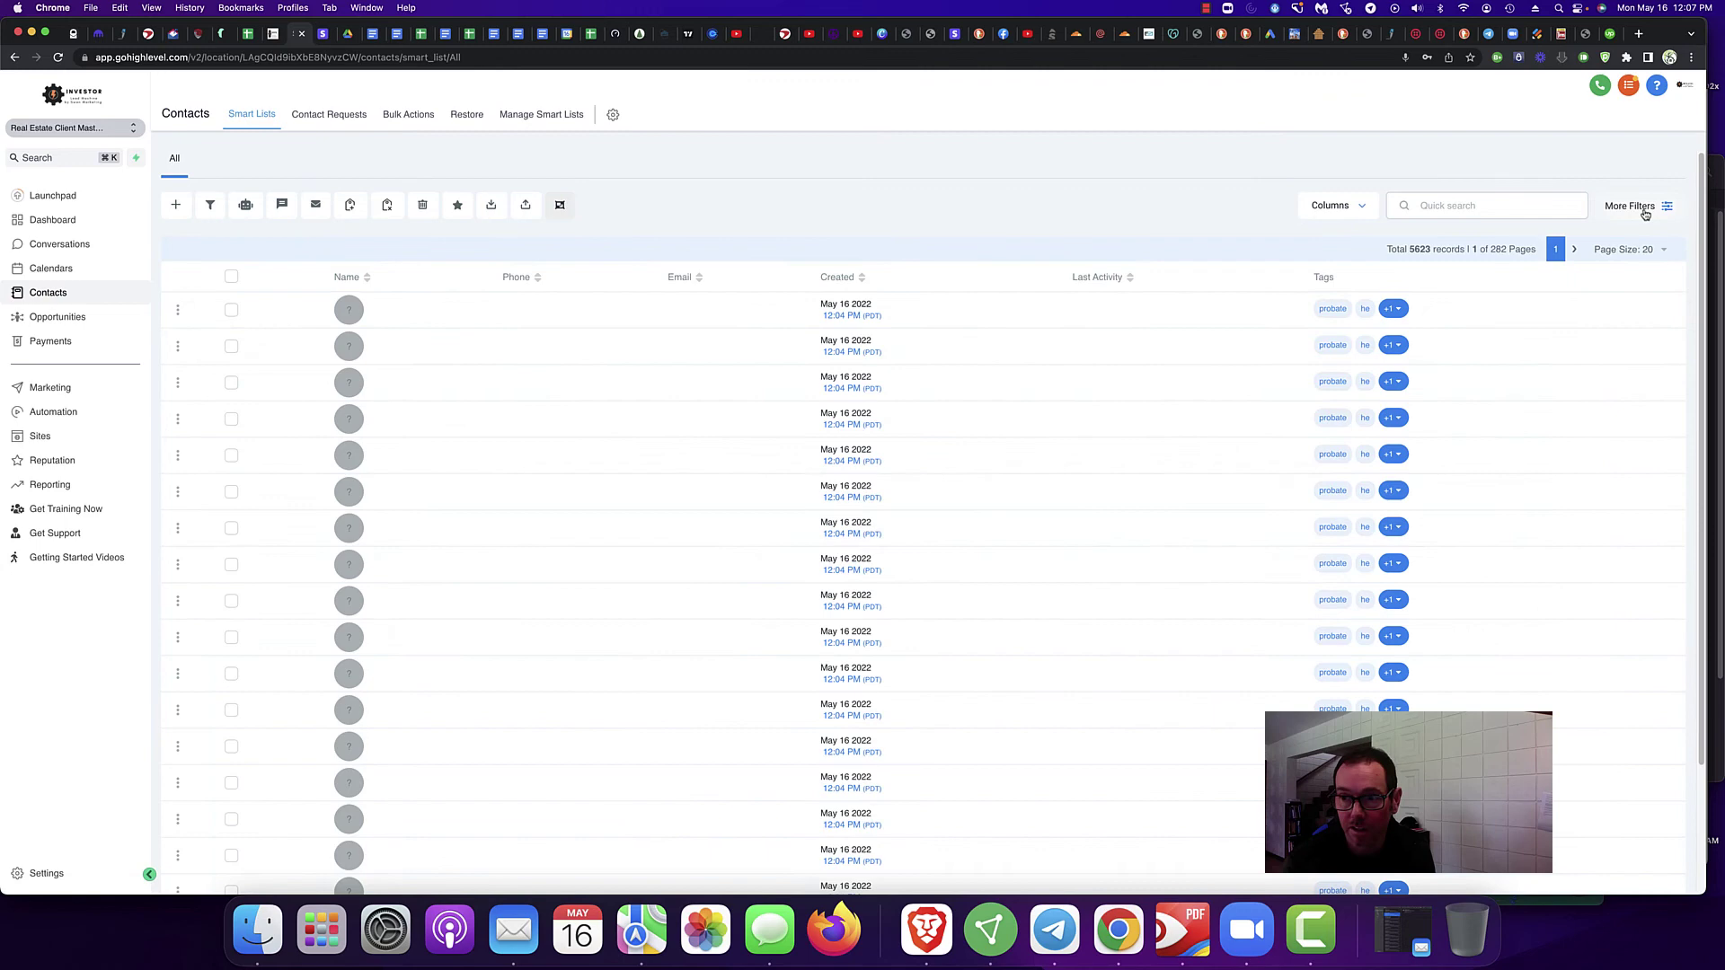
click(1645, 212)
scroll(1572, 539, down, 10)
scroll(1599, 575, up, 3)
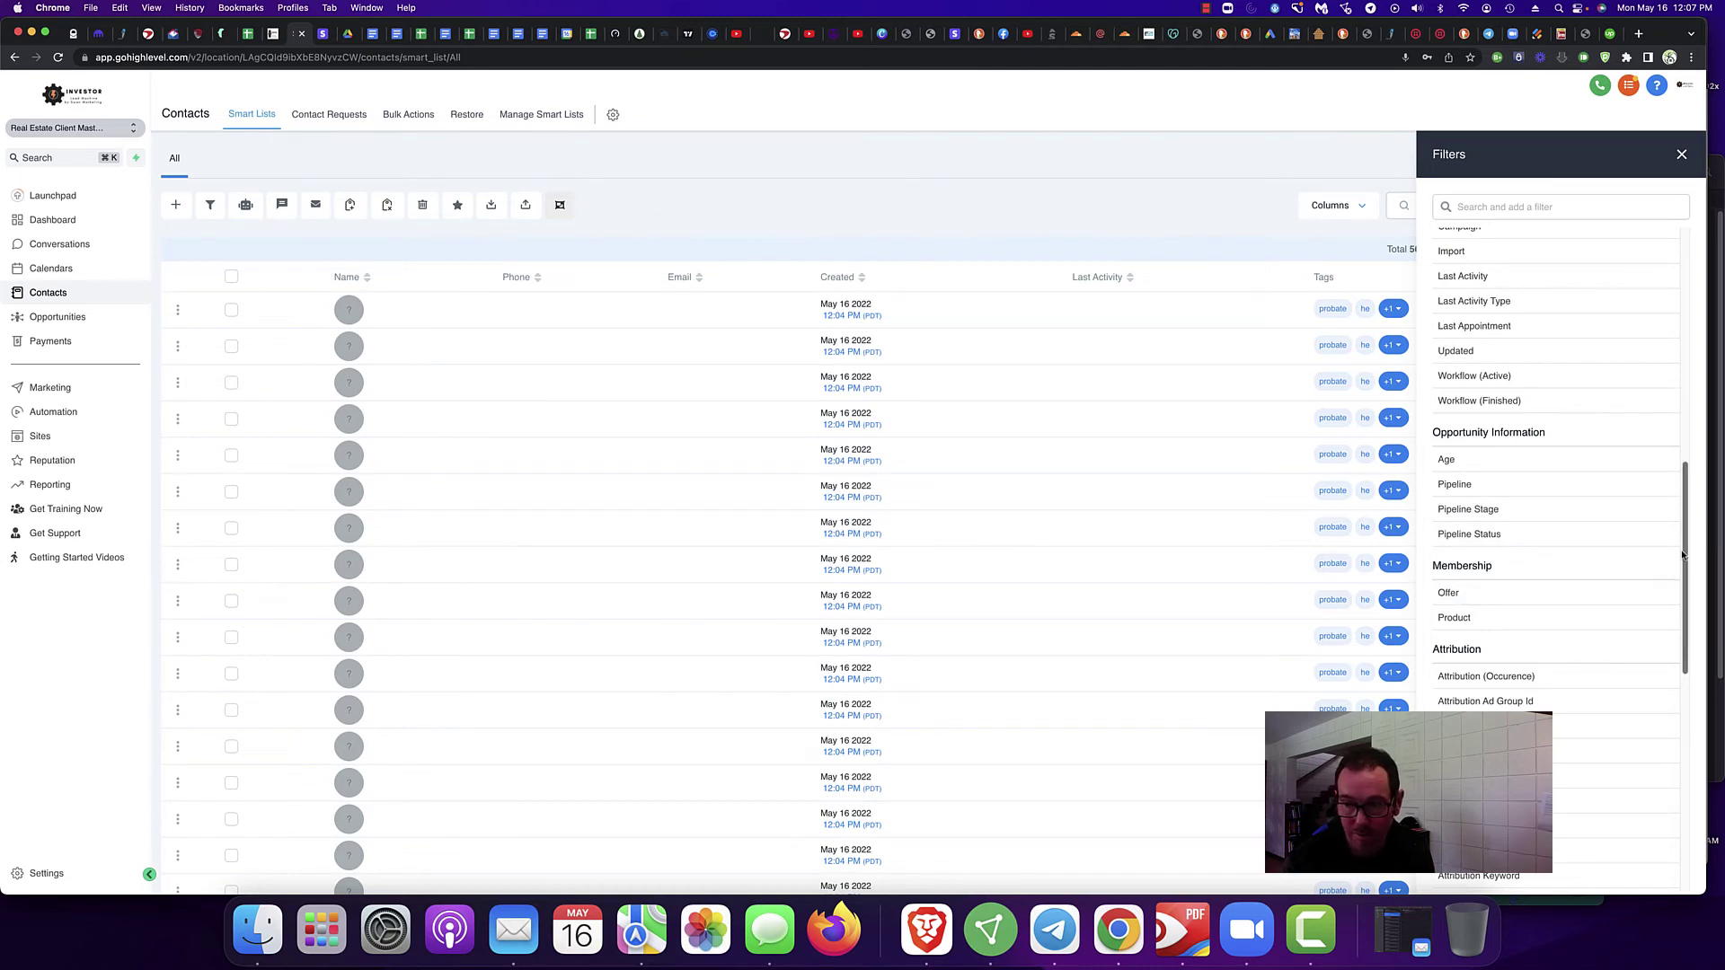
drag(1676, 566, 1693, 207)
click(1681, 156)
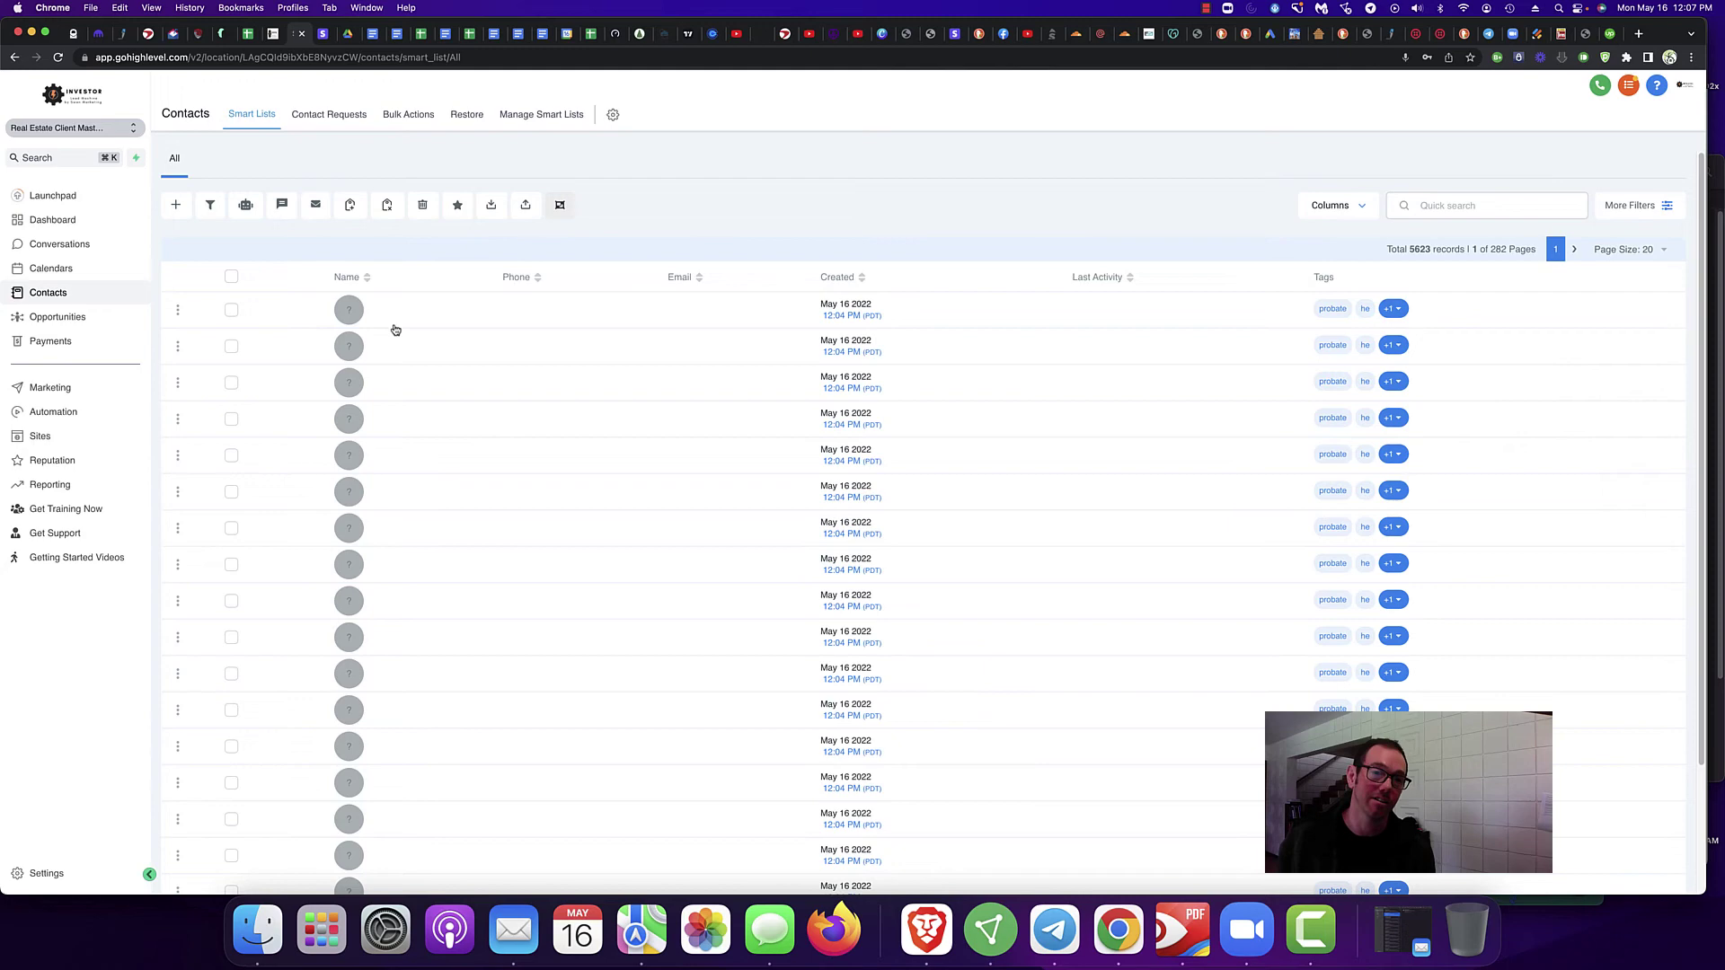
Step: Select all 5623 contacts for tagging and enter Fixer as the action description
click(232, 278)
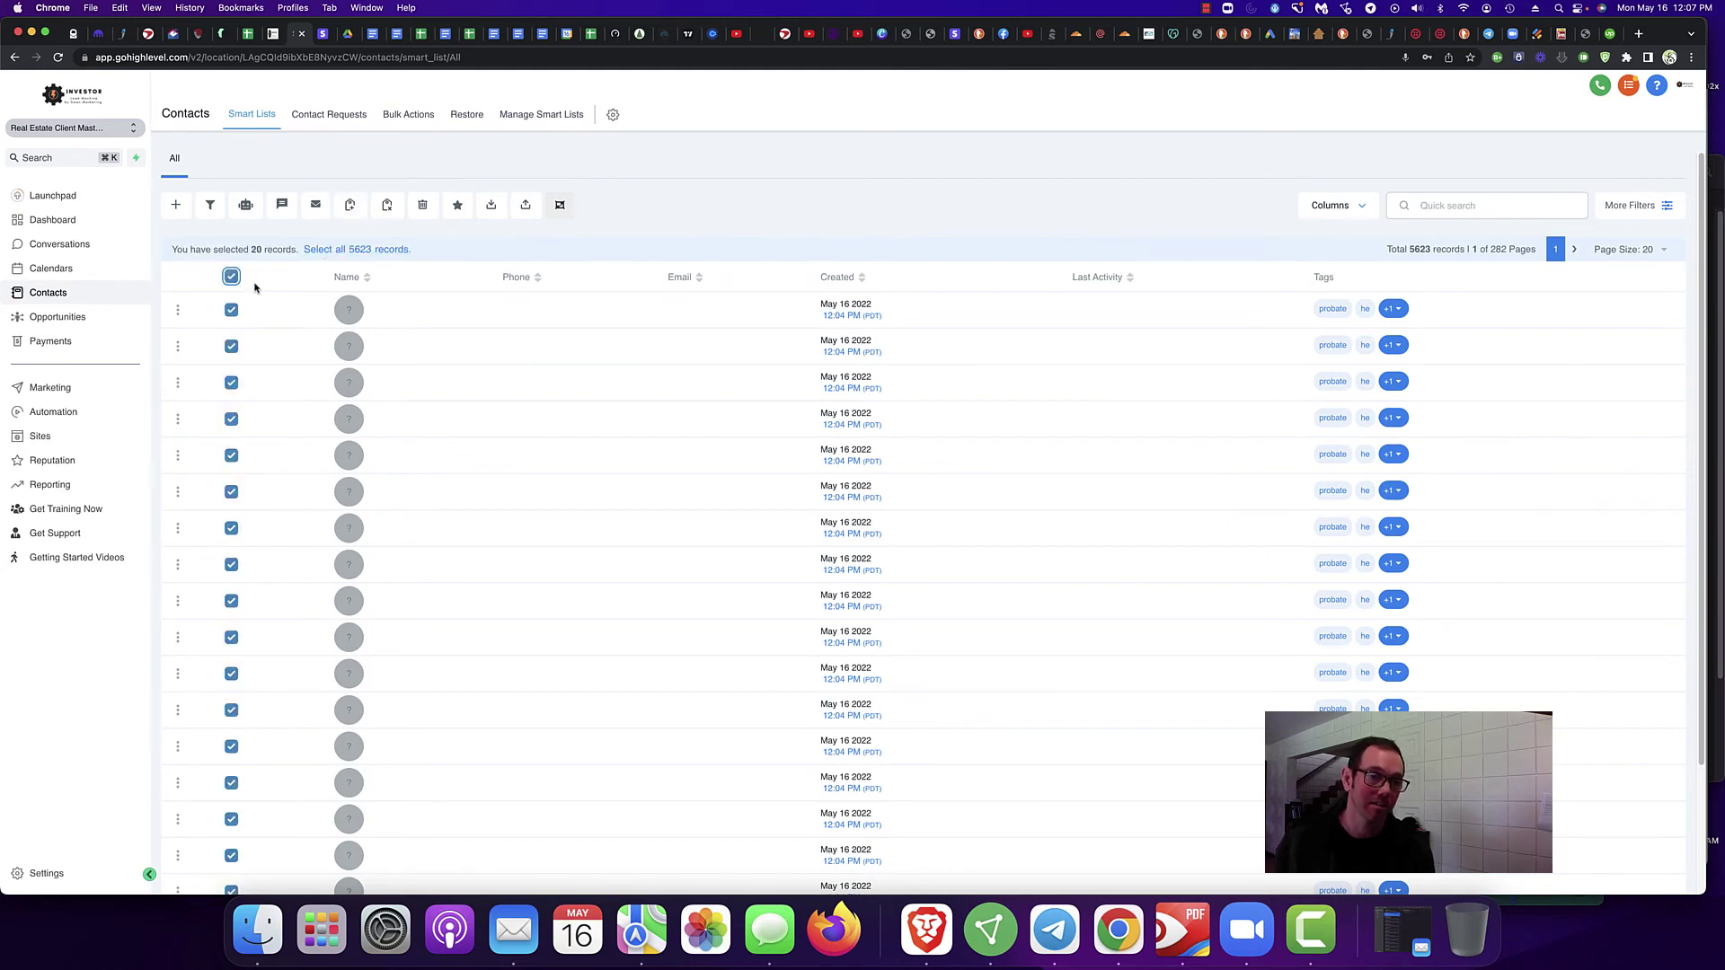
click(350, 250)
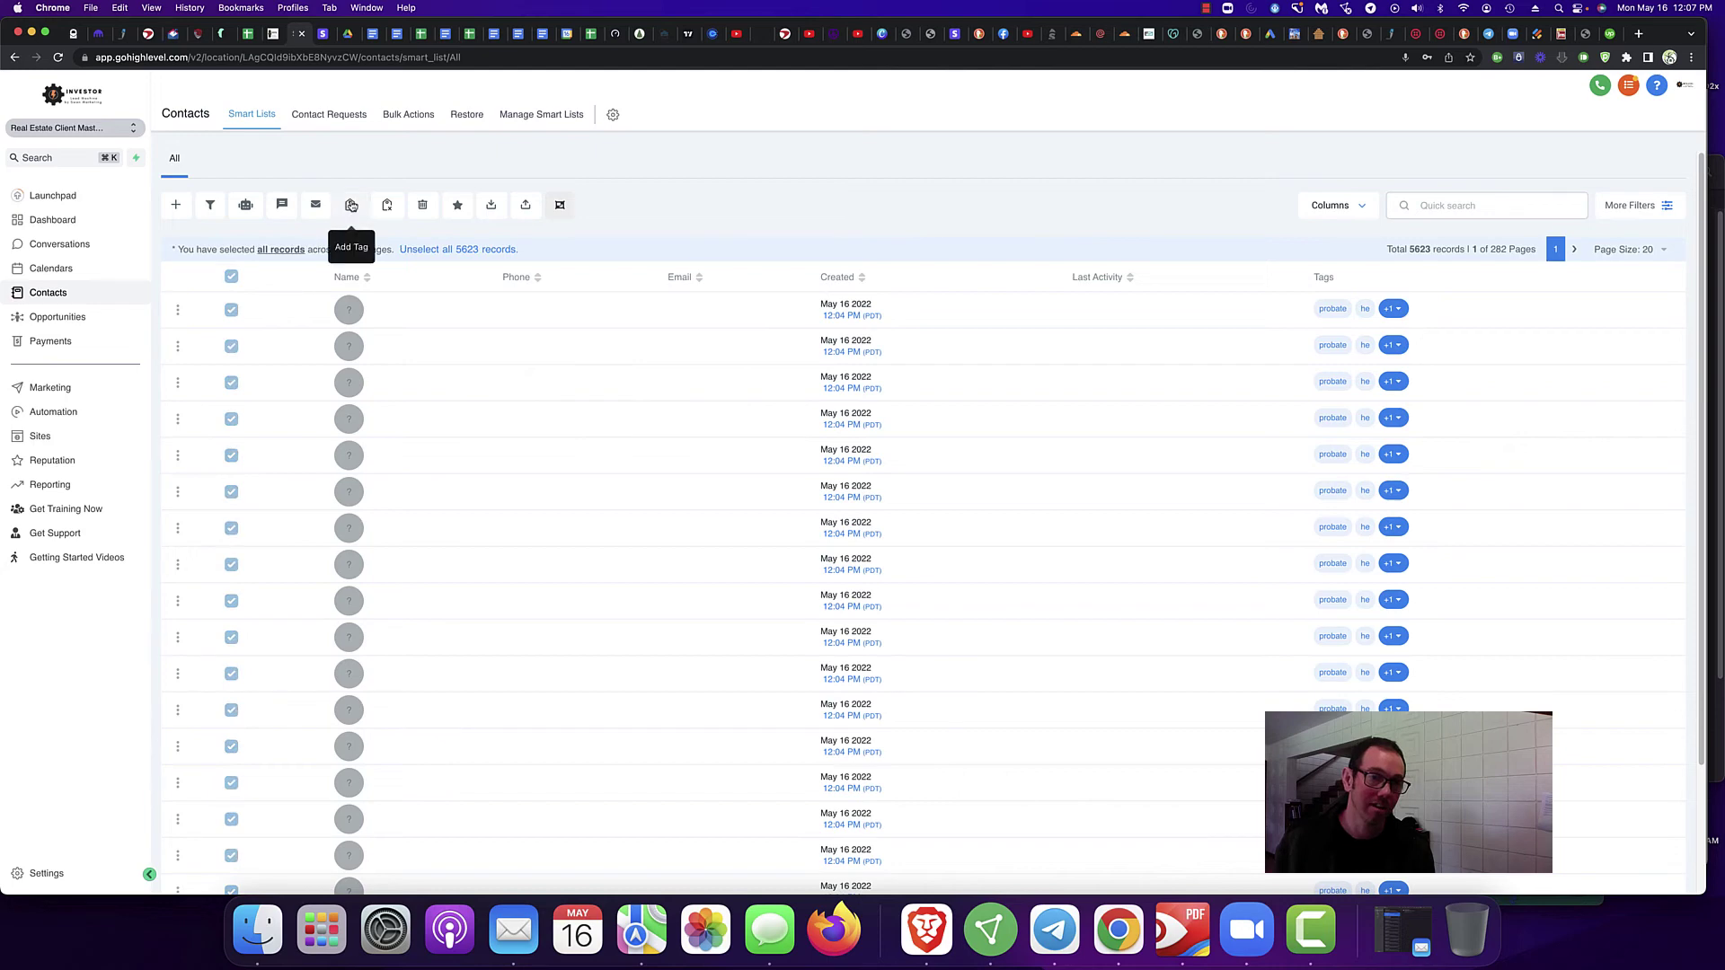
click(351, 205)
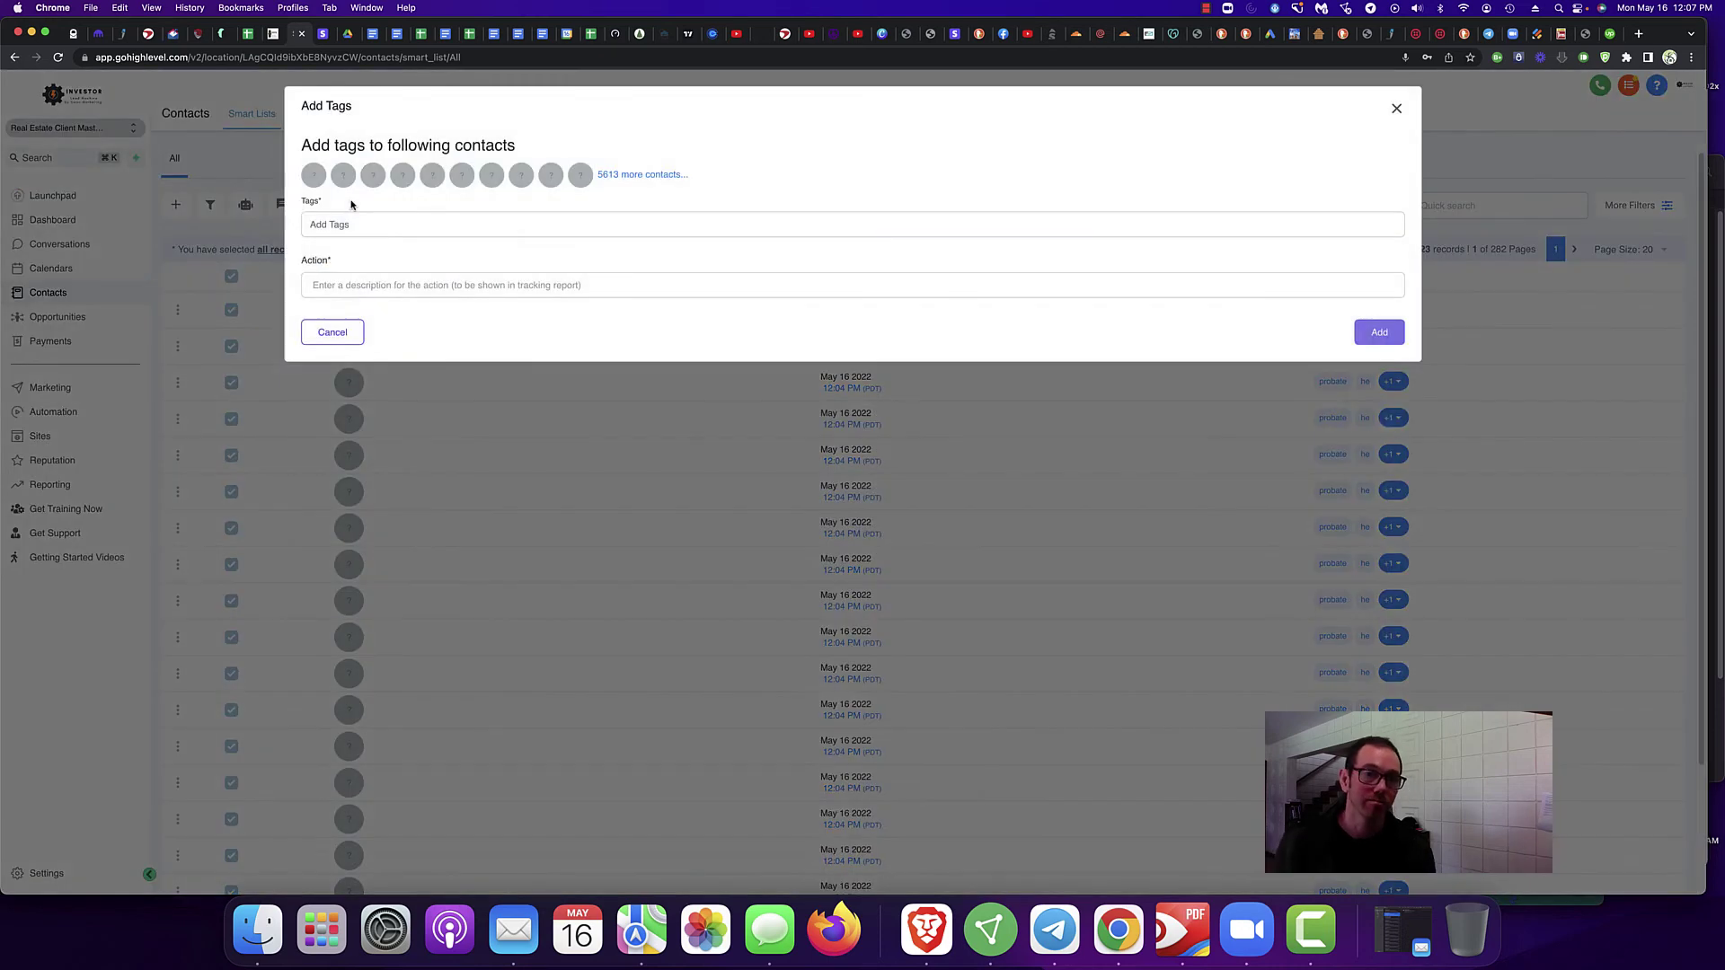
click(341, 285)
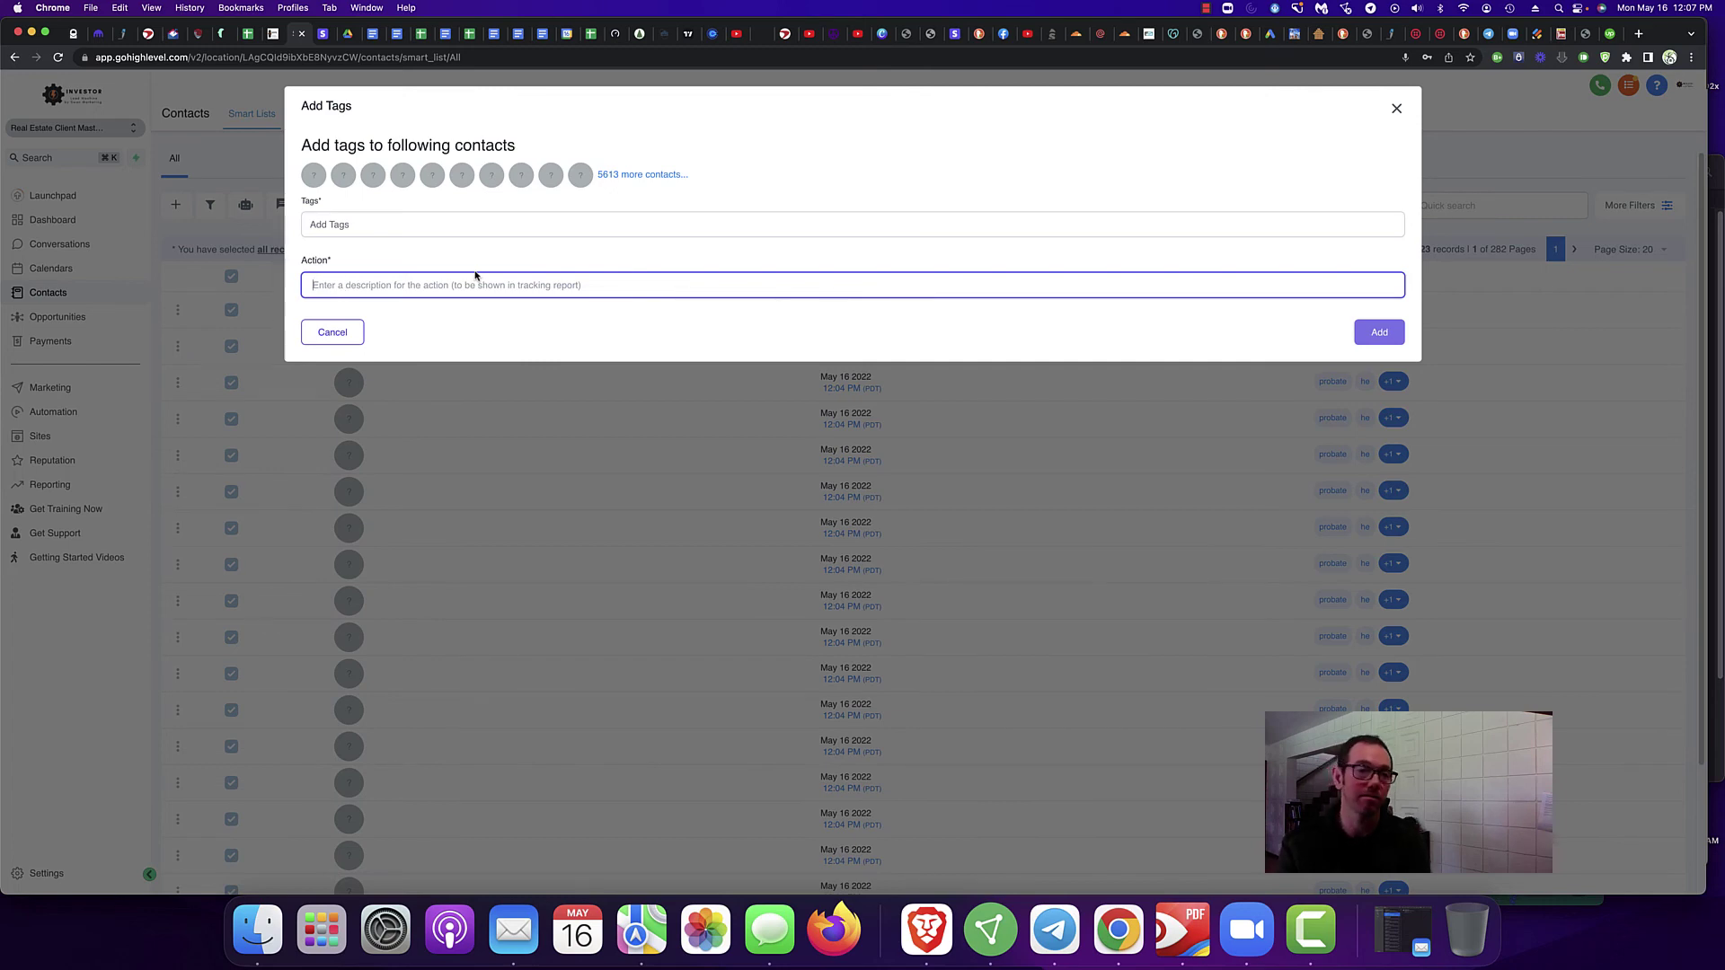
text(F)
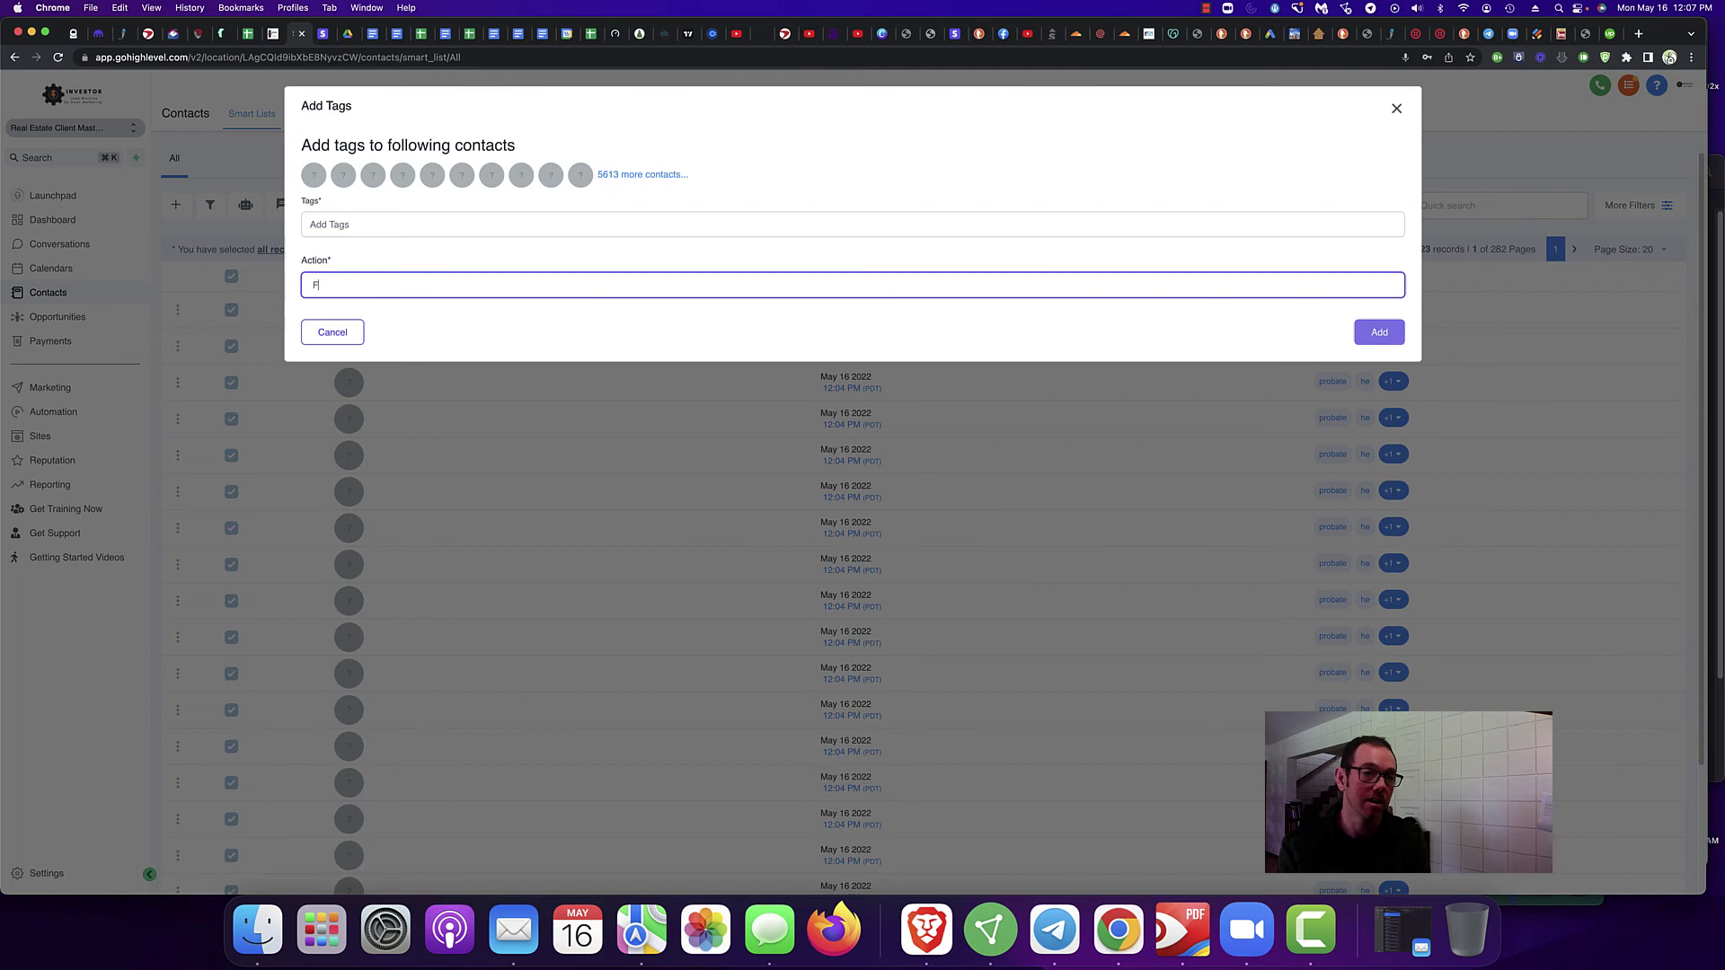
key(BackSpace)
key(BackSpace)
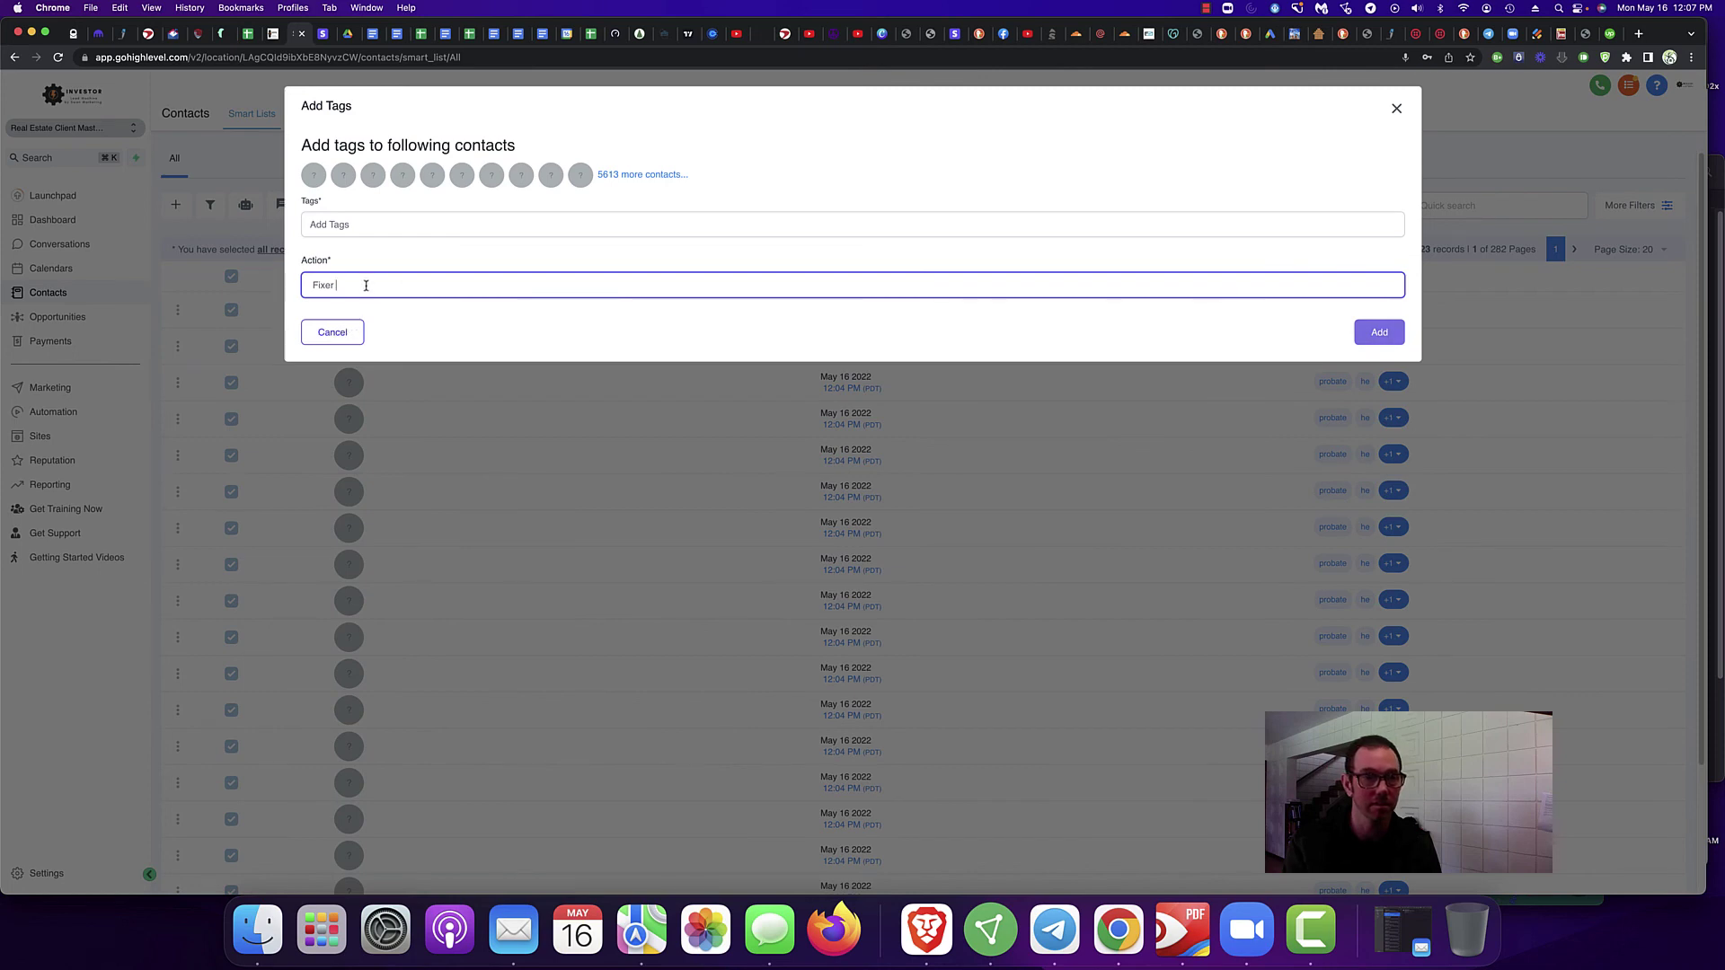
Step: Create the new tag 'fixer' and apply it to the selected contacts
click(359, 221)
text(fixear)
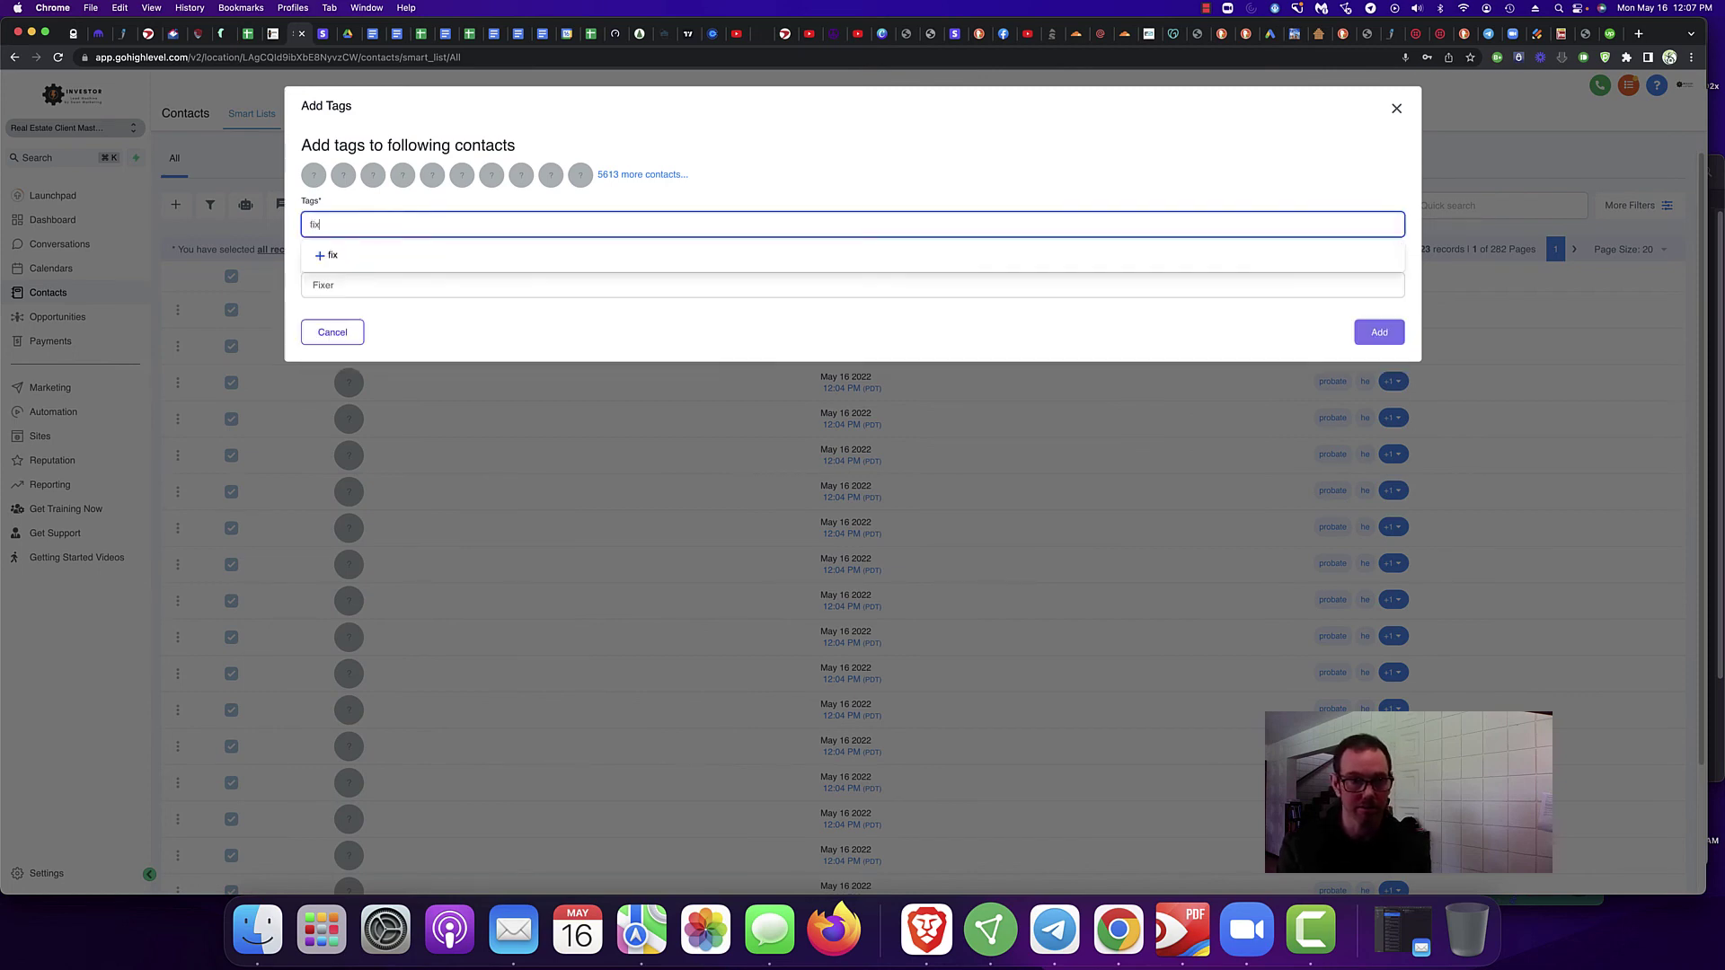
key(BackSpace)
key(BackSpace)
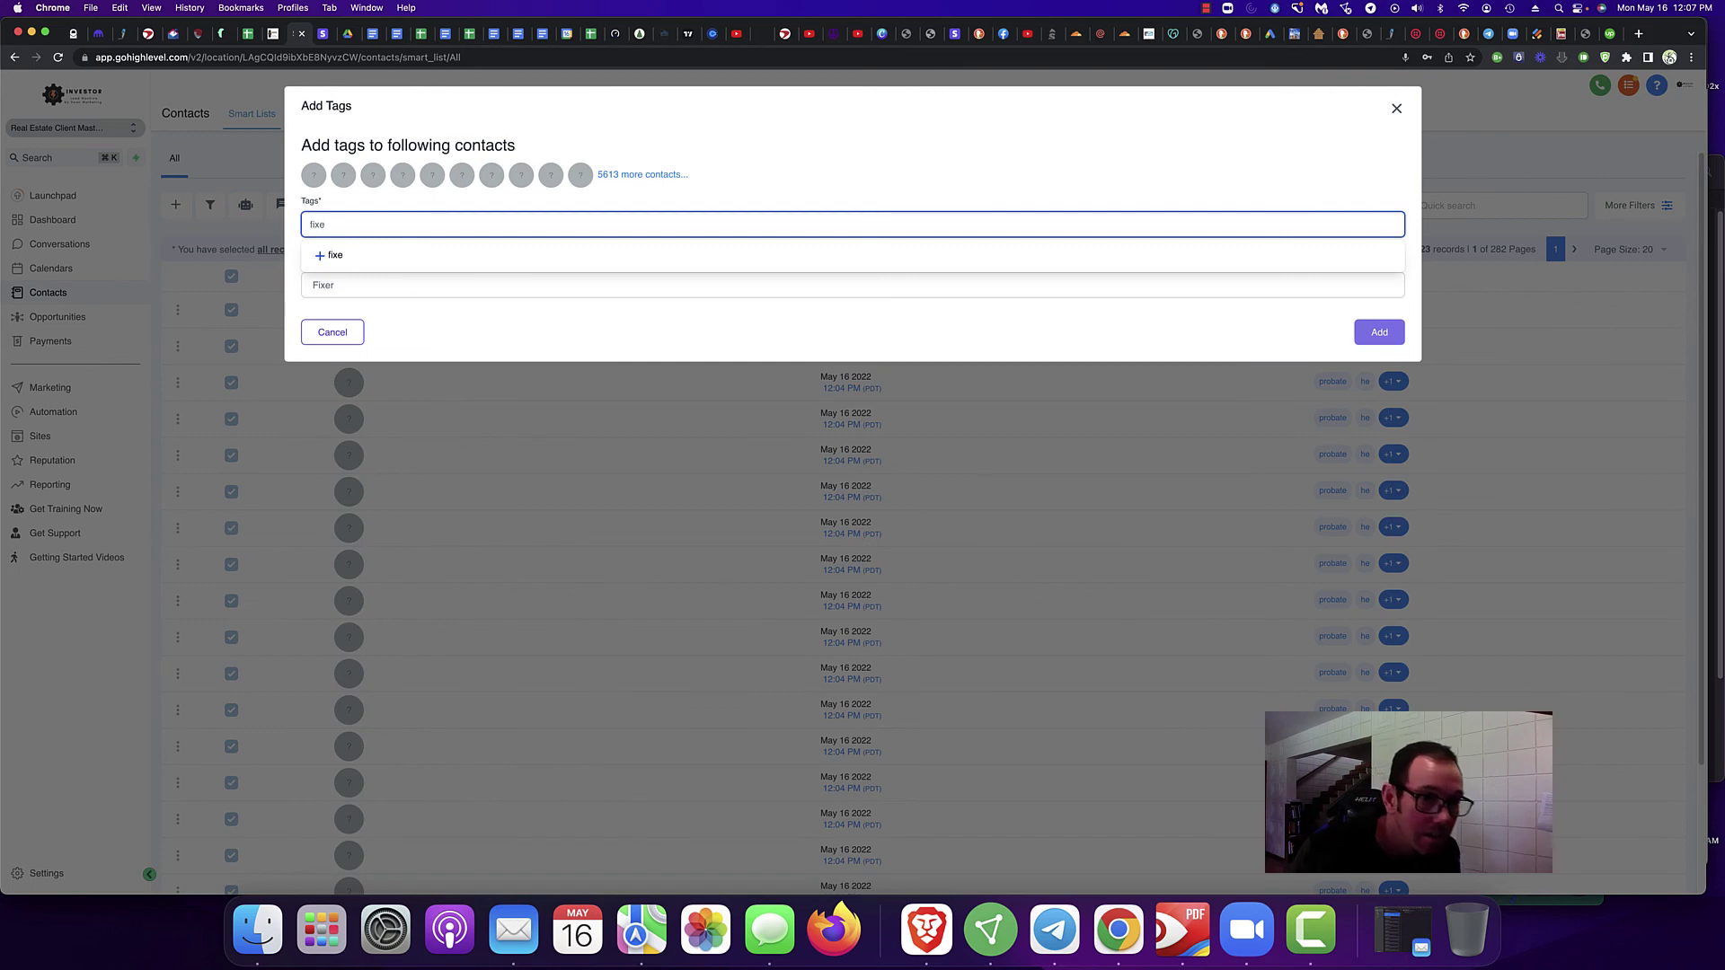
text(r)
click(337, 255)
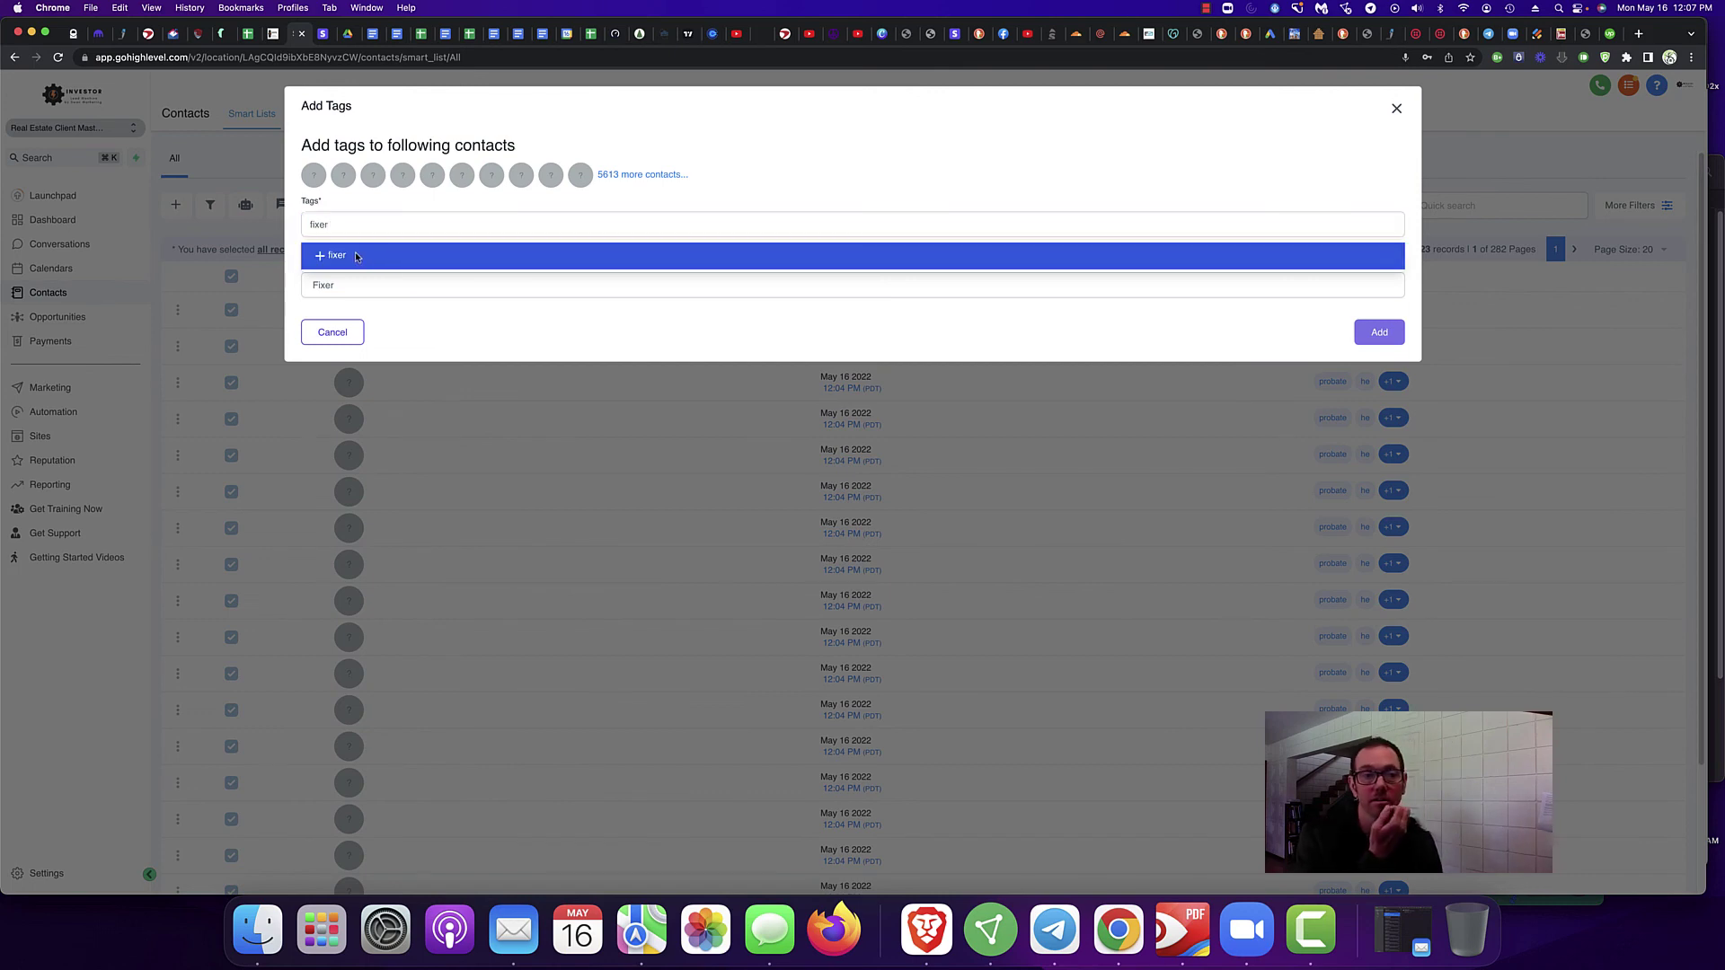
click(1074, 158)
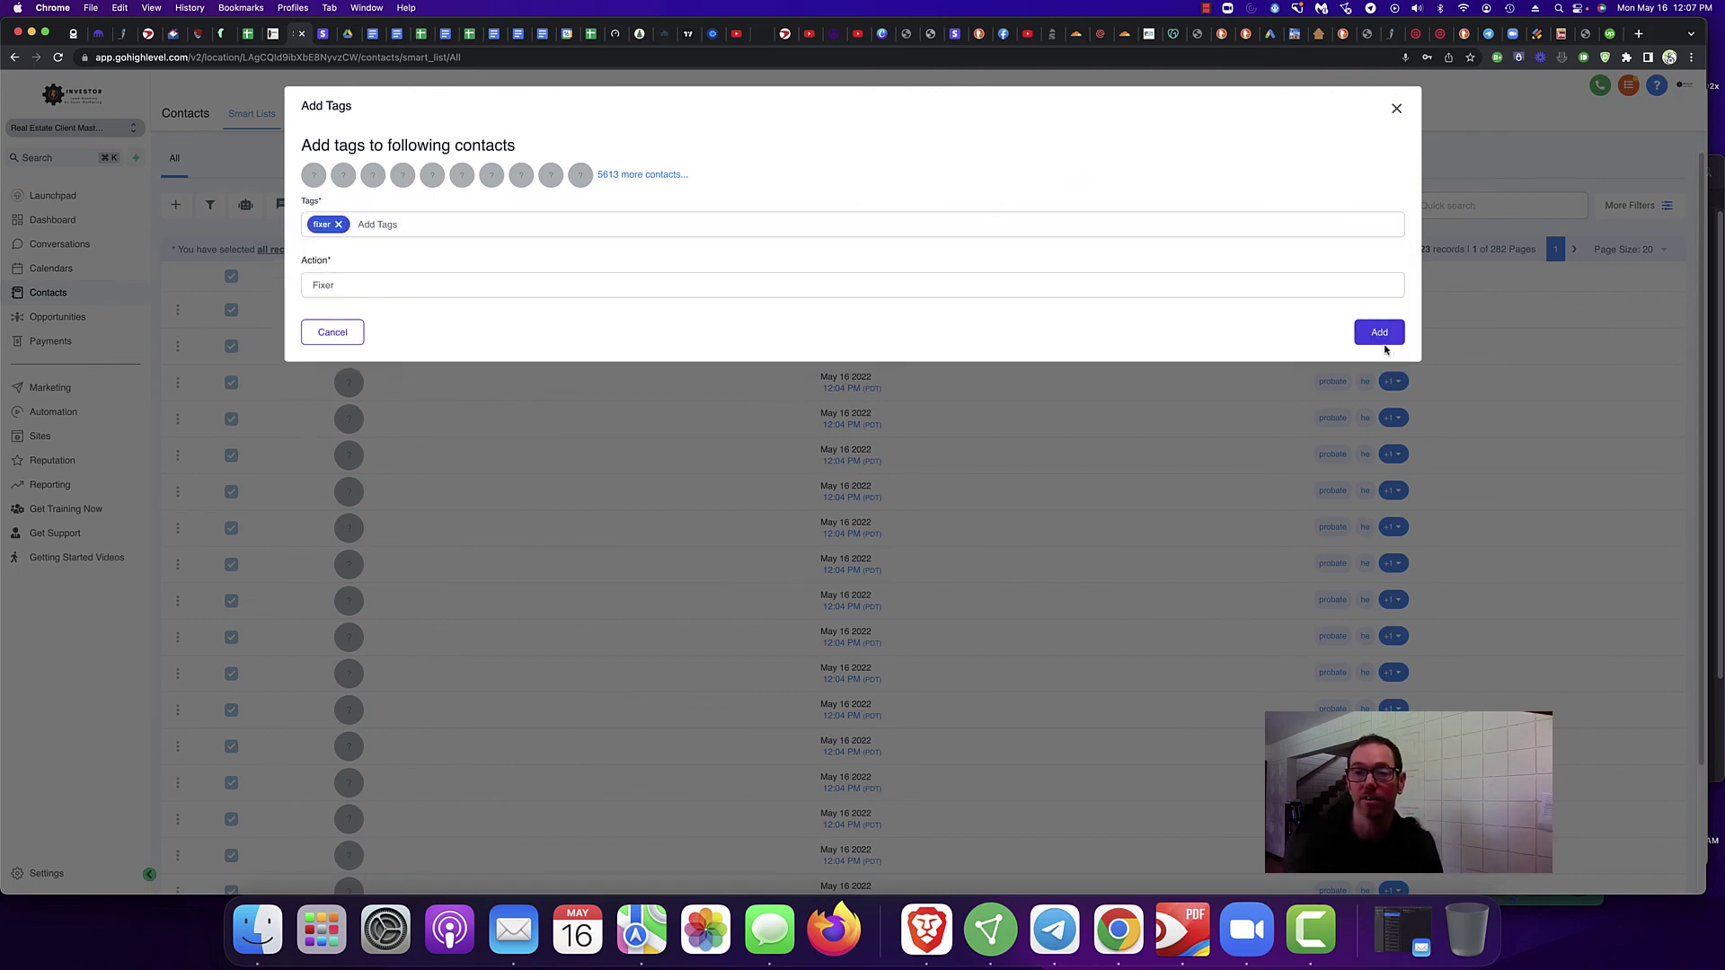
click(1381, 334)
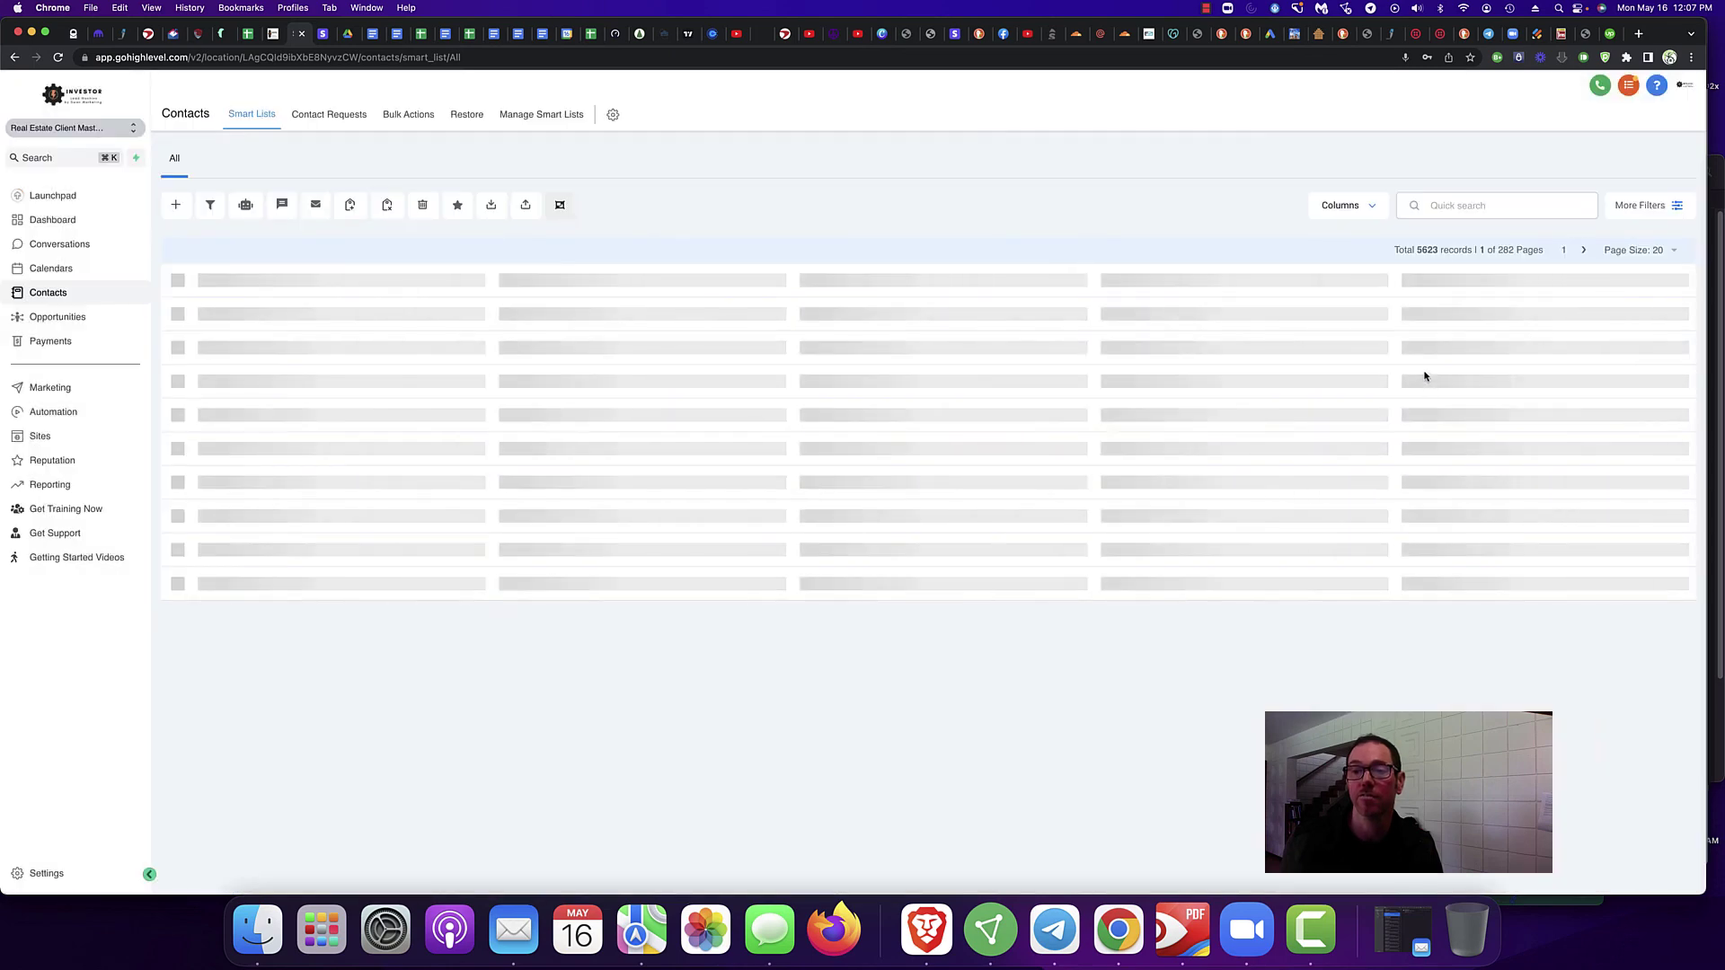
Step: Select all 5623 contact records again and start a new tag action
scroll(1414, 534, down, 3)
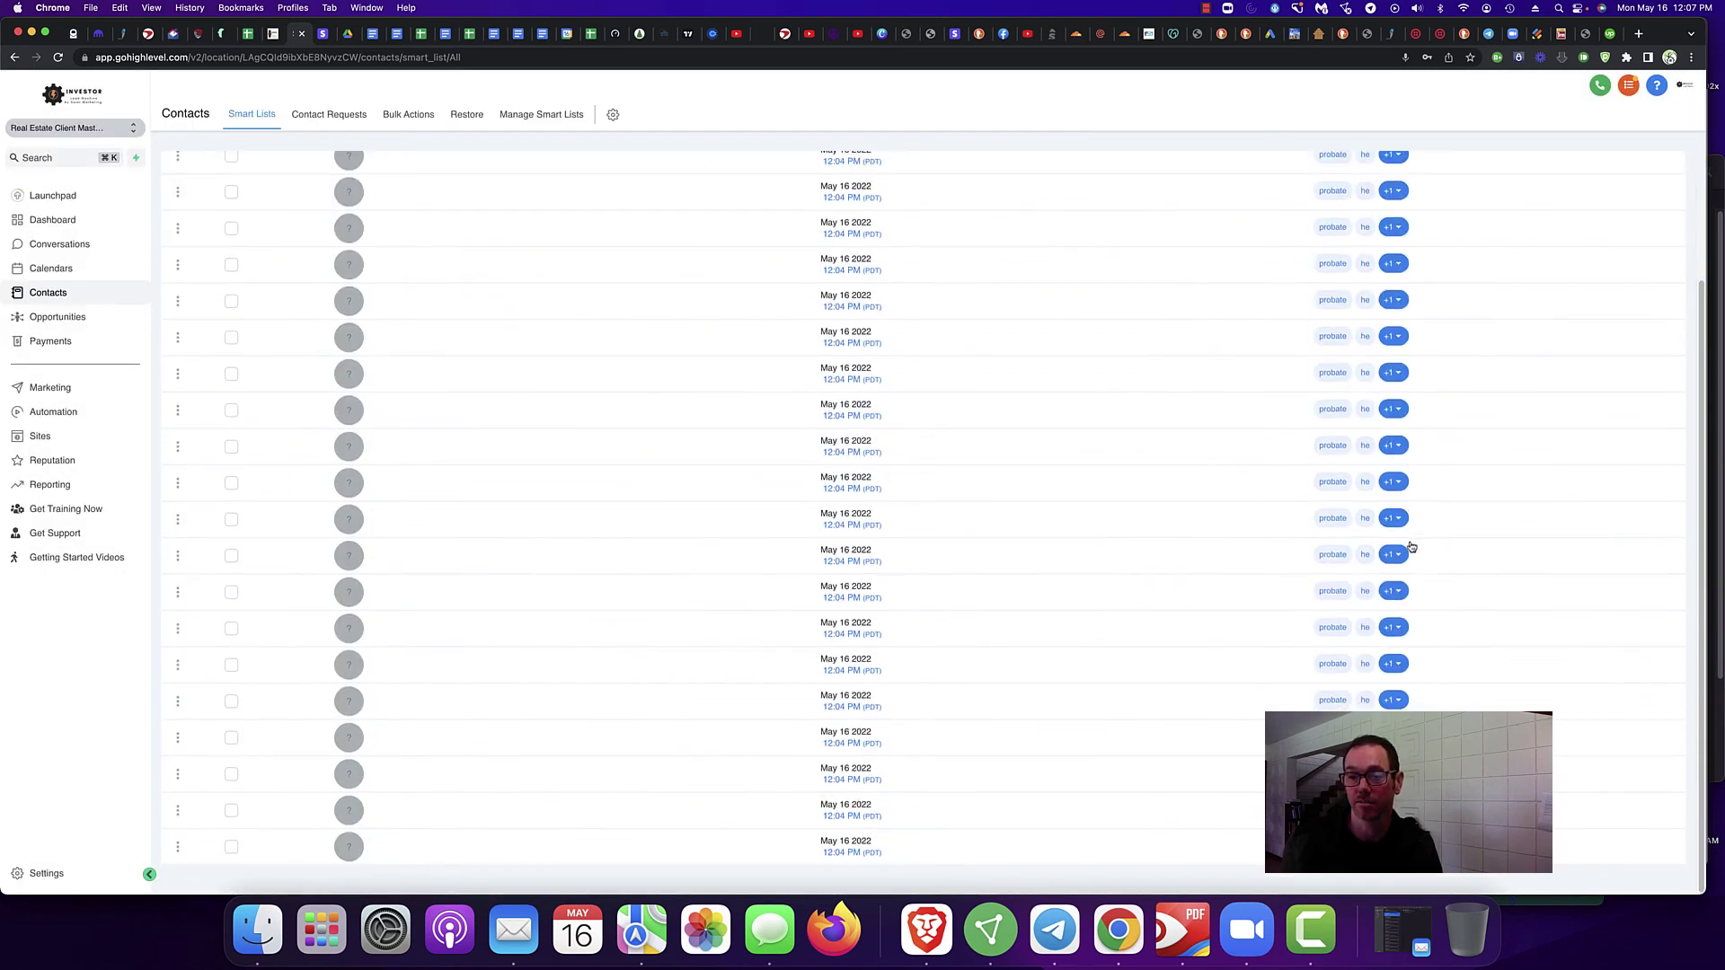
scroll(1413, 539, up, 3)
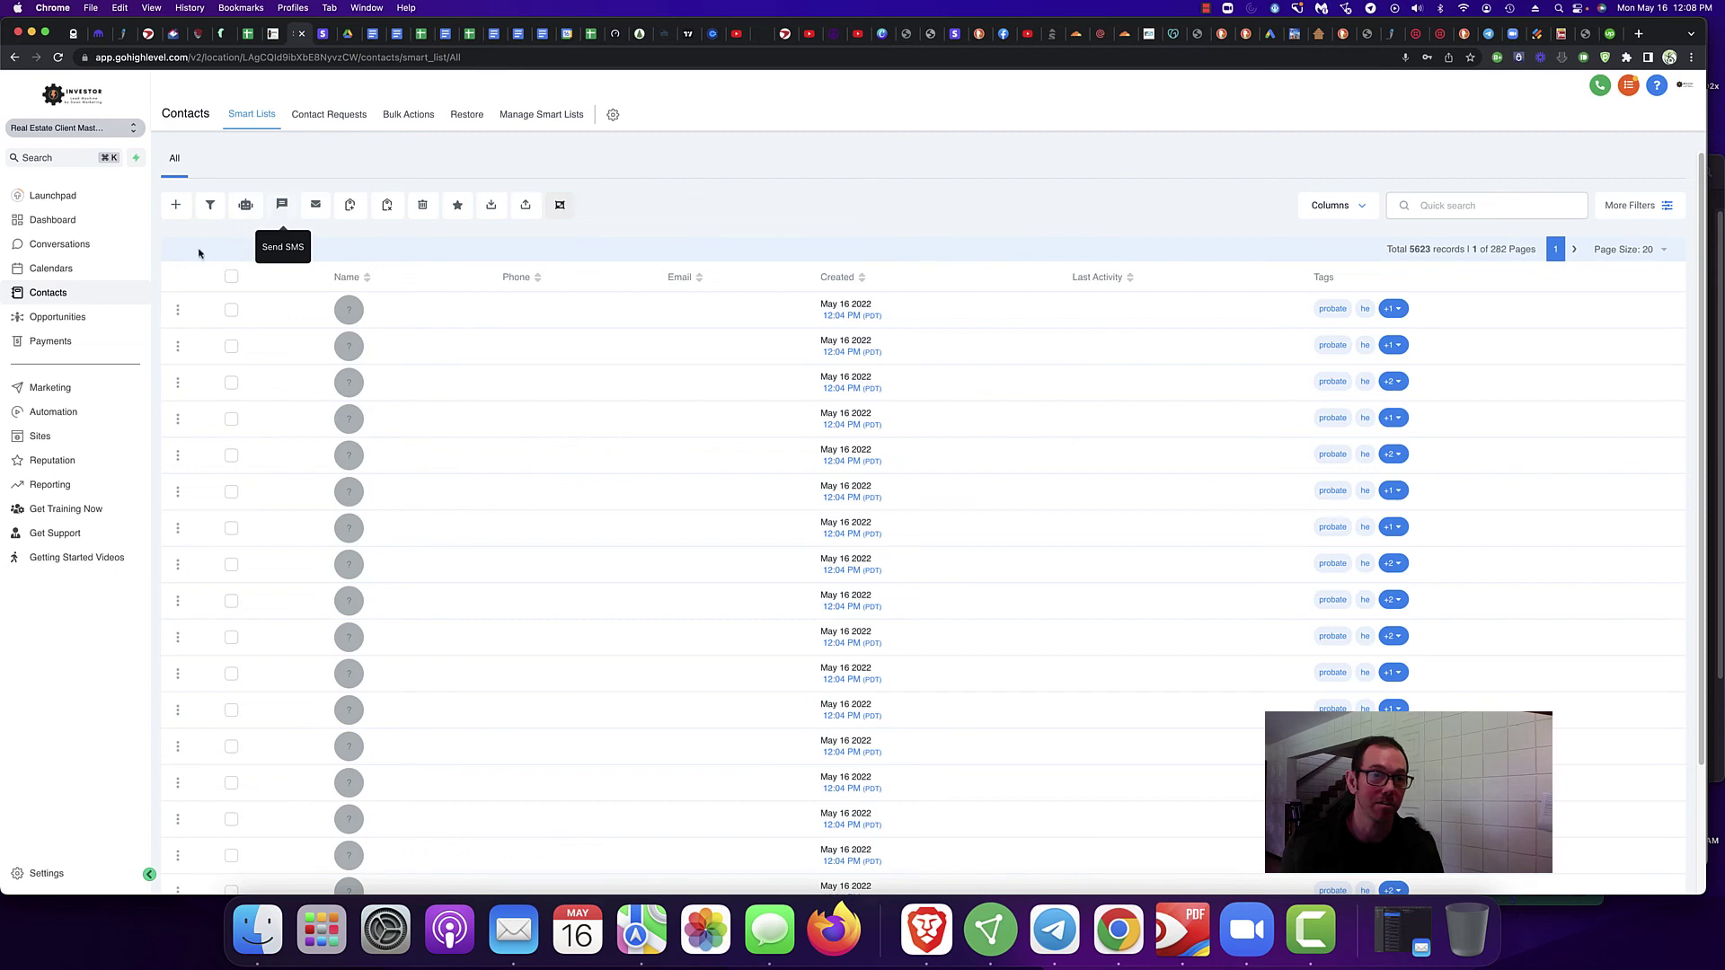
click(232, 277)
click(357, 251)
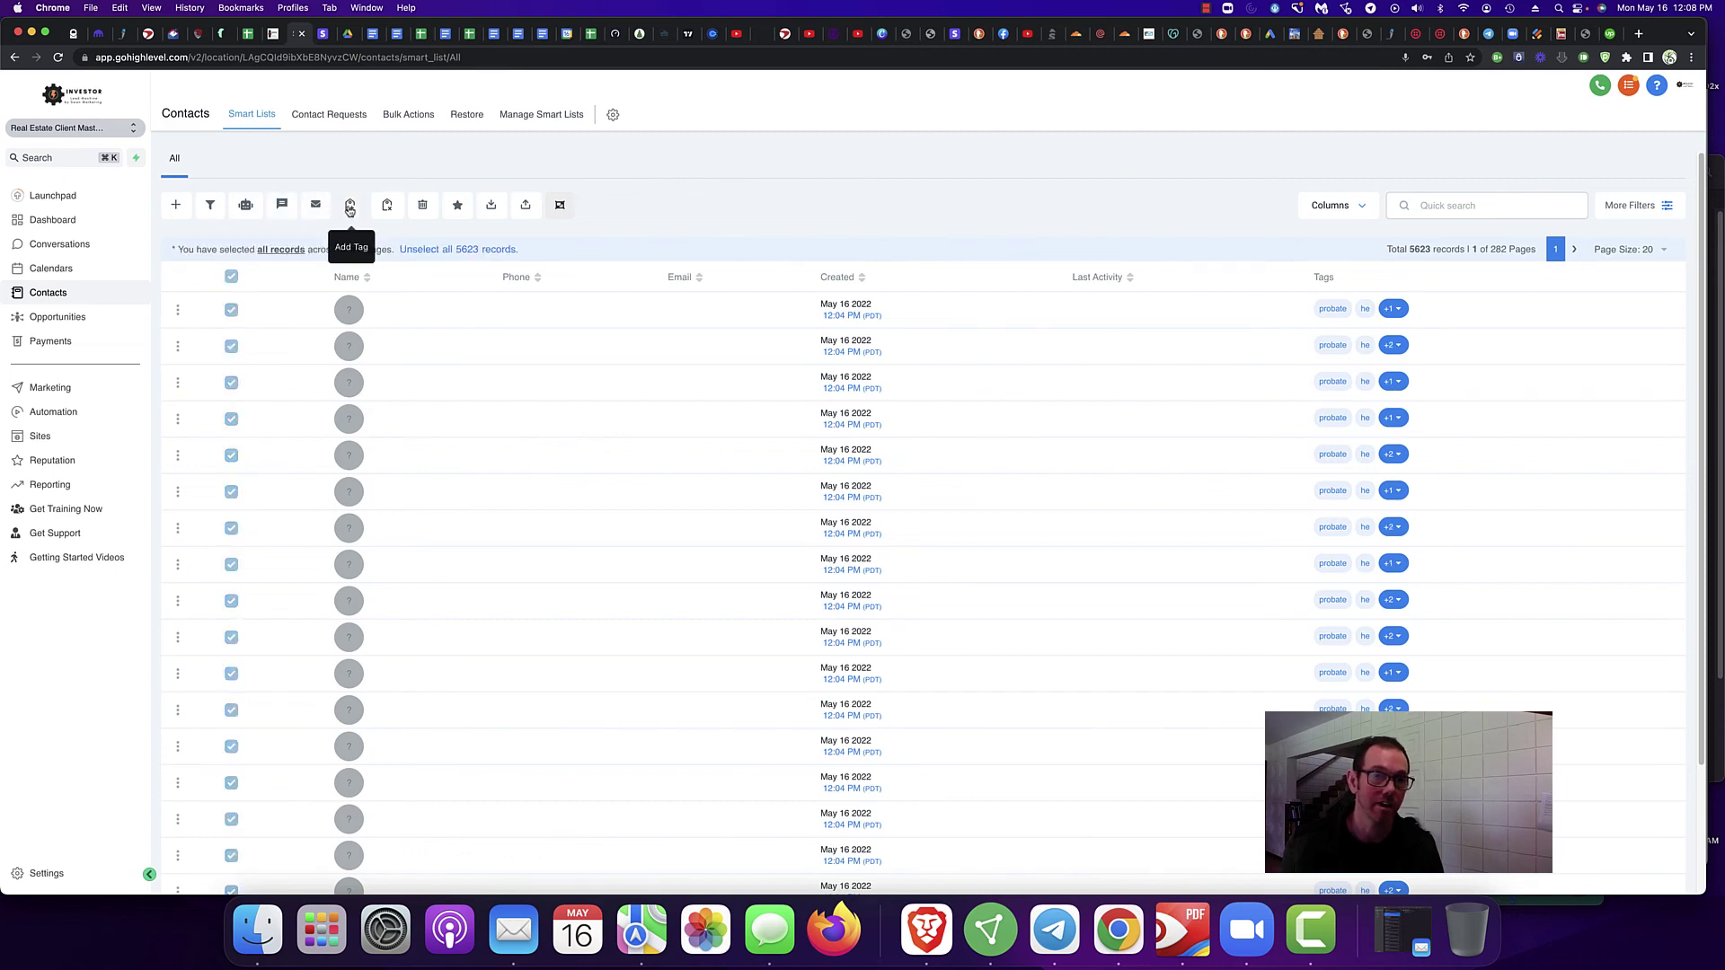
click(351, 206)
Step: Create the 'deal' tag, add '10k email list', fill the action, and apply
click(364, 227)
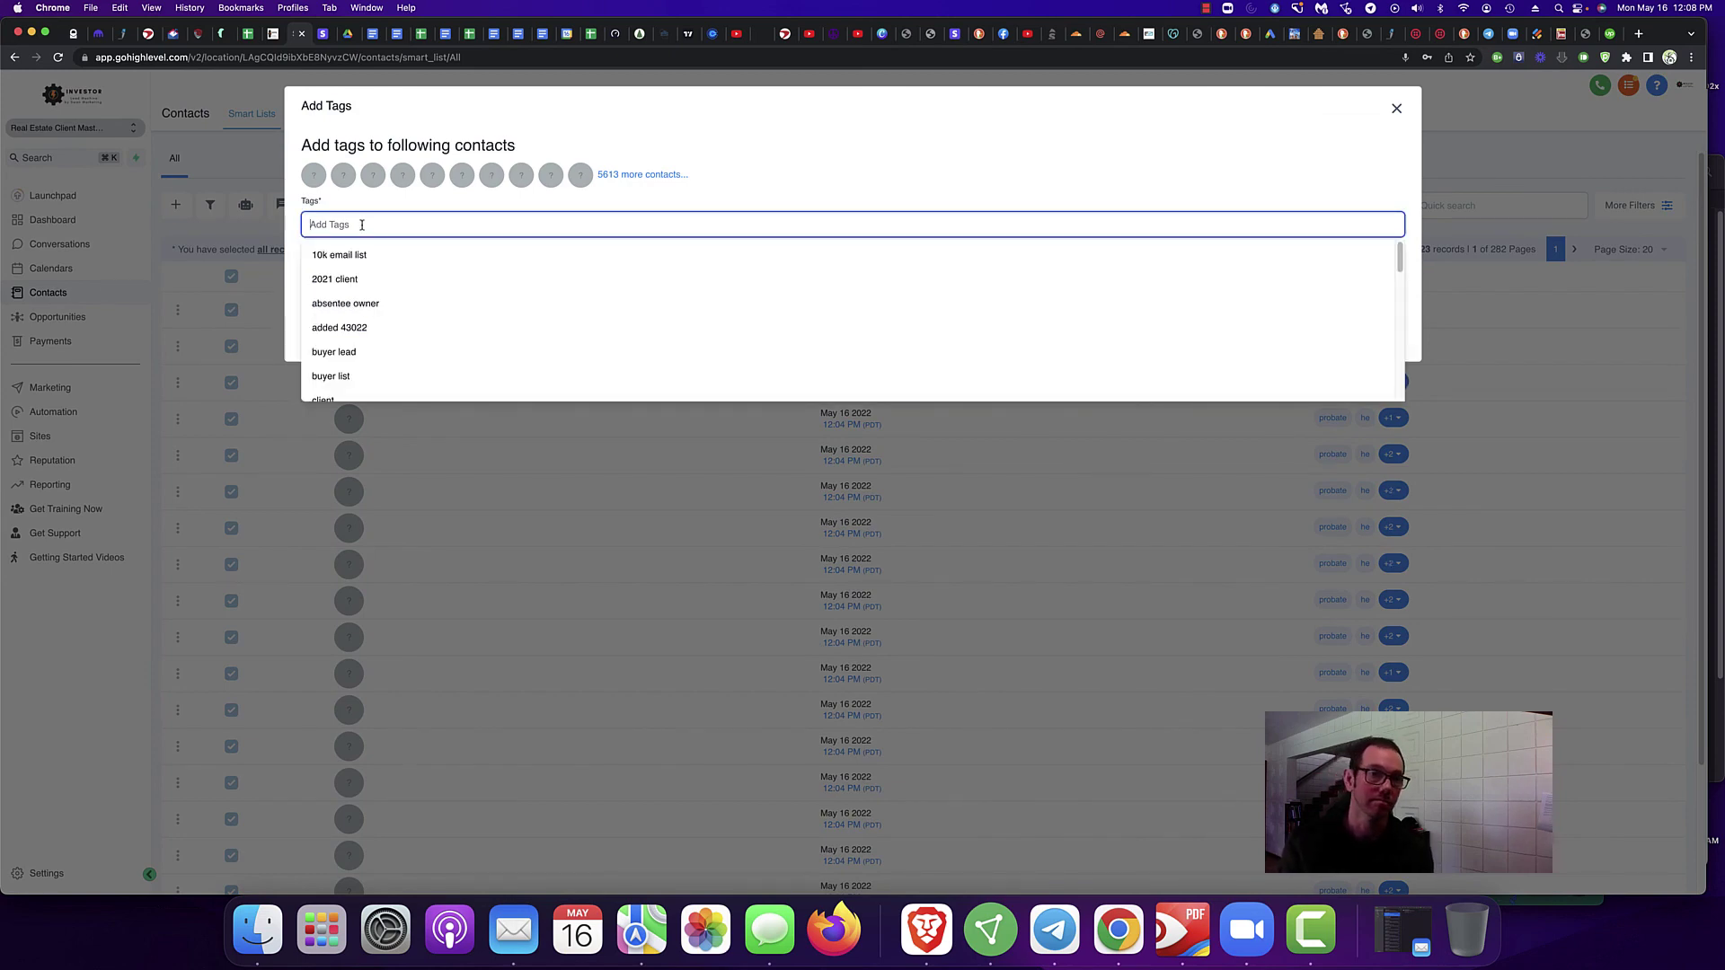
text(deal)
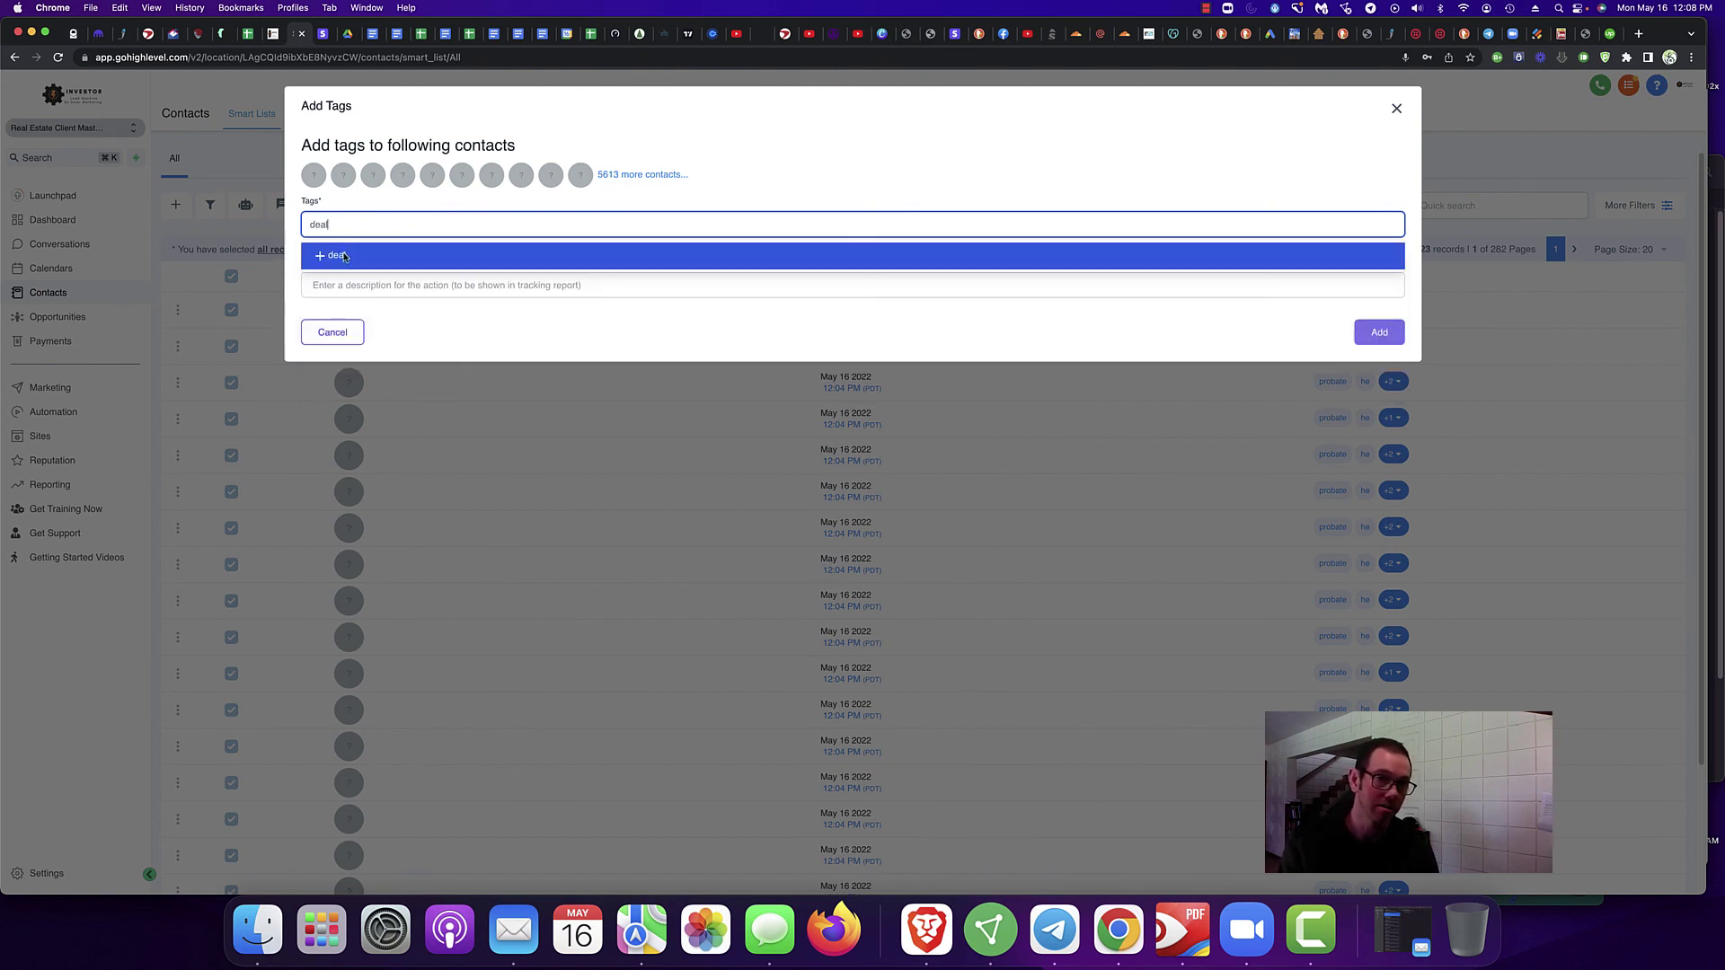
click(343, 256)
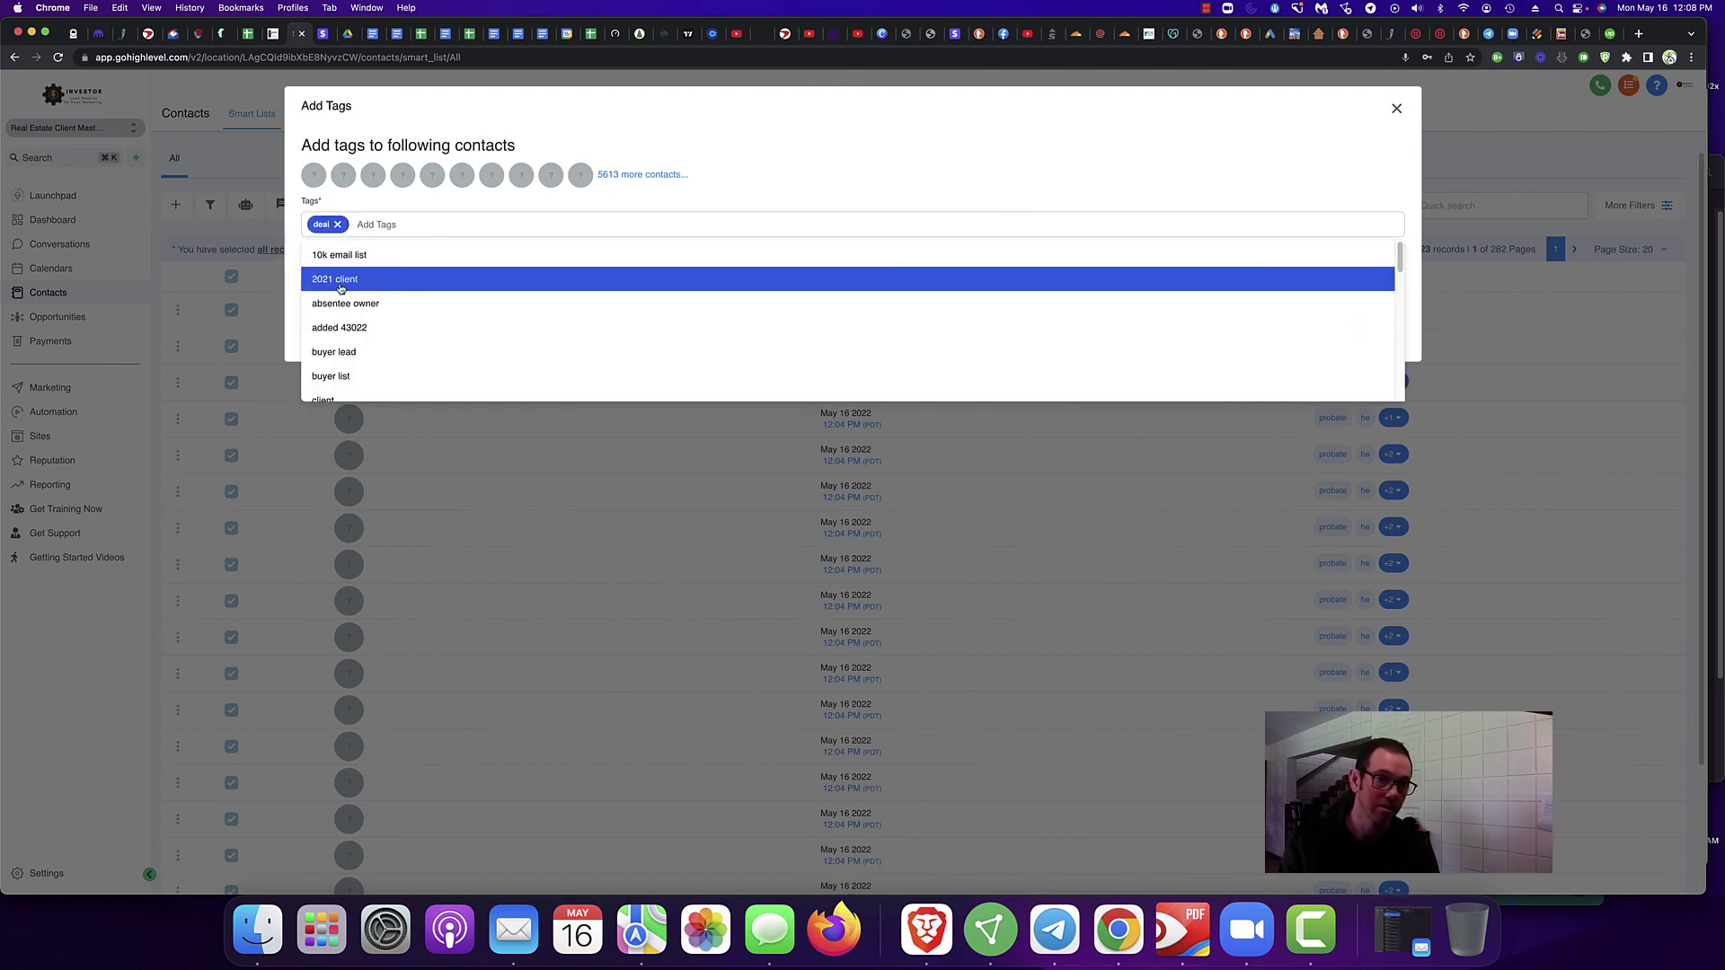
click(343, 256)
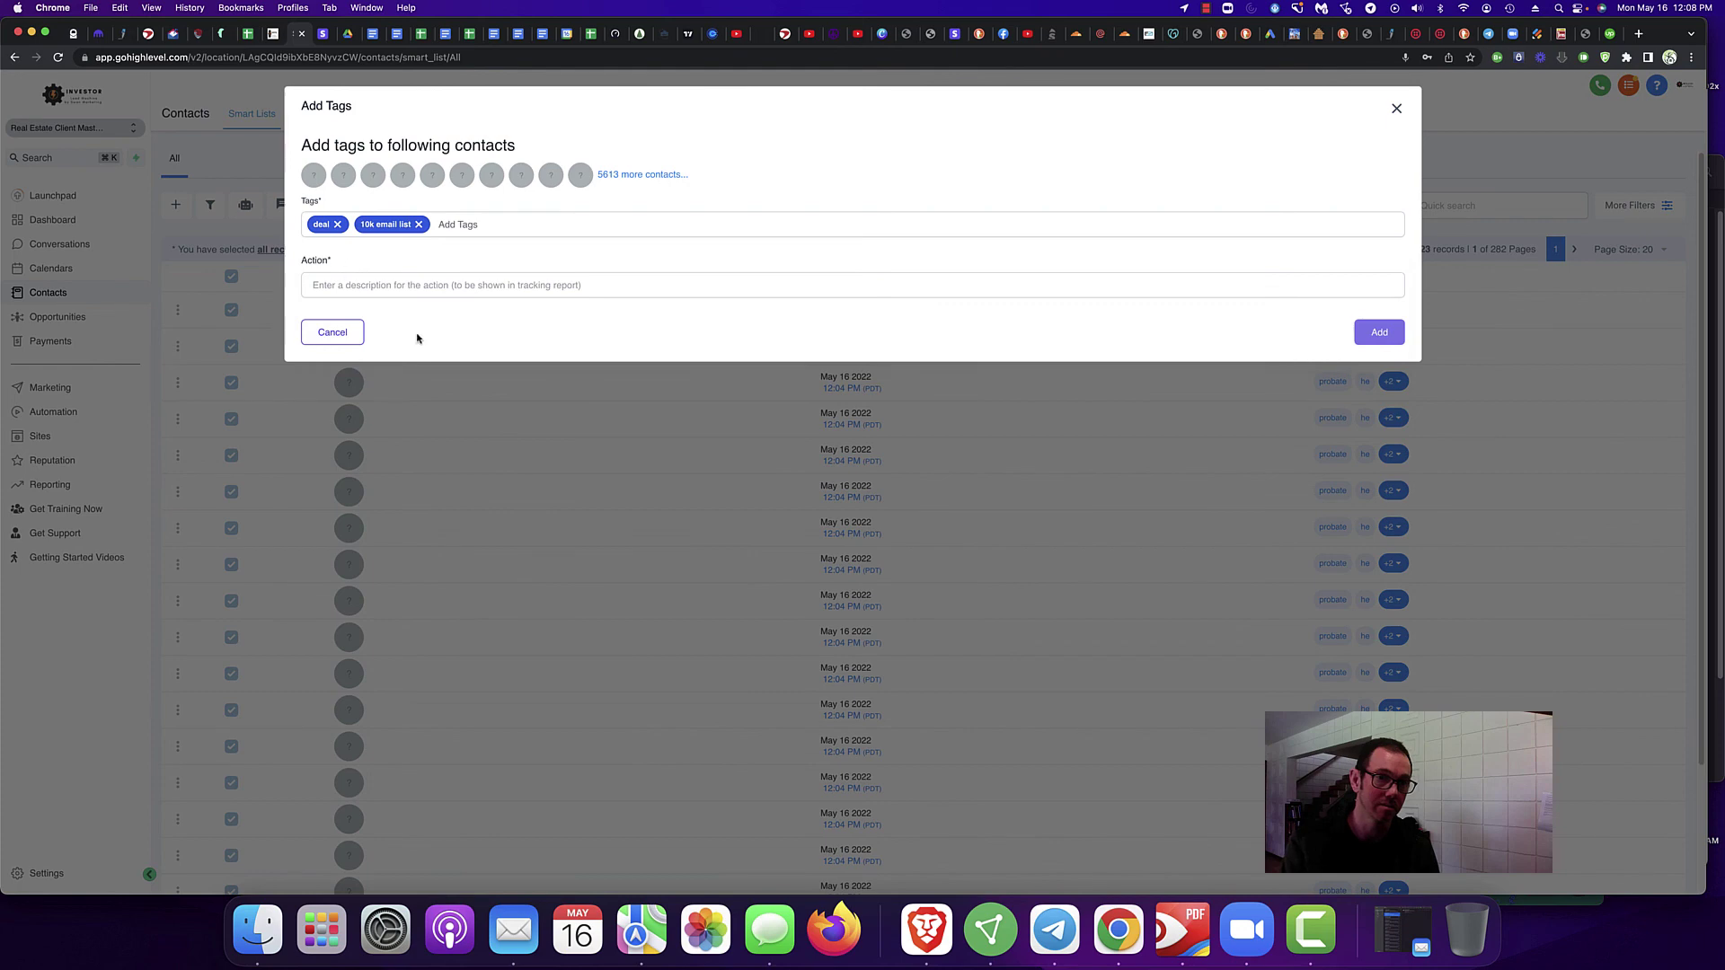
click(385, 296)
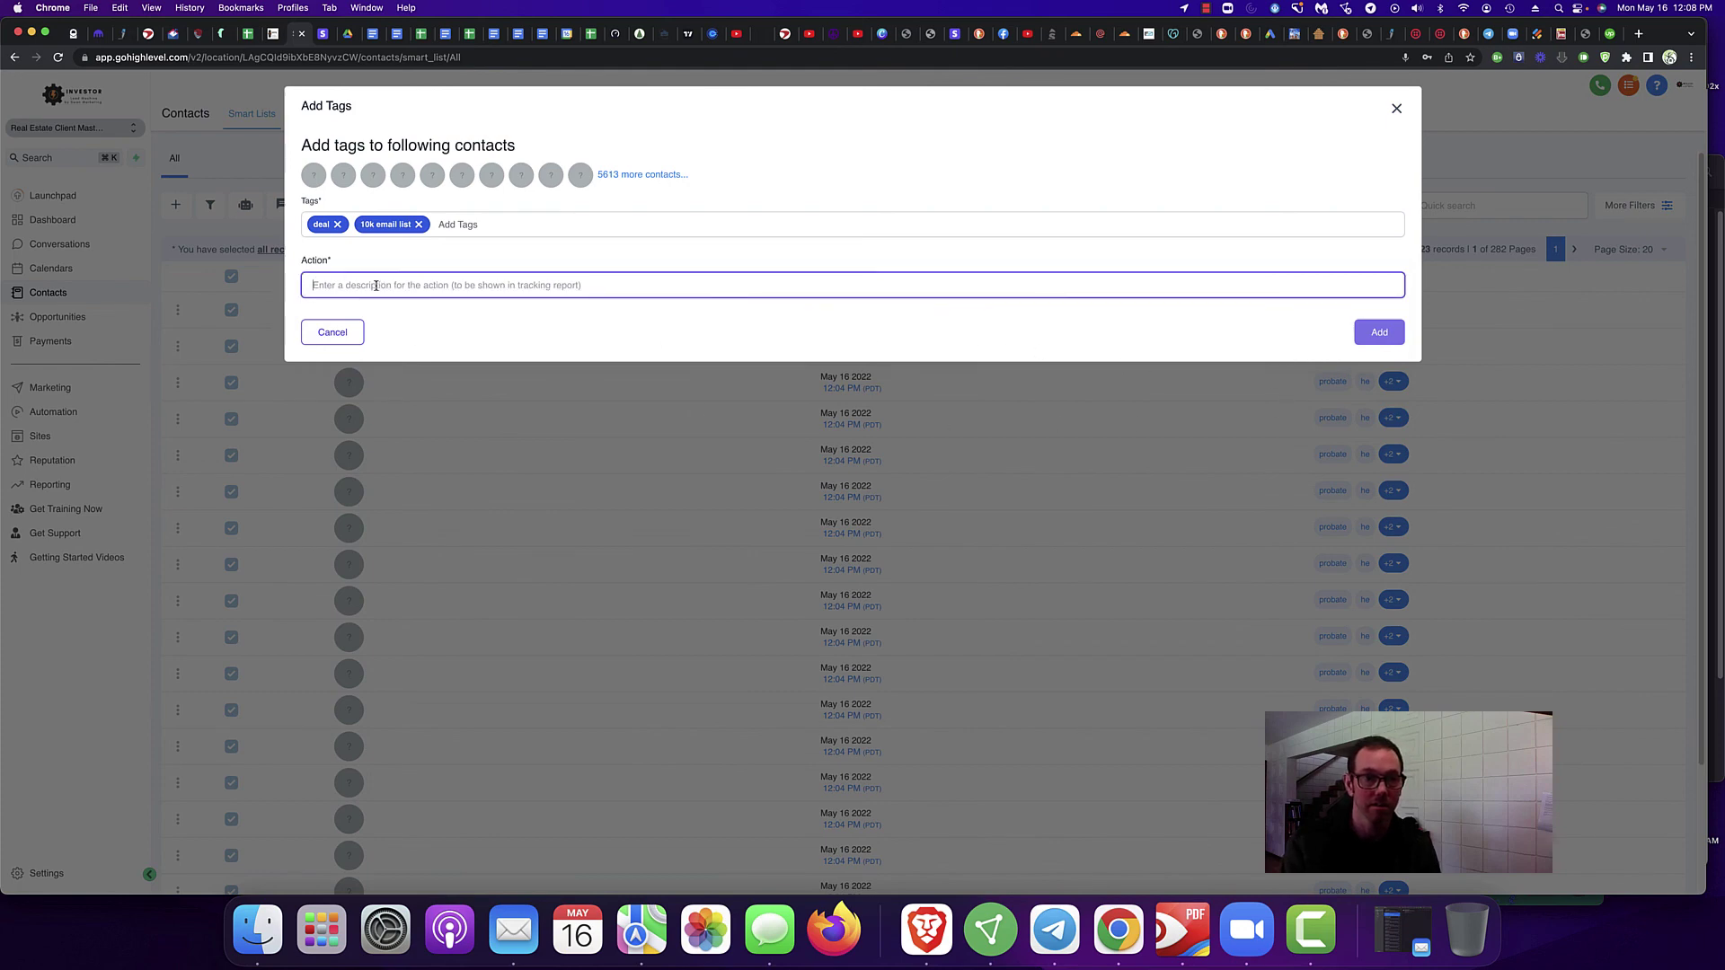
text(k)
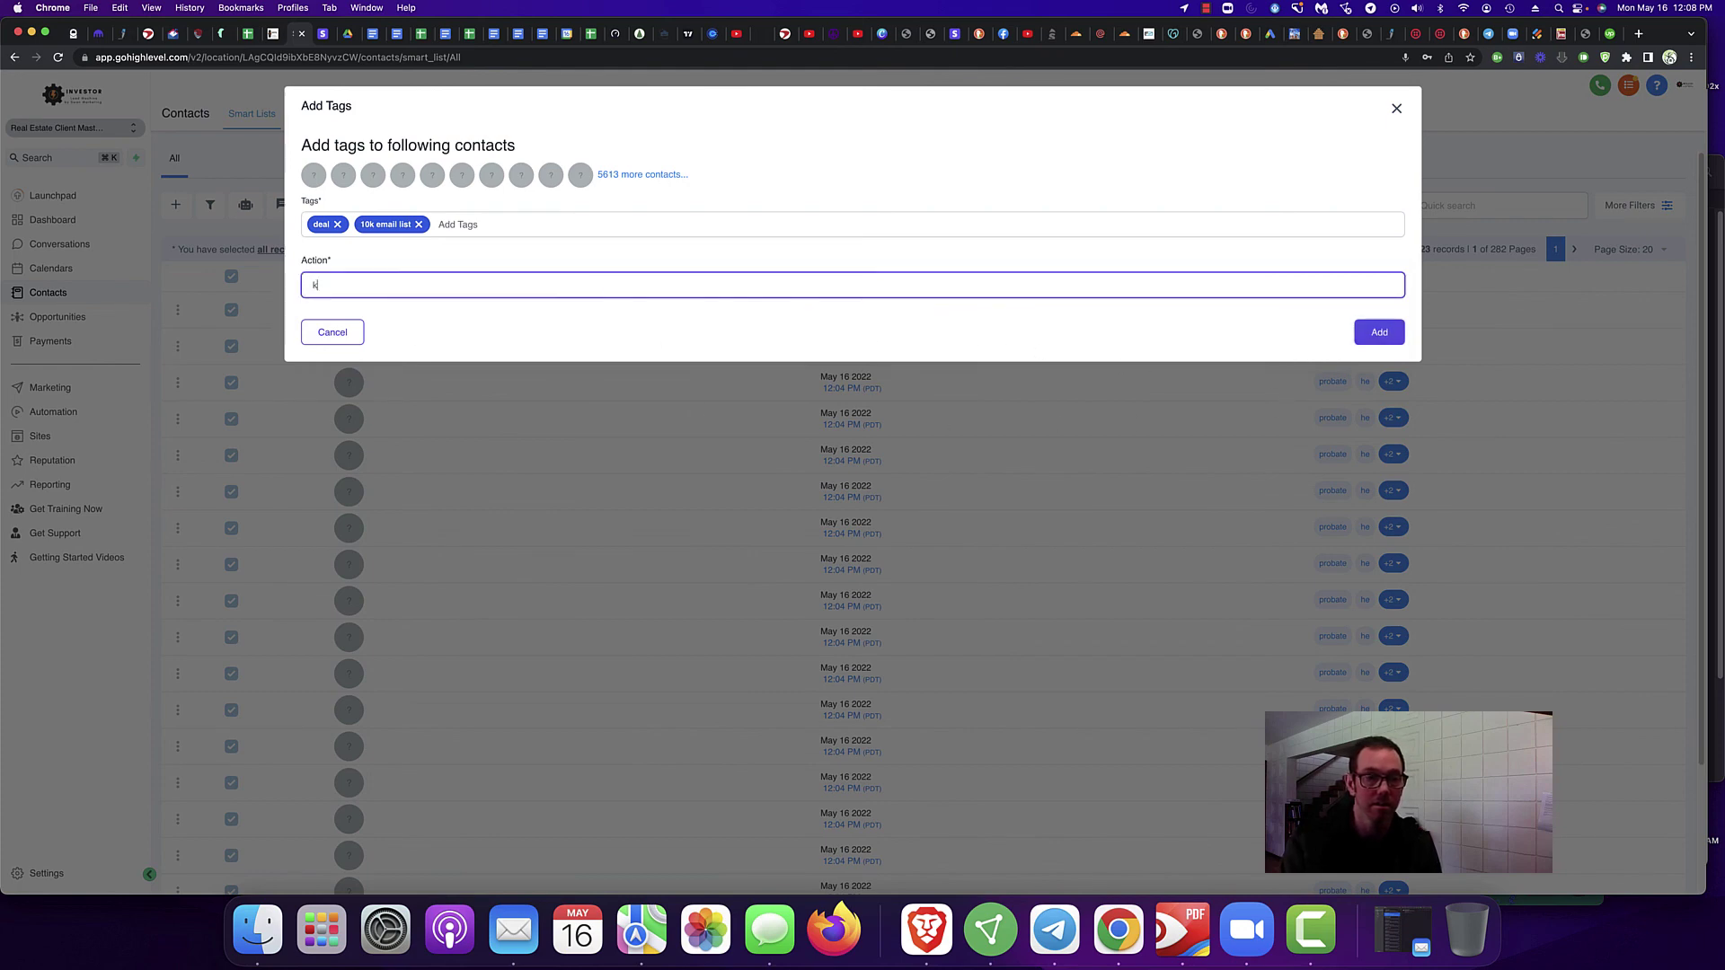
click(1379, 334)
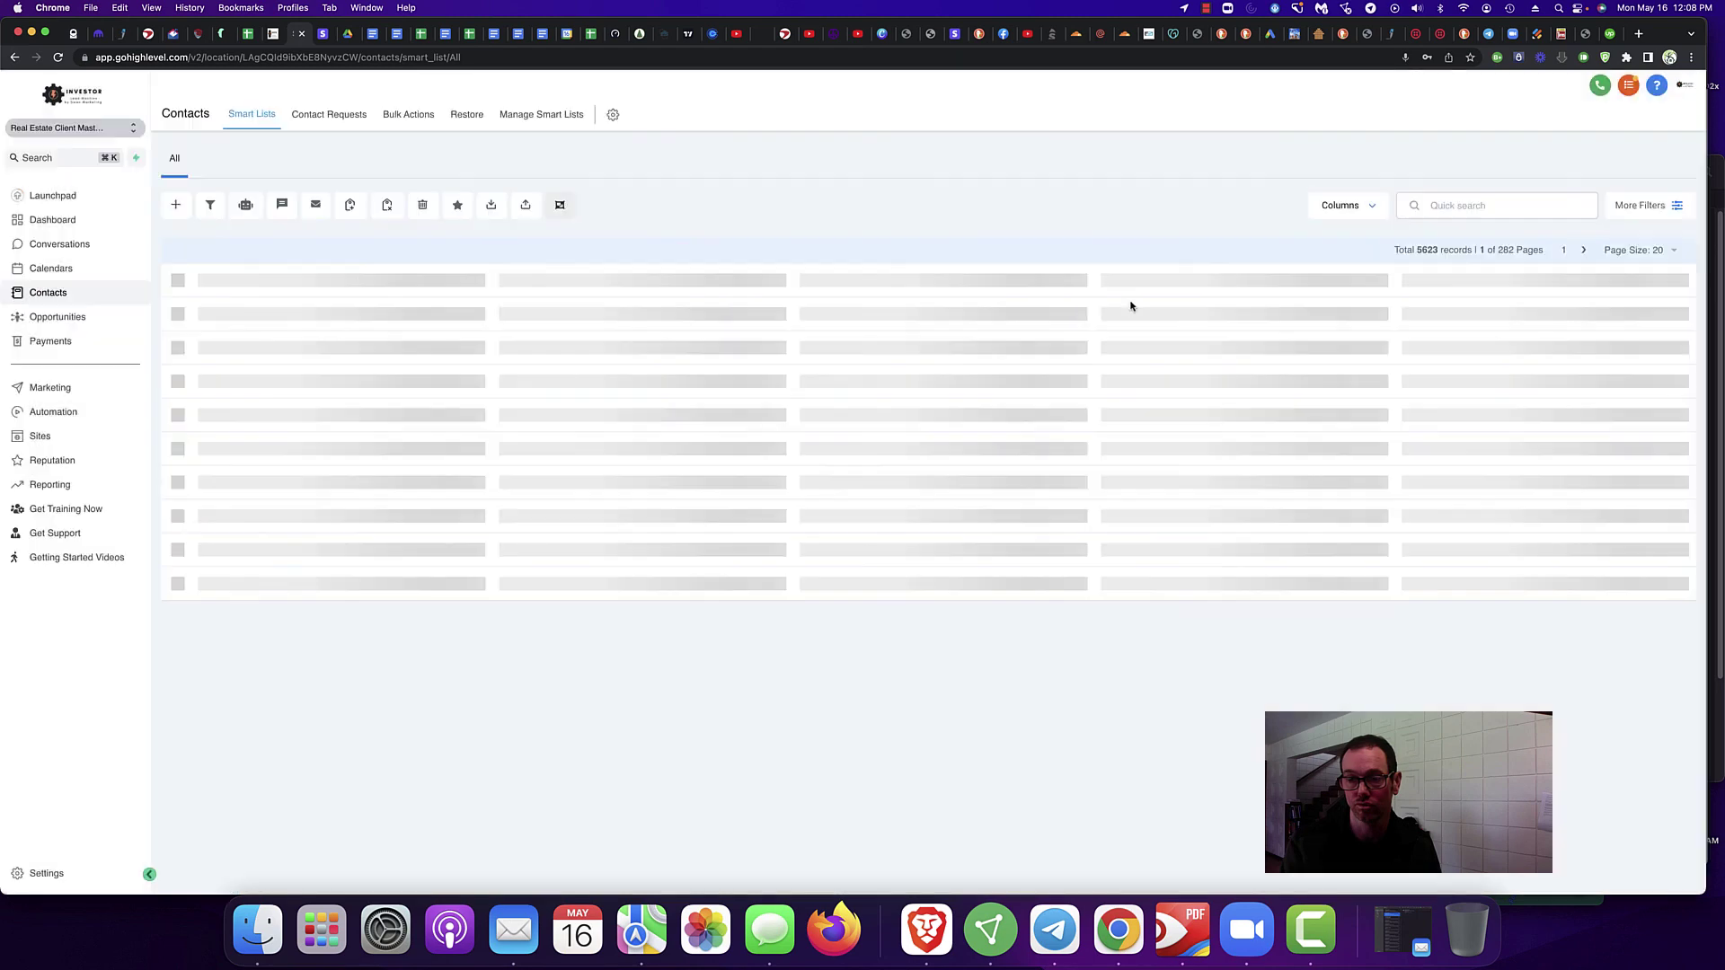